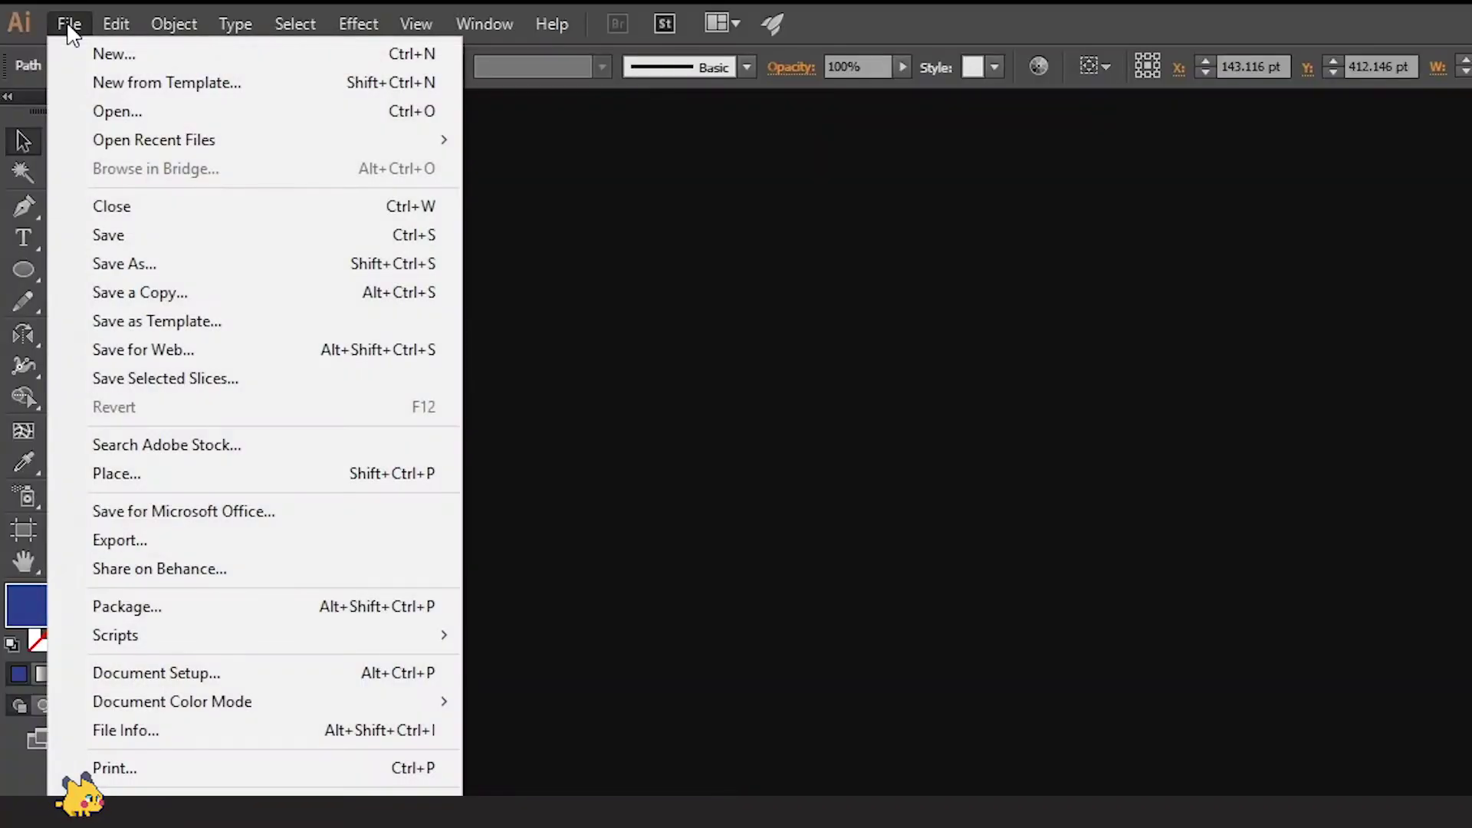
# Create a new 1080 × 1080 px document named Gradient_Stroke
pyautogui.click(142, 58)
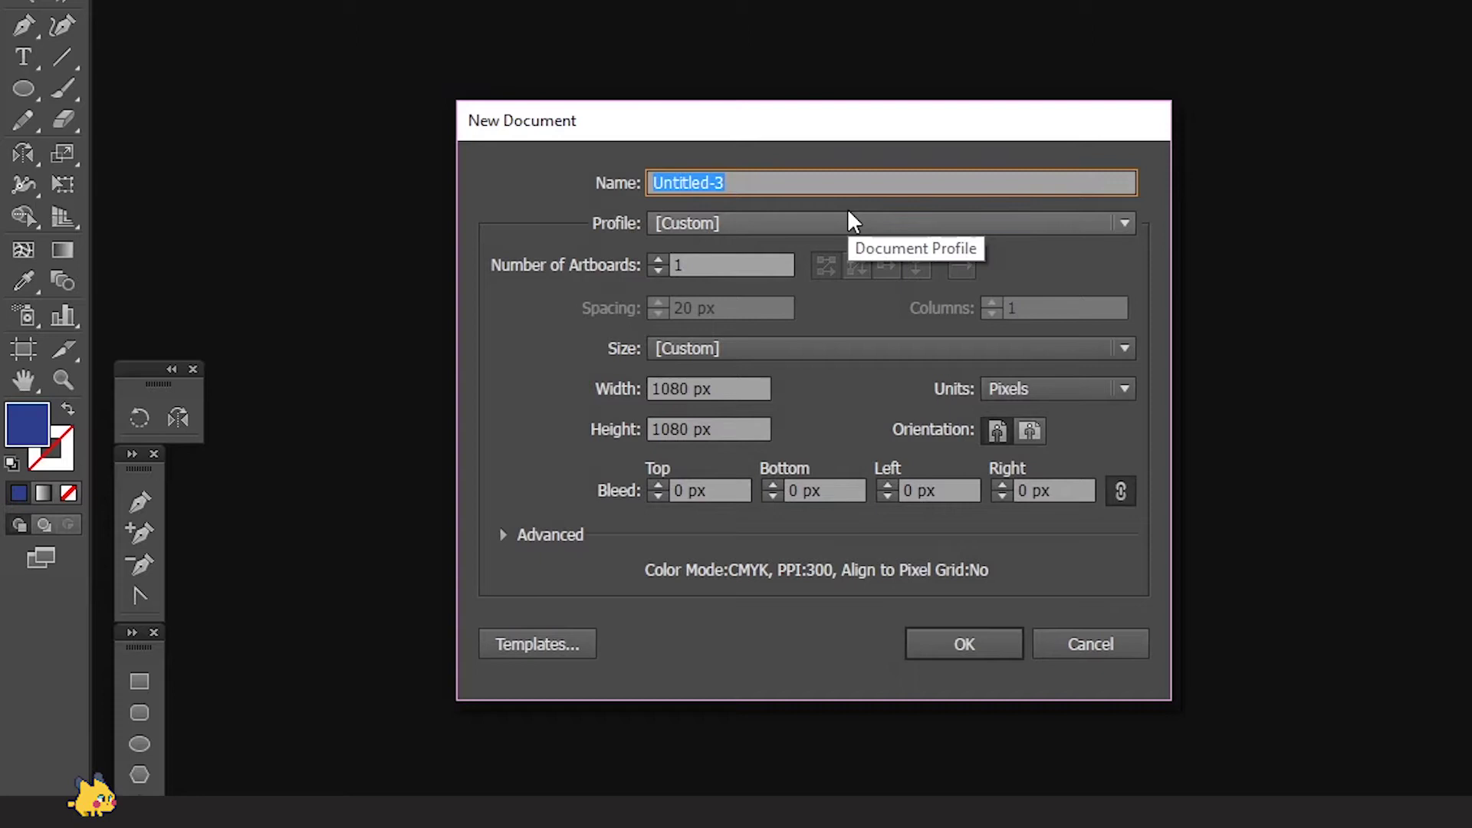
pyautogui.write('Gra')
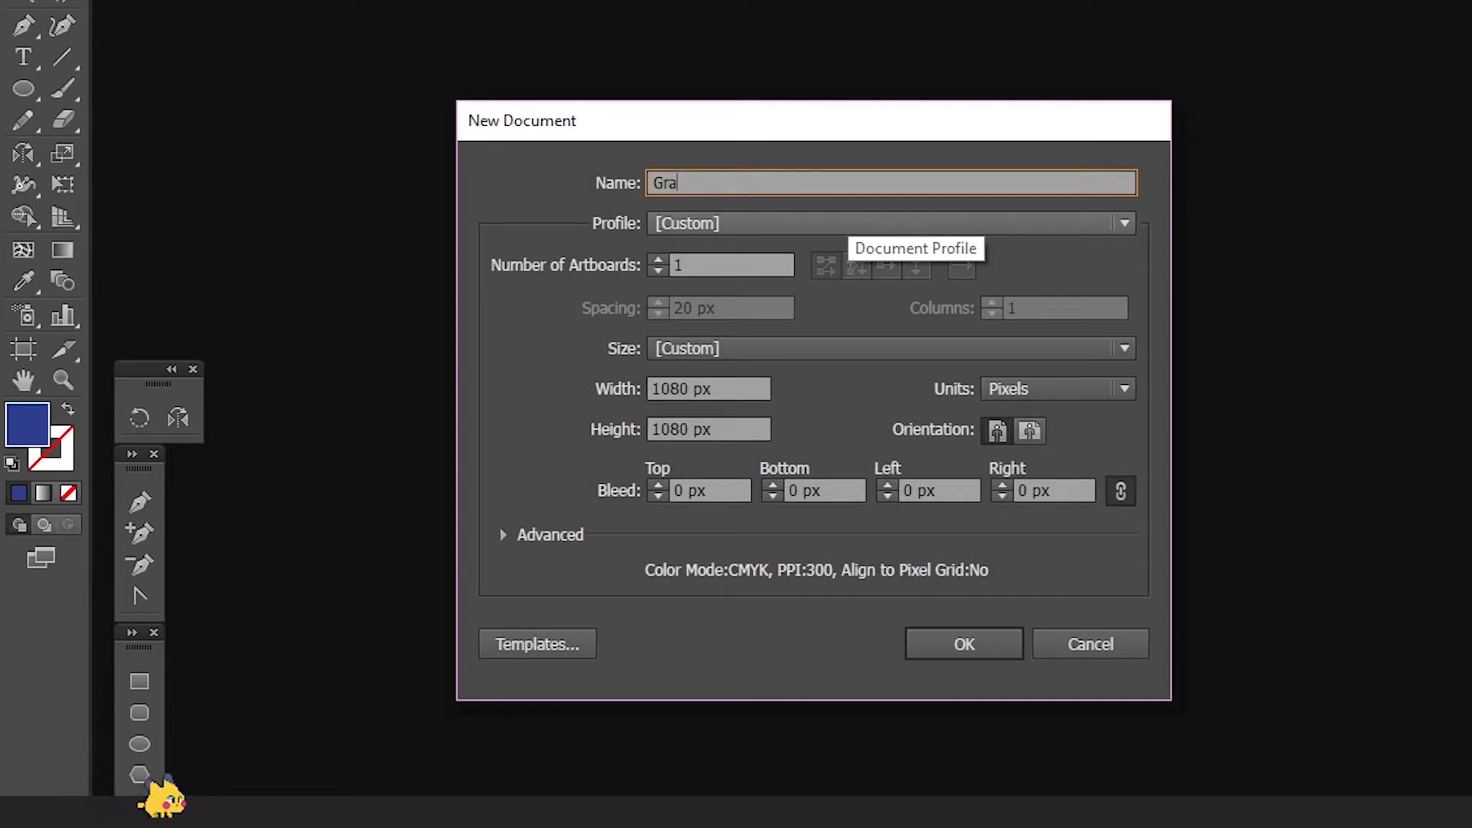
pyautogui.write('dient_Stroke')
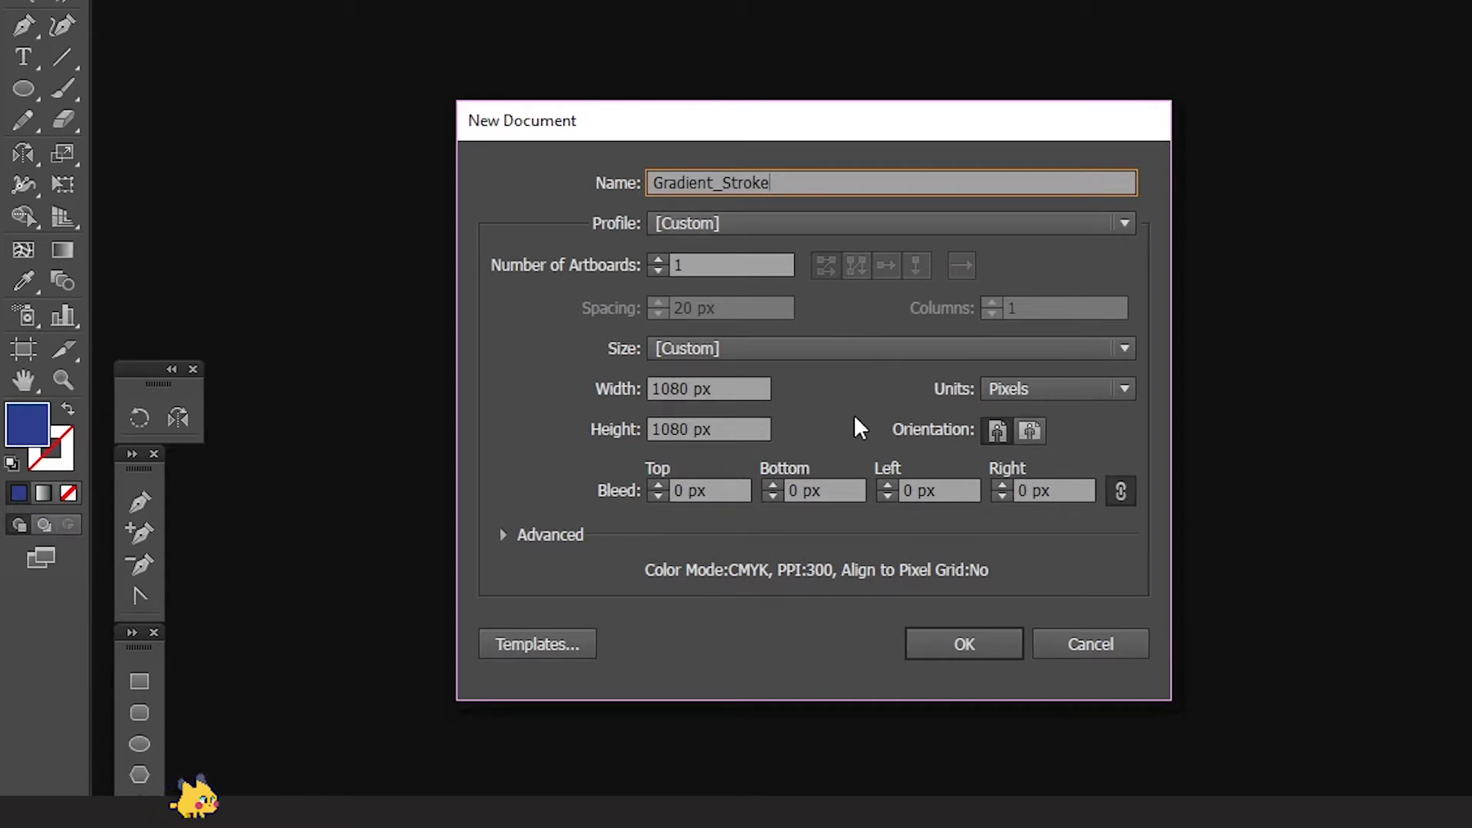
pyautogui.click(959, 638)
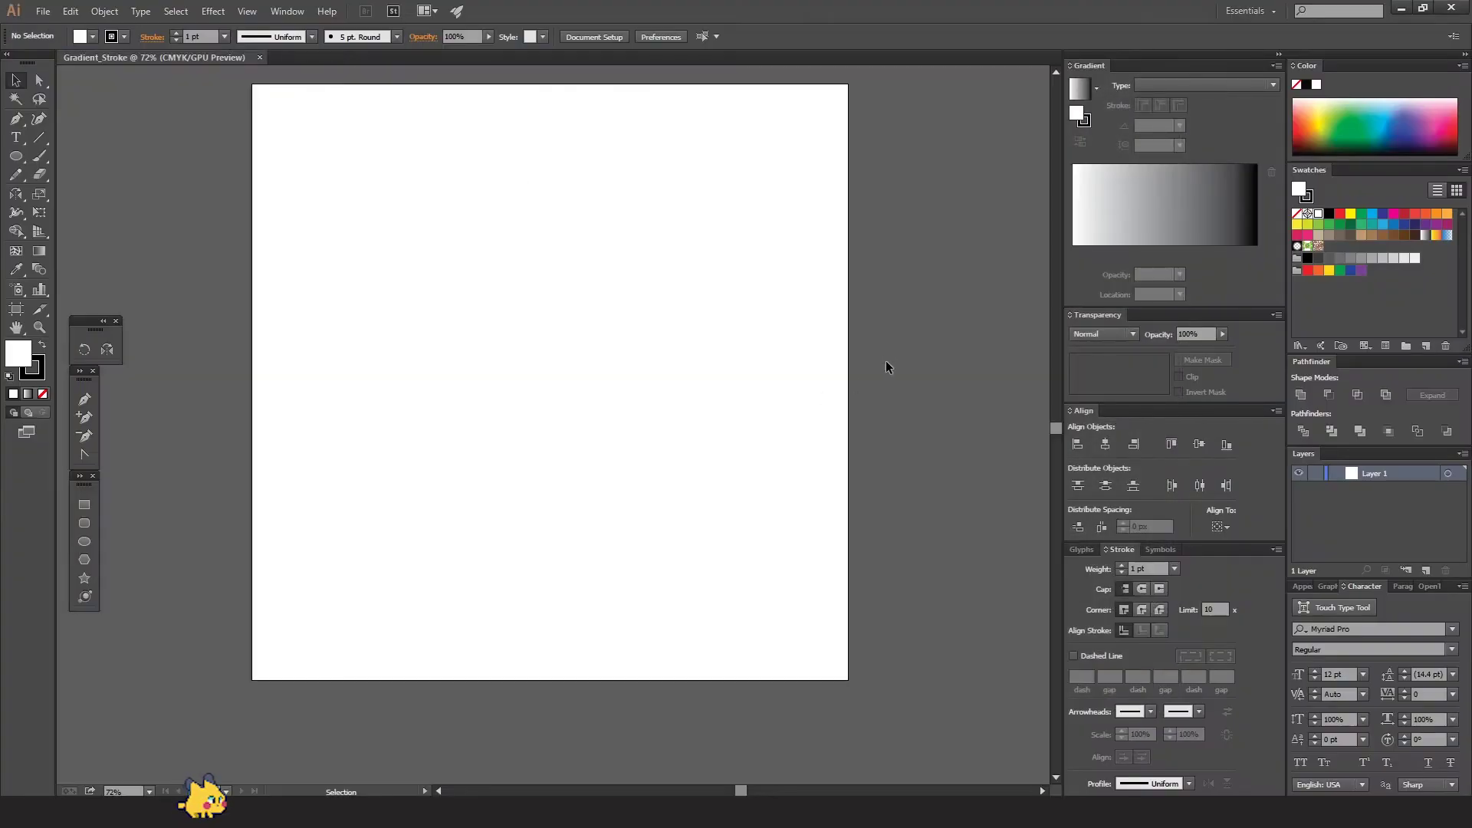
# Zoom out and paint a freehand line that curls into a right-side loop and dips left
pyautogui.press('z')
pyautogui.keyDown('alt'); pyautogui.click(530, 391); pyautogui.keyUp('alt')
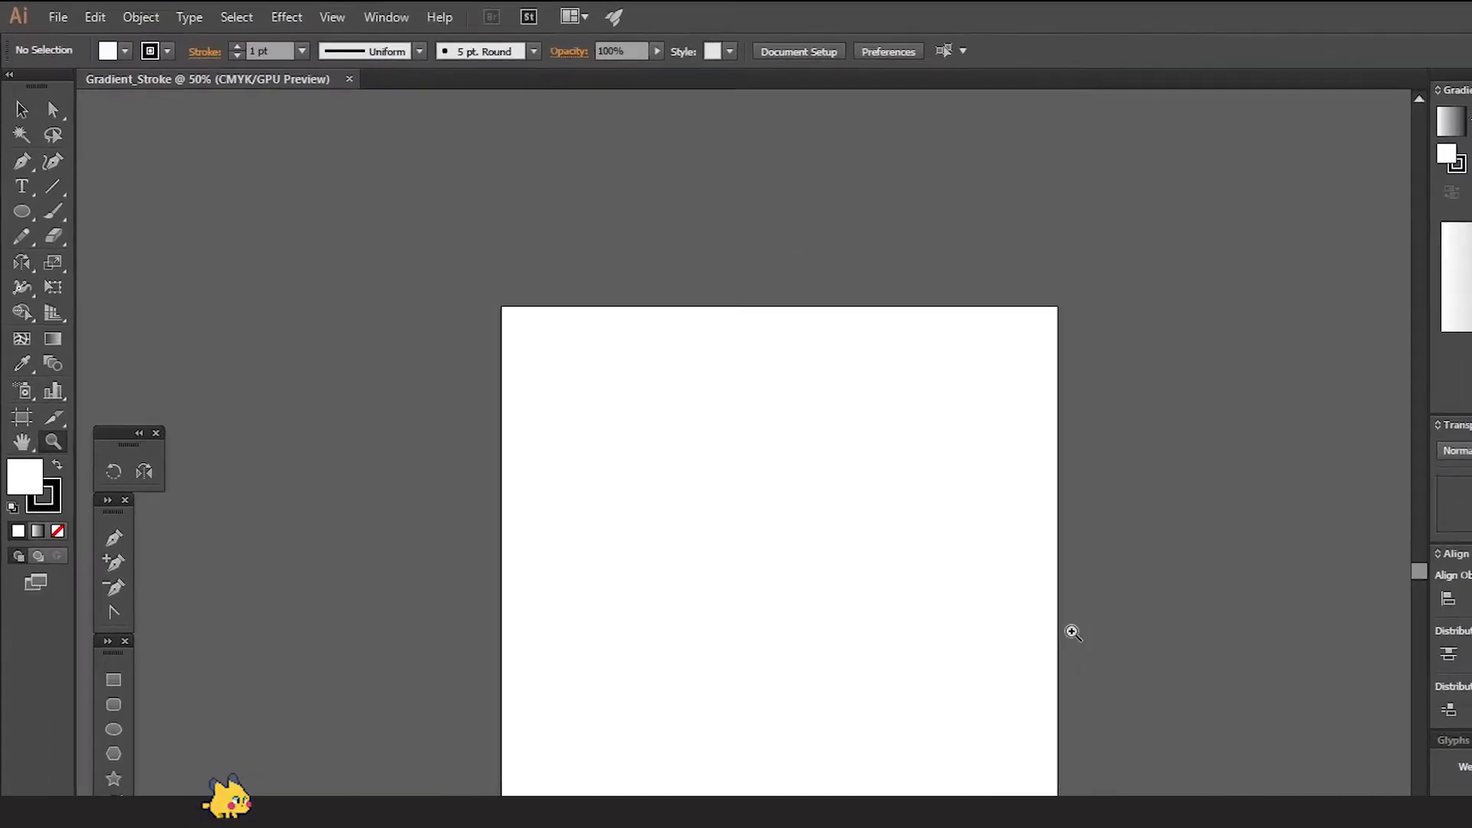
pyautogui.press('b')
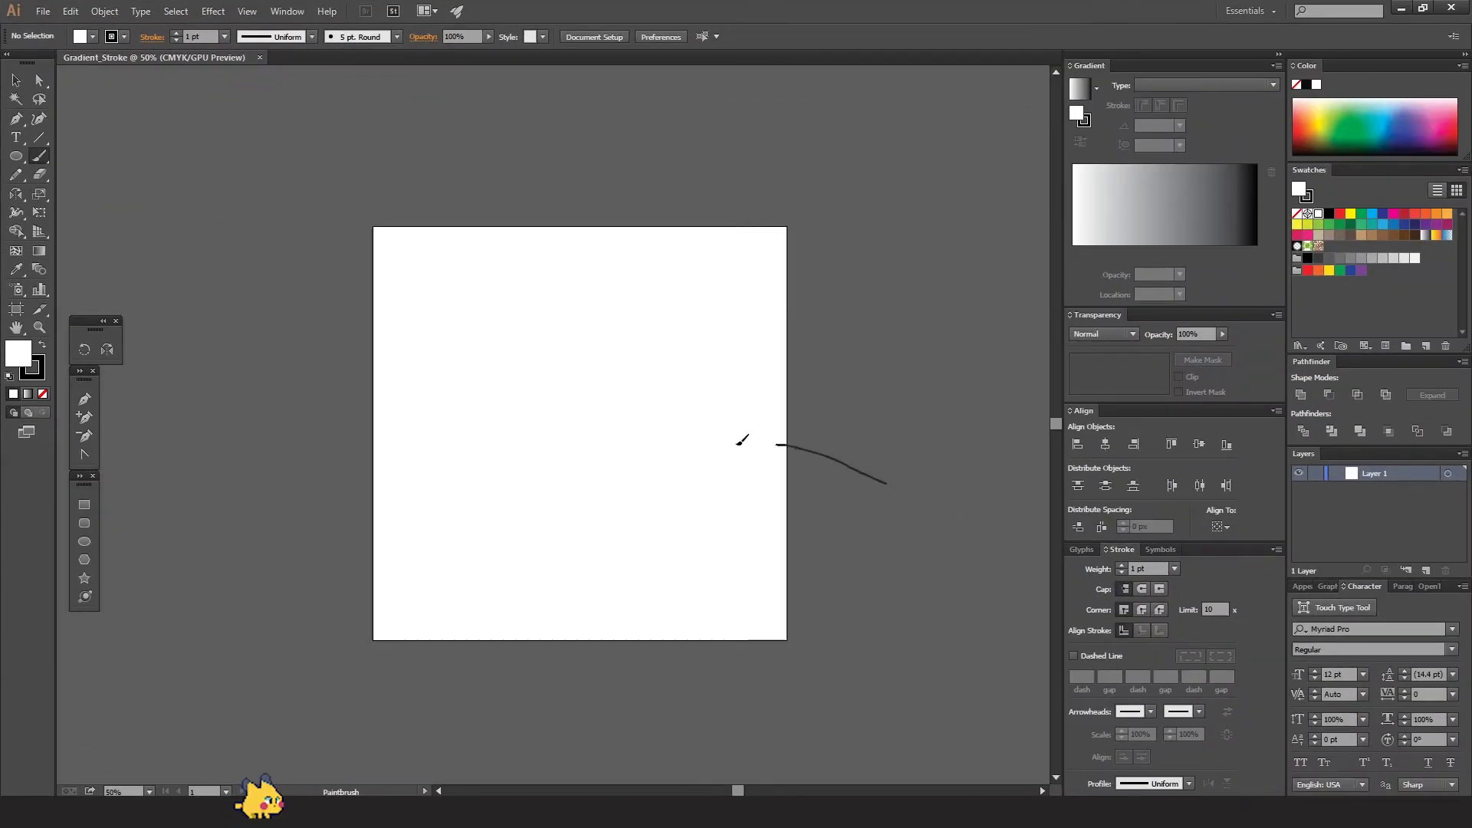
pyautogui.moveTo(737, 444)
pyautogui.mouseDown()
pyautogui.moveTo(689, 458)
pyautogui.moveTo(662, 497)
pyautogui.moveTo(664, 534)
pyautogui.moveTo(690, 553)
pyautogui.mouseUp()
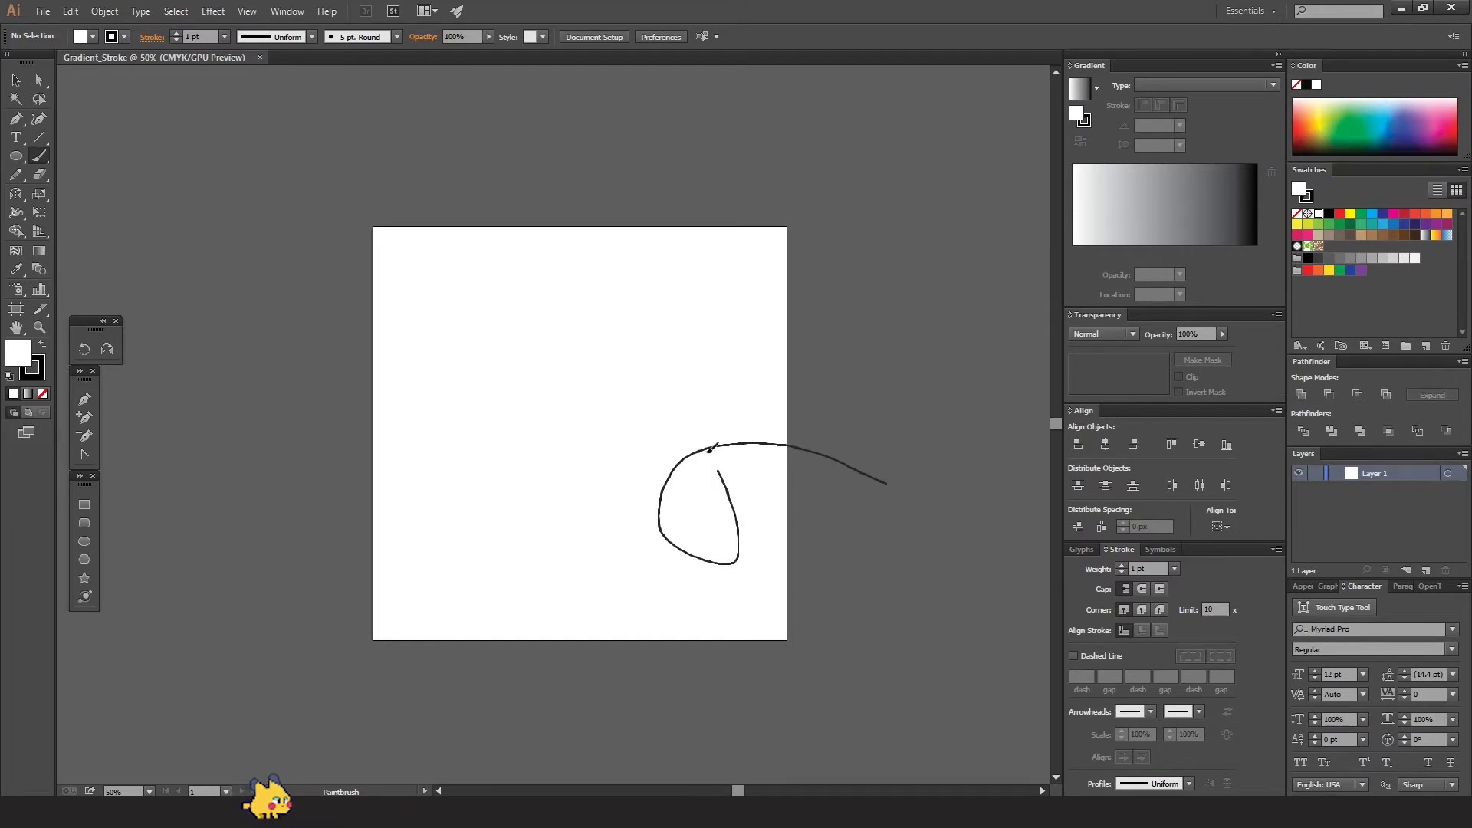
pyautogui.moveTo(546, 518)
pyautogui.mouseDown()
pyautogui.moveTo(465, 432)
pyautogui.moveTo(306, 401)
pyautogui.mouseUp()
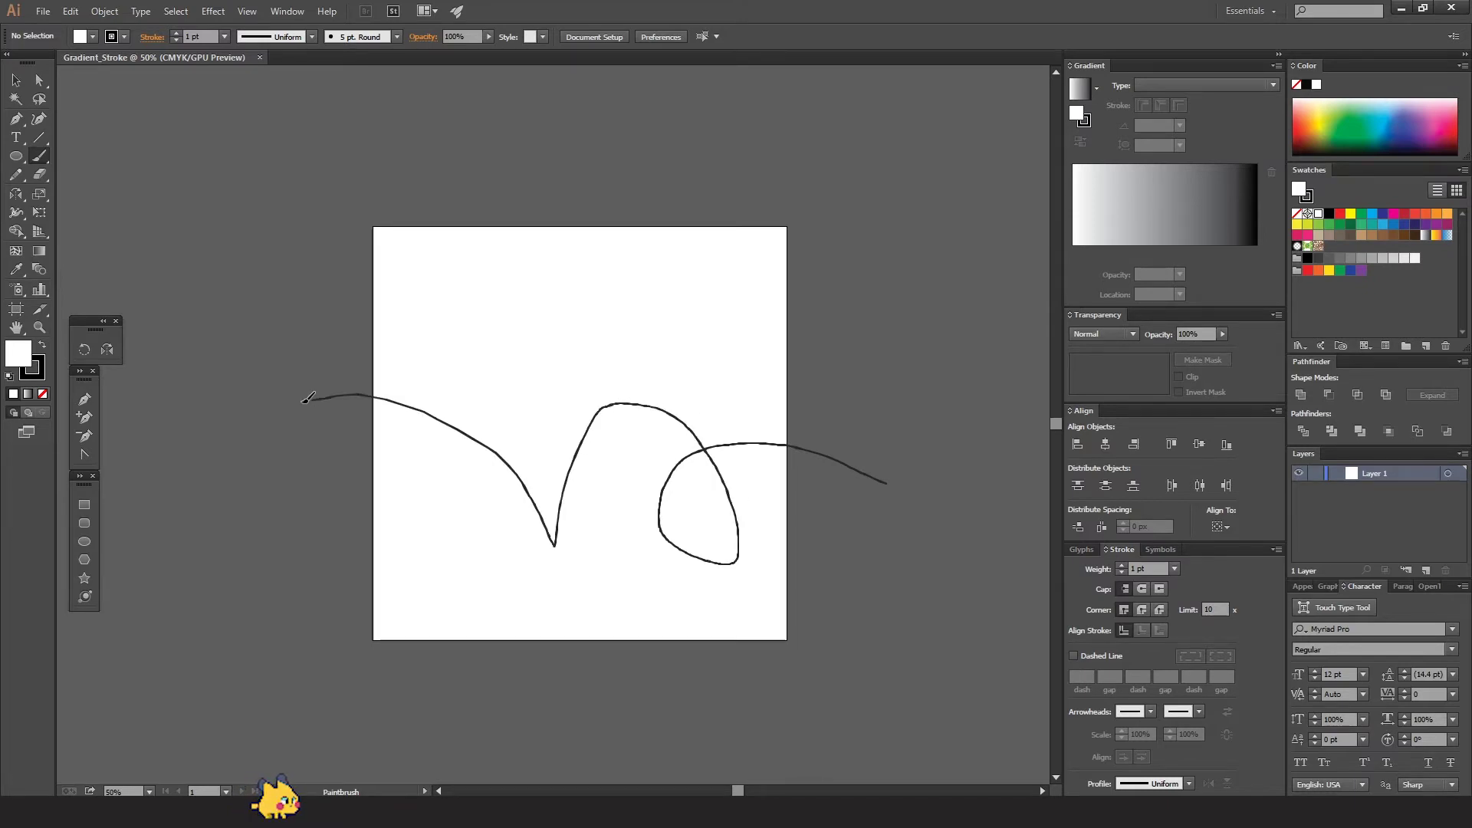
# Lower the freehand line's opacity to 30% in the Transparency panel
pyautogui.press('v')
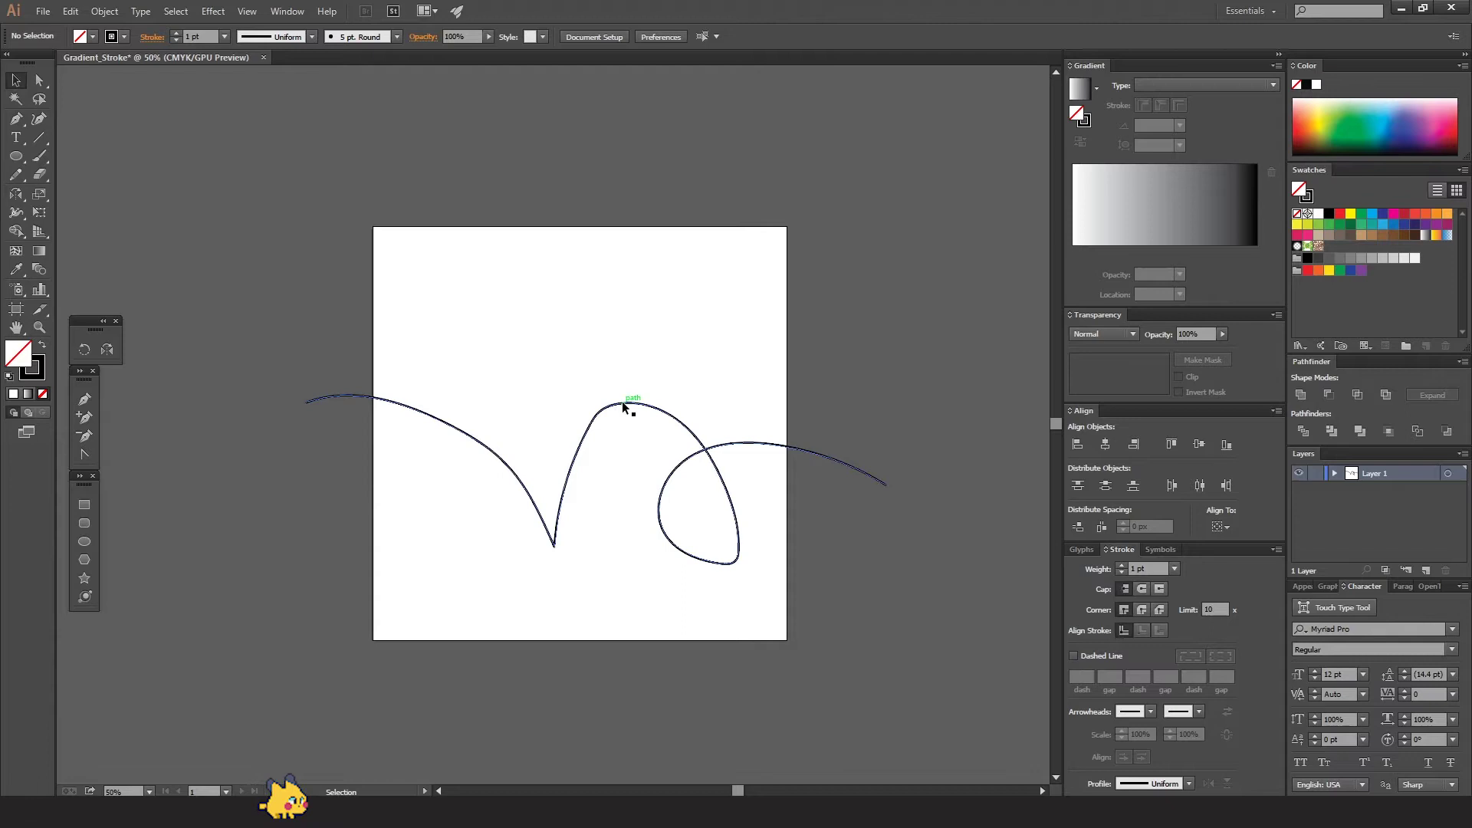
pyautogui.click(622, 403)
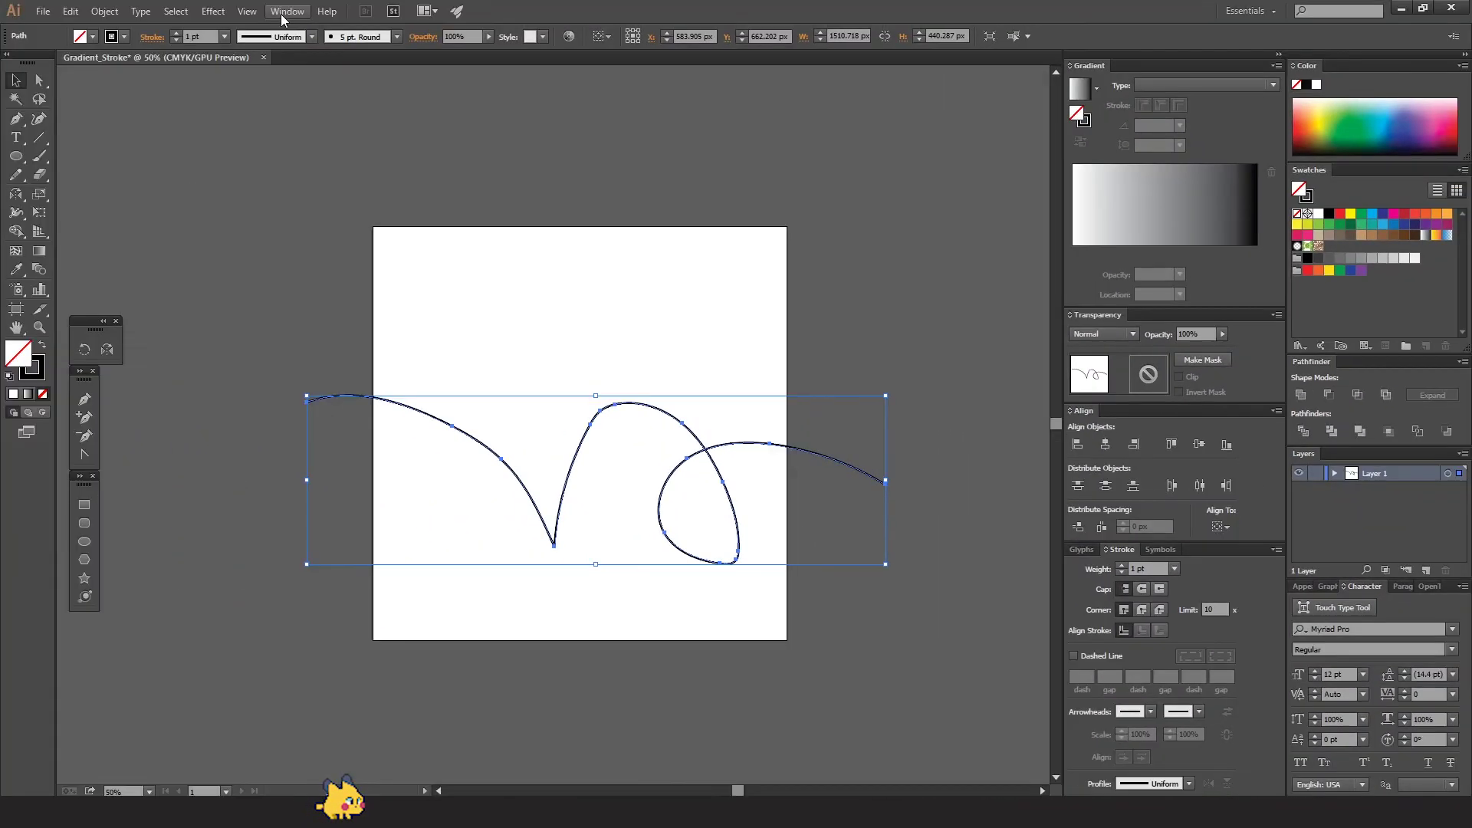
pyautogui.click(287, 11)
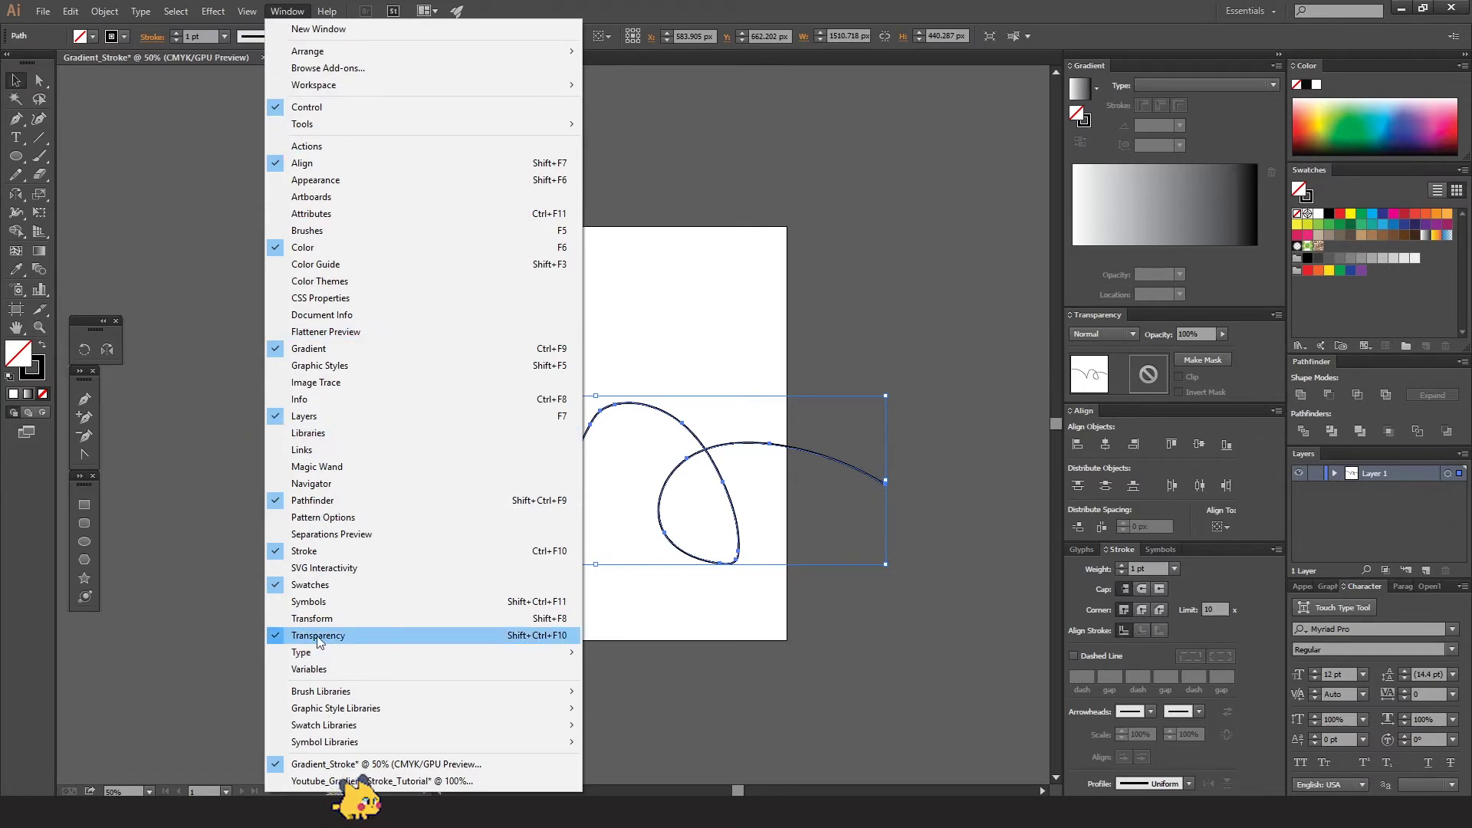
pyautogui.click(1223, 335)
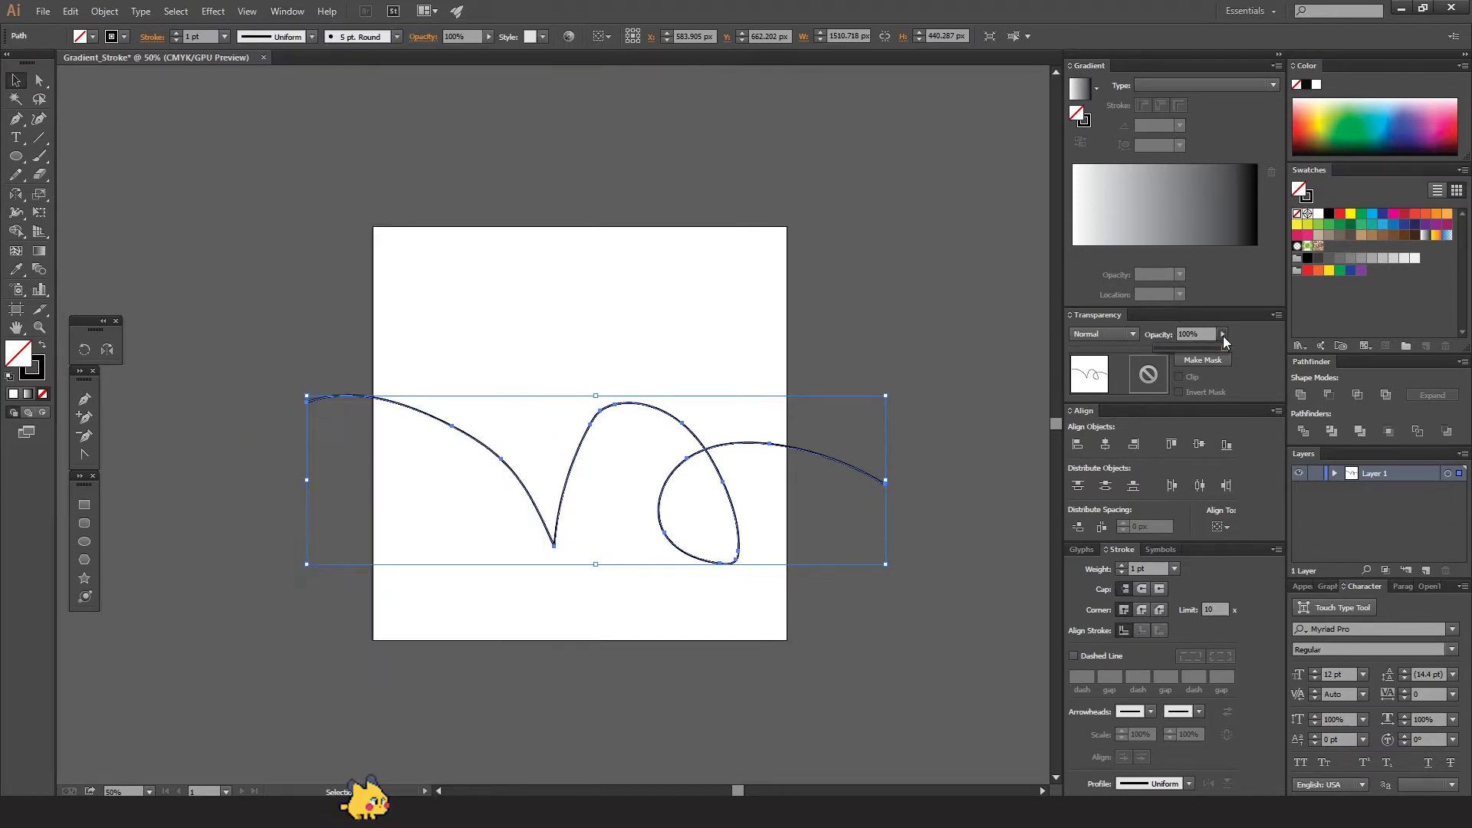
pyautogui.moveTo(1183, 348); pyautogui.dragTo(1177, 348)
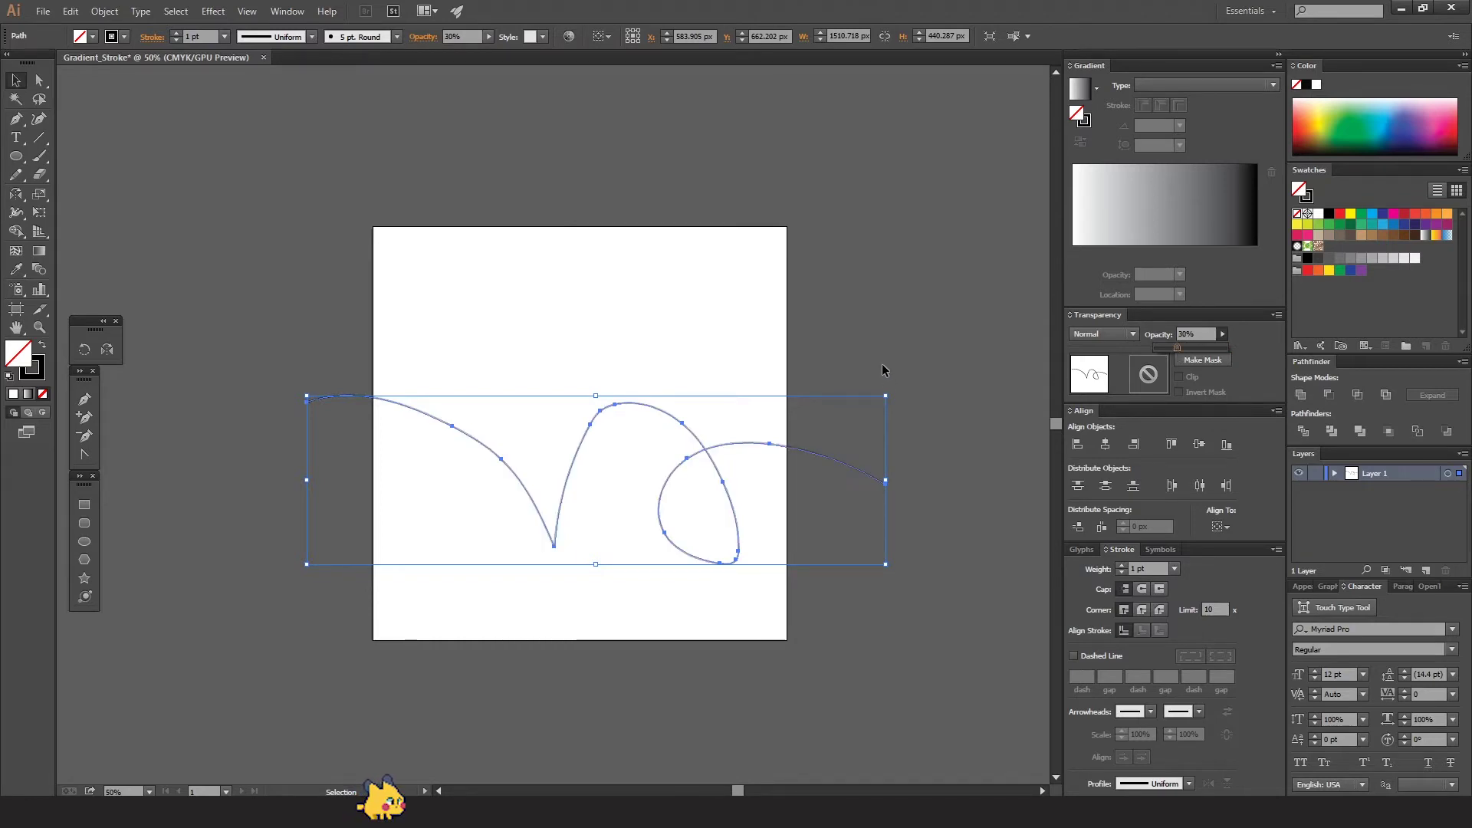
pyautogui.click(869, 339)
# Lock the faded line with Ctrl+2 and confirm it can't be selected
pyautogui.click(786, 447)
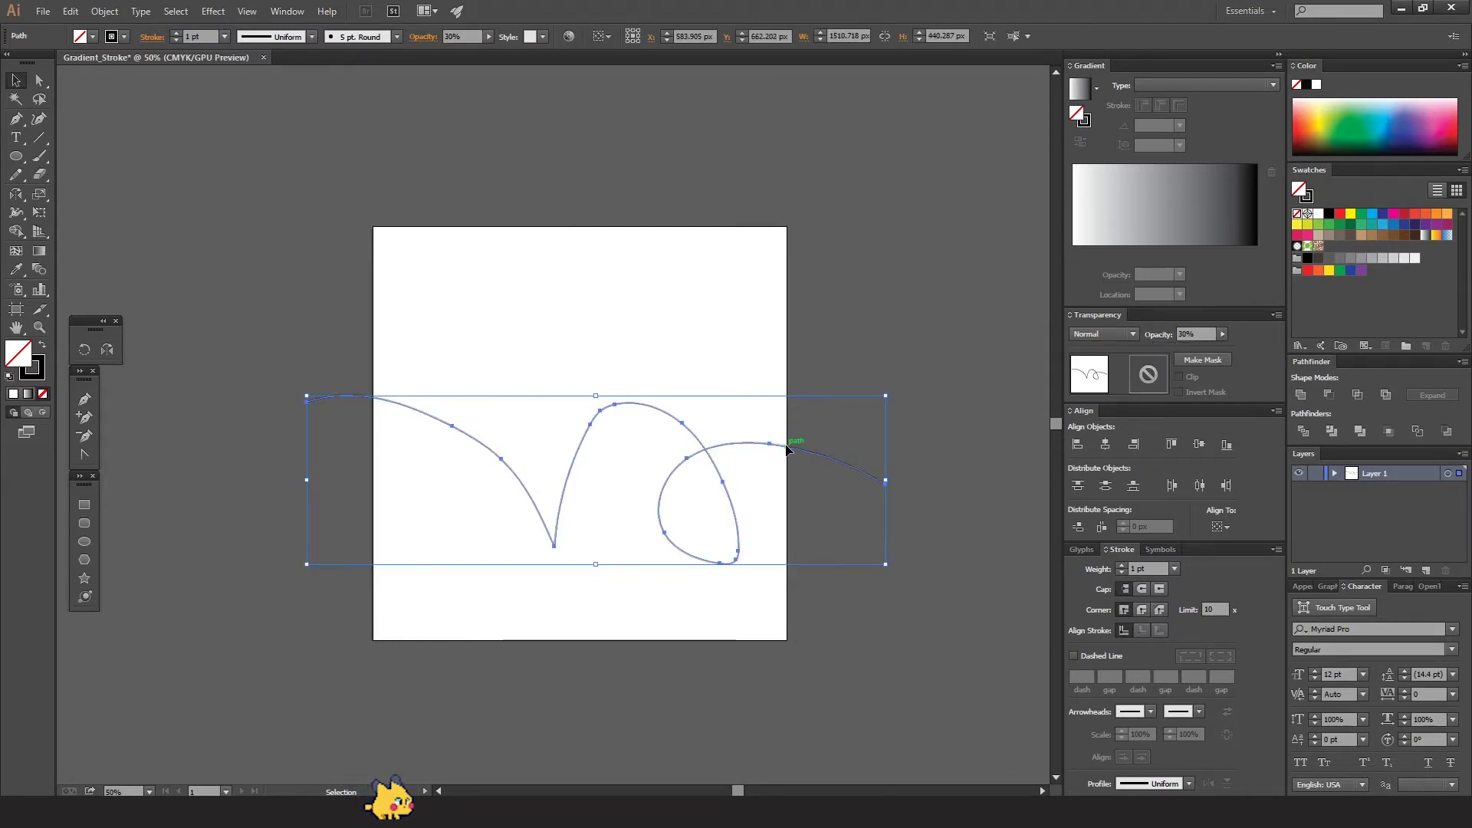
pyautogui.press('a')
pyautogui.hotkey('ctrl', '2')
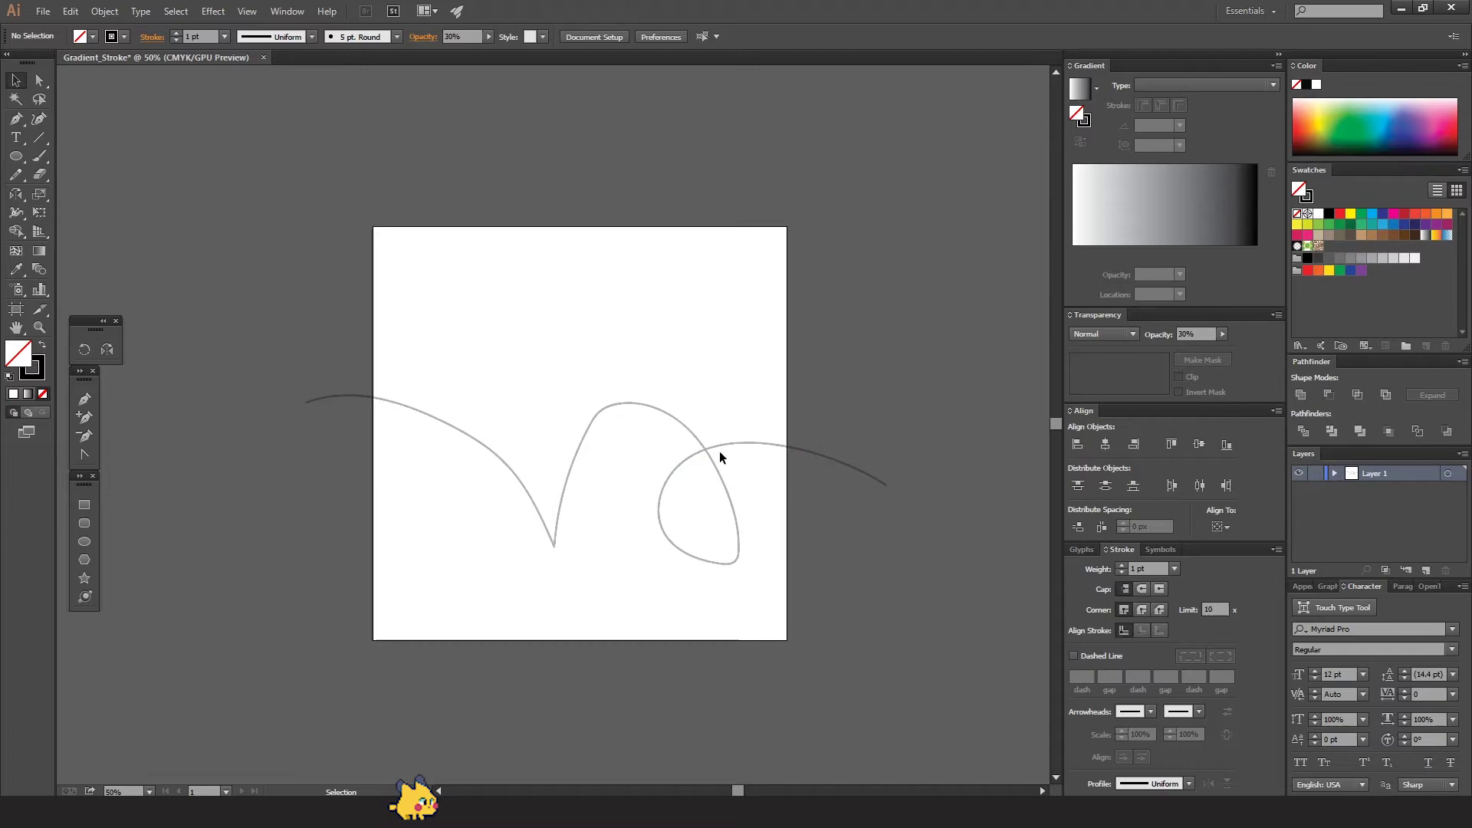
pyautogui.moveTo(688, 442); pyautogui.dragTo(784, 426)
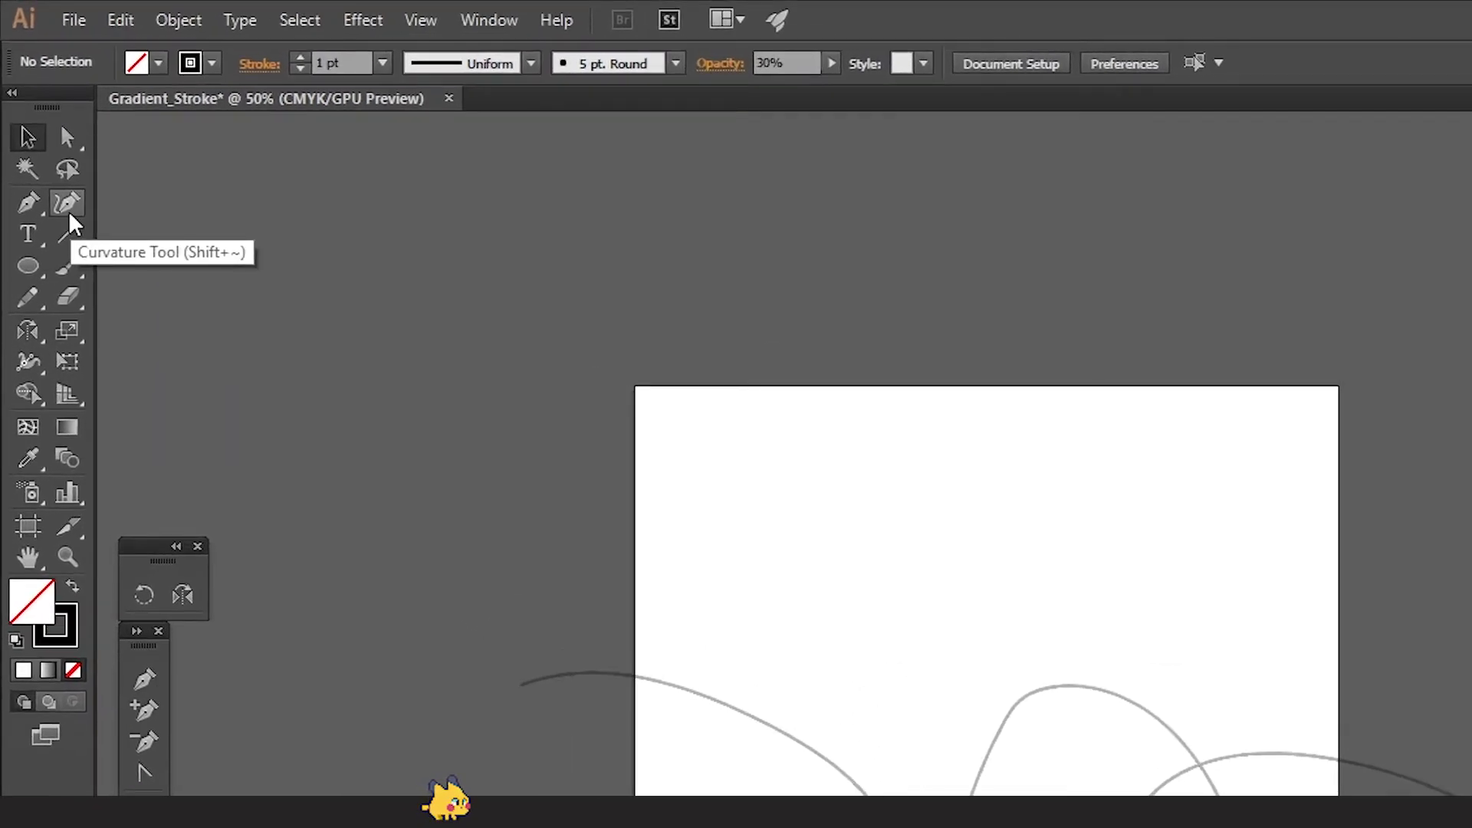
# With the Curvature tool and a pink stroke, trace the guide's right end and loop
pyautogui.click(66, 204)
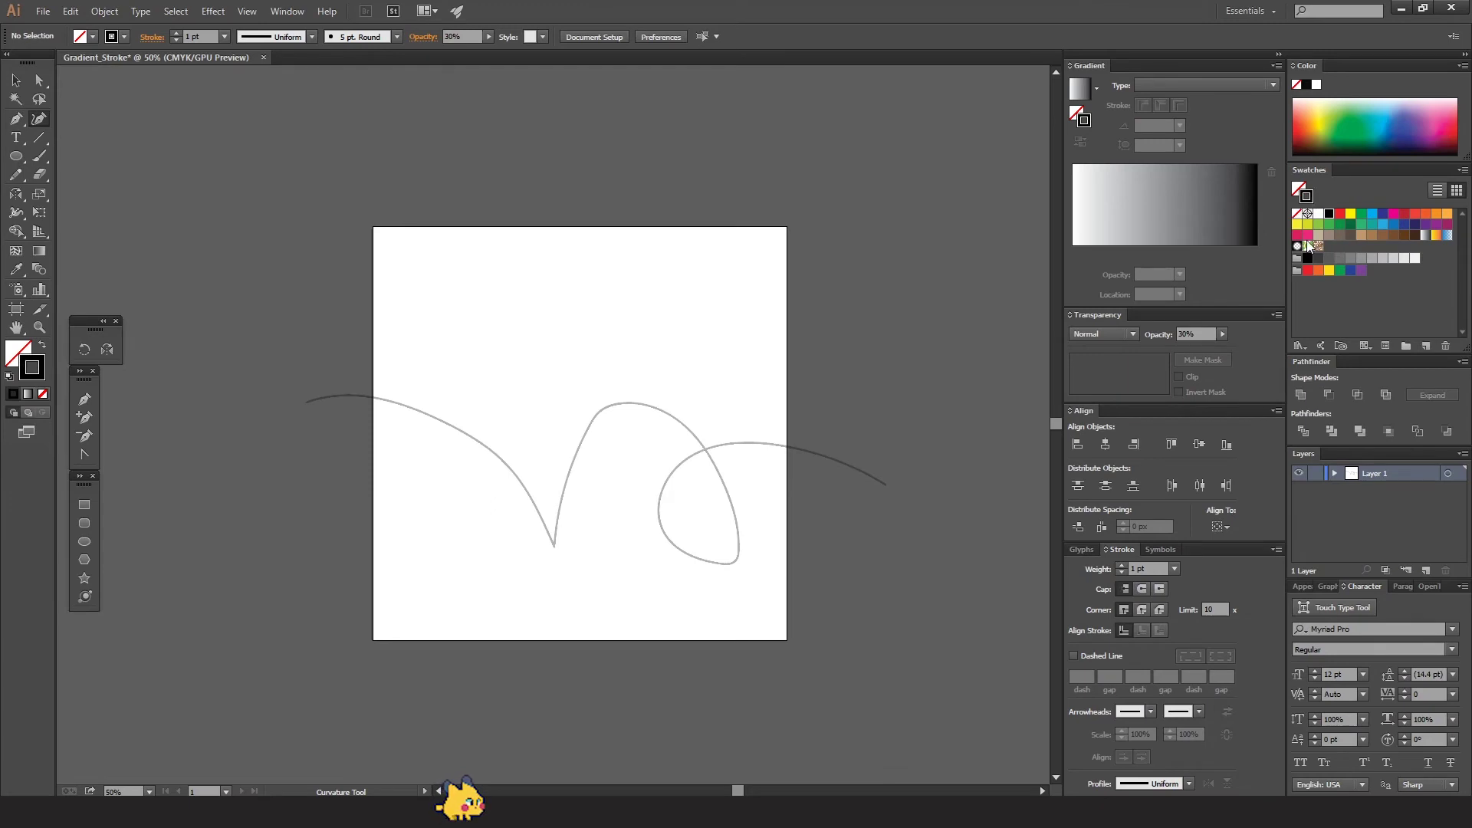
pyautogui.click(1308, 236)
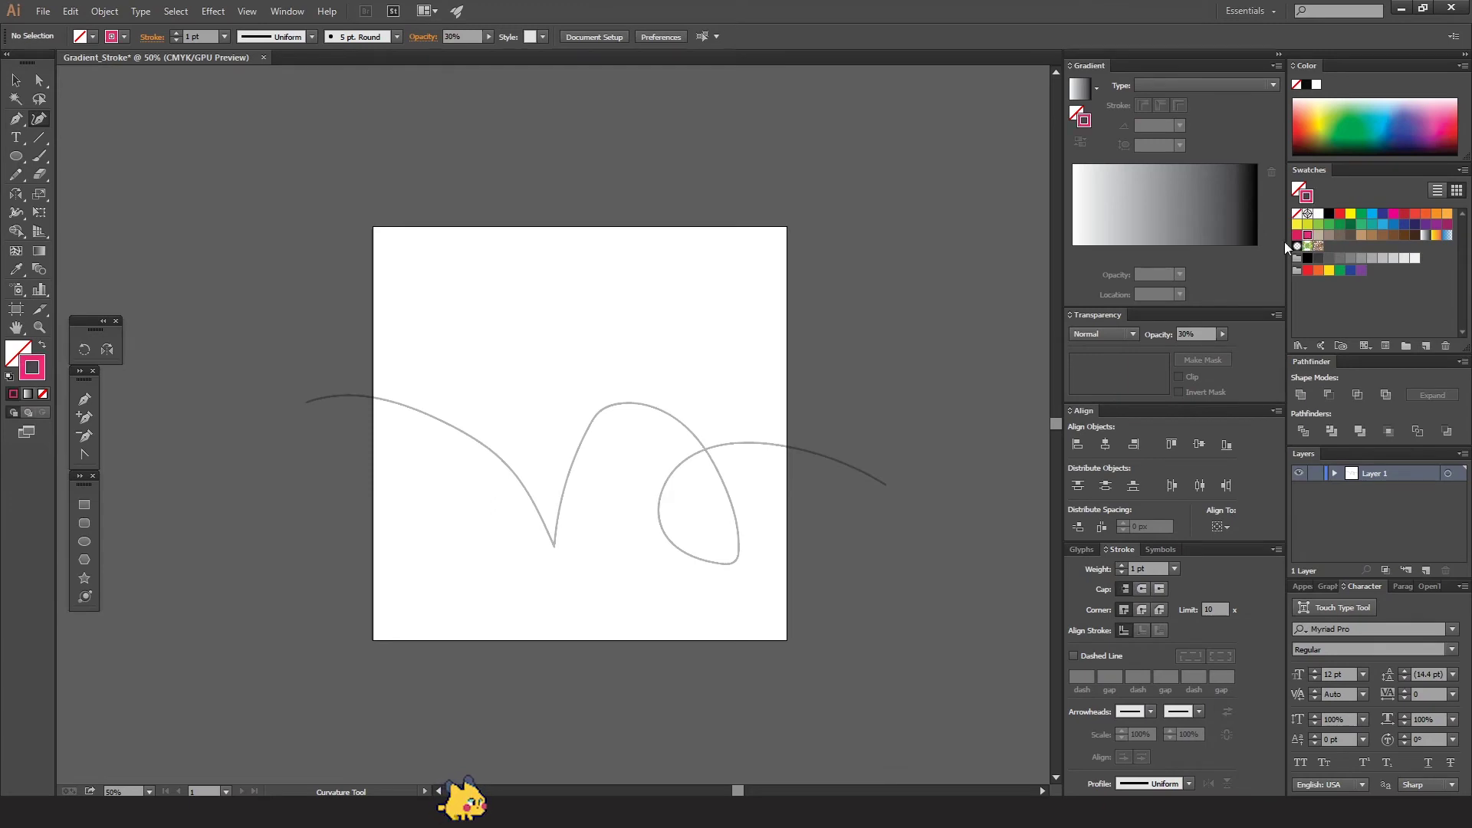
pyautogui.click(897, 488)
pyautogui.click(779, 444)
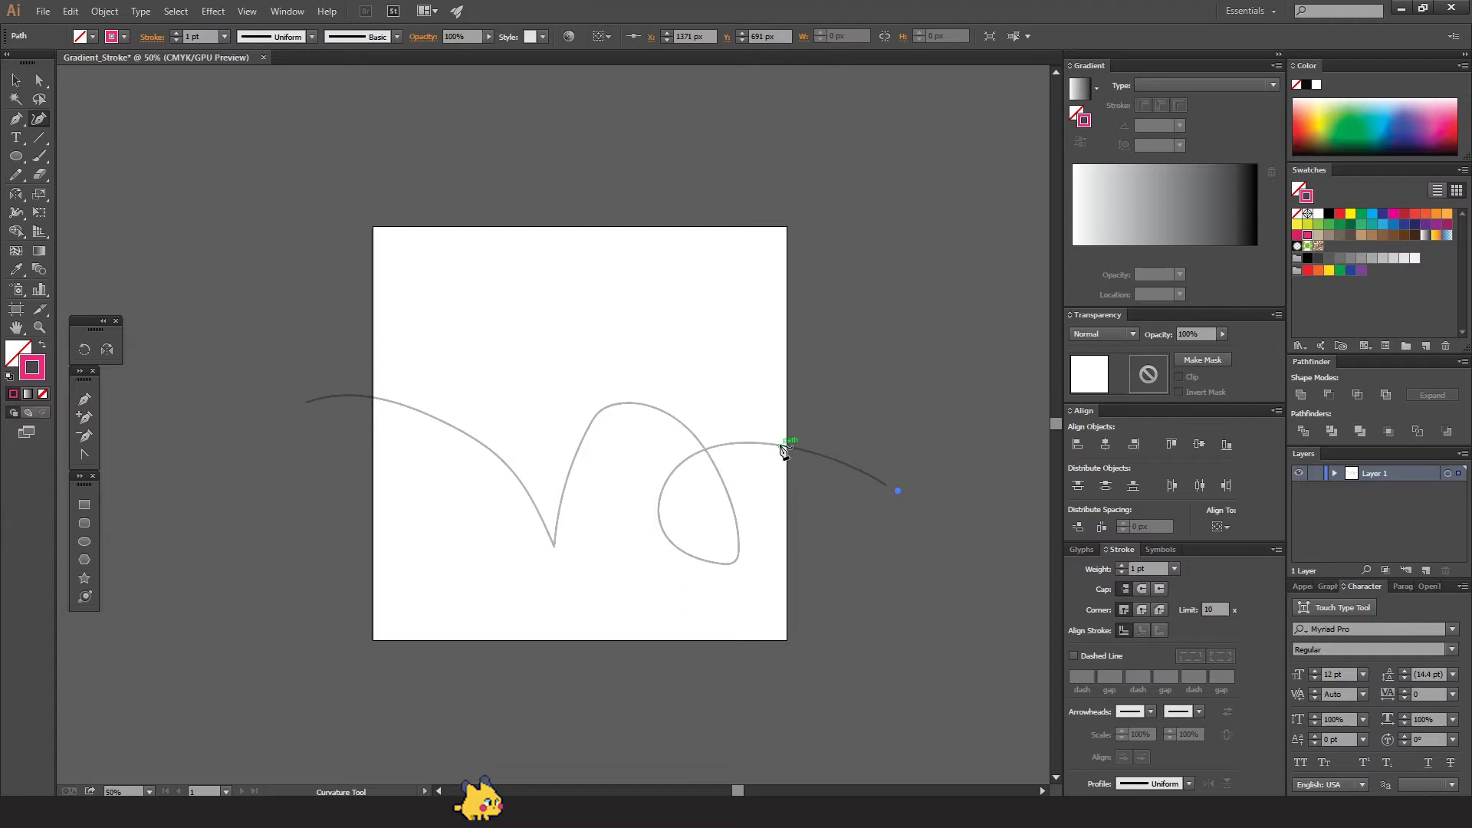
pyautogui.click(688, 454)
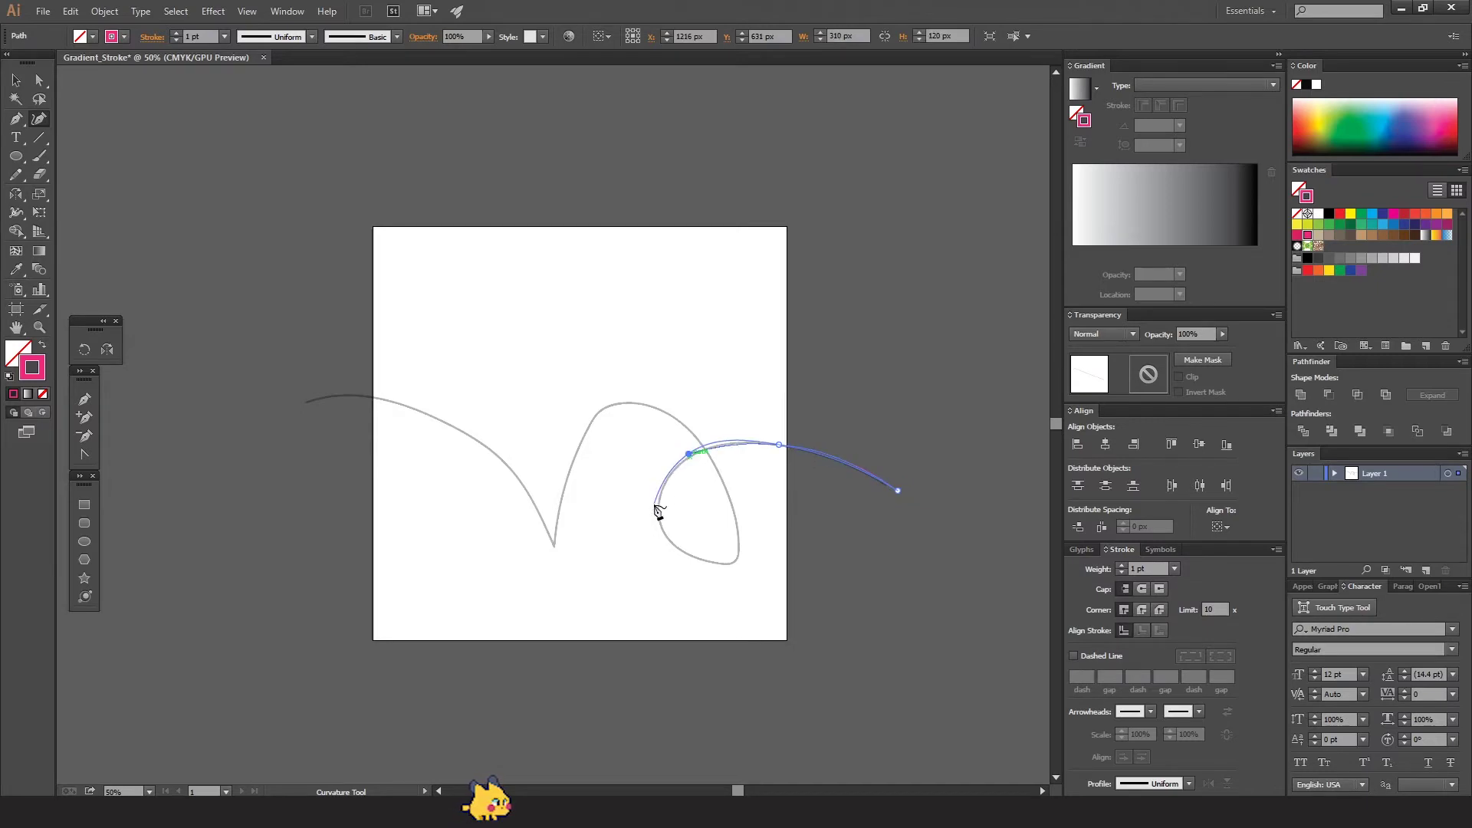
pyautogui.click(654, 504)
pyautogui.click(693, 569)
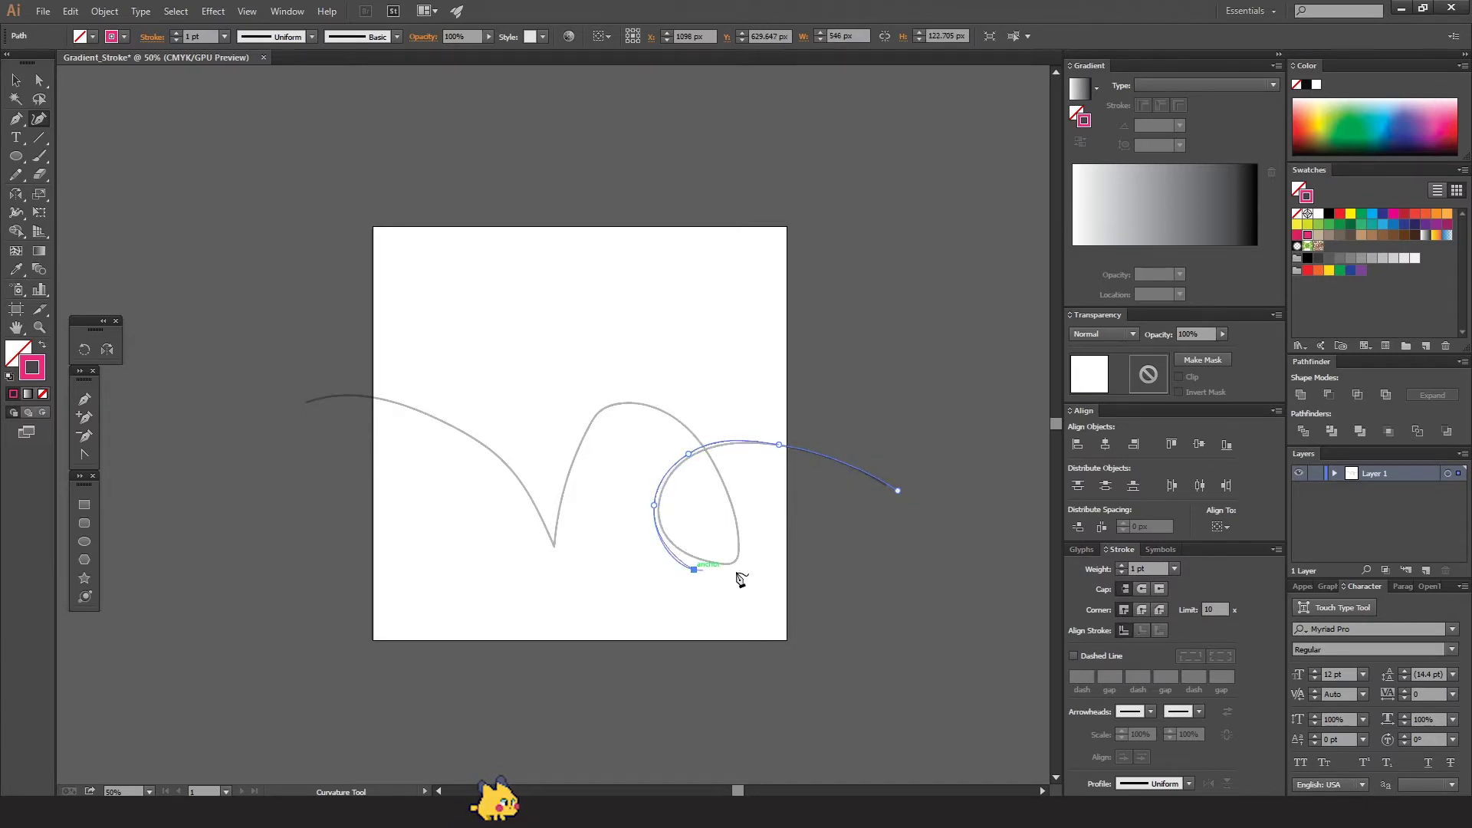
pyautogui.click(752, 559)
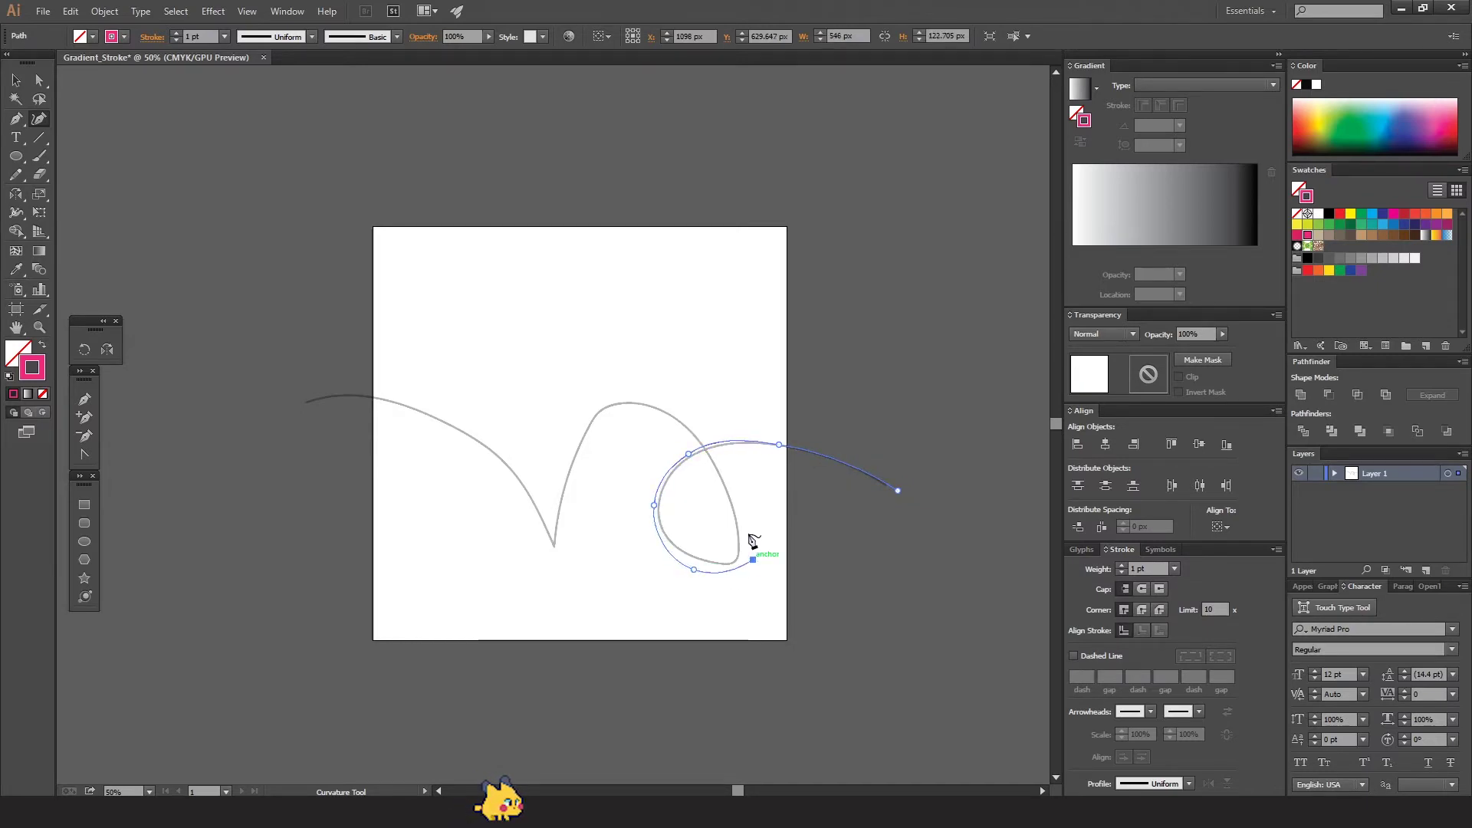
# Continue the pink path through the middle arch, V dip and left sweep, then select it
pyautogui.click(723, 456)
pyautogui.click(655, 408)
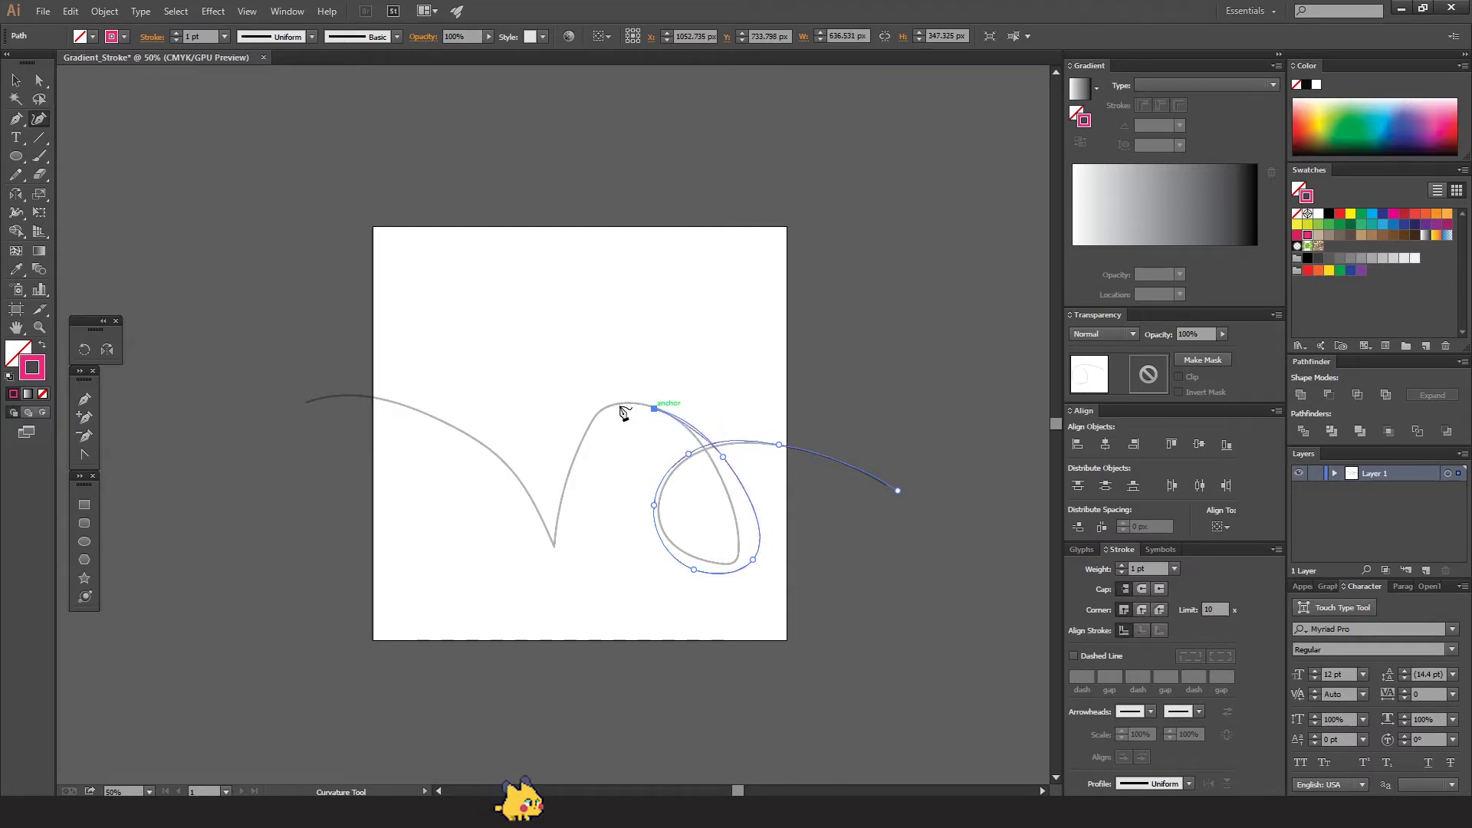
pyautogui.click(602, 412)
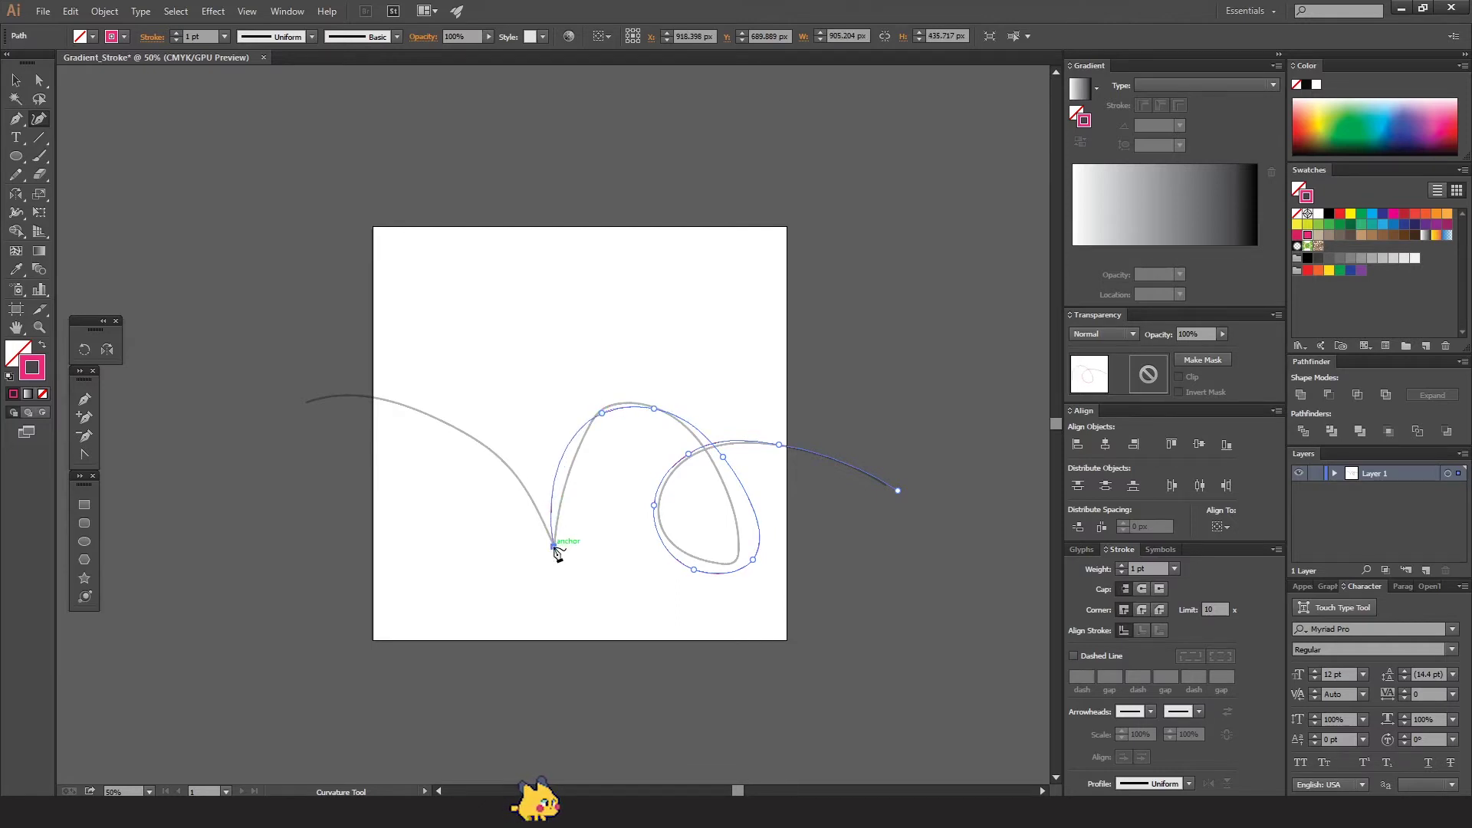
pyautogui.click(511, 465)
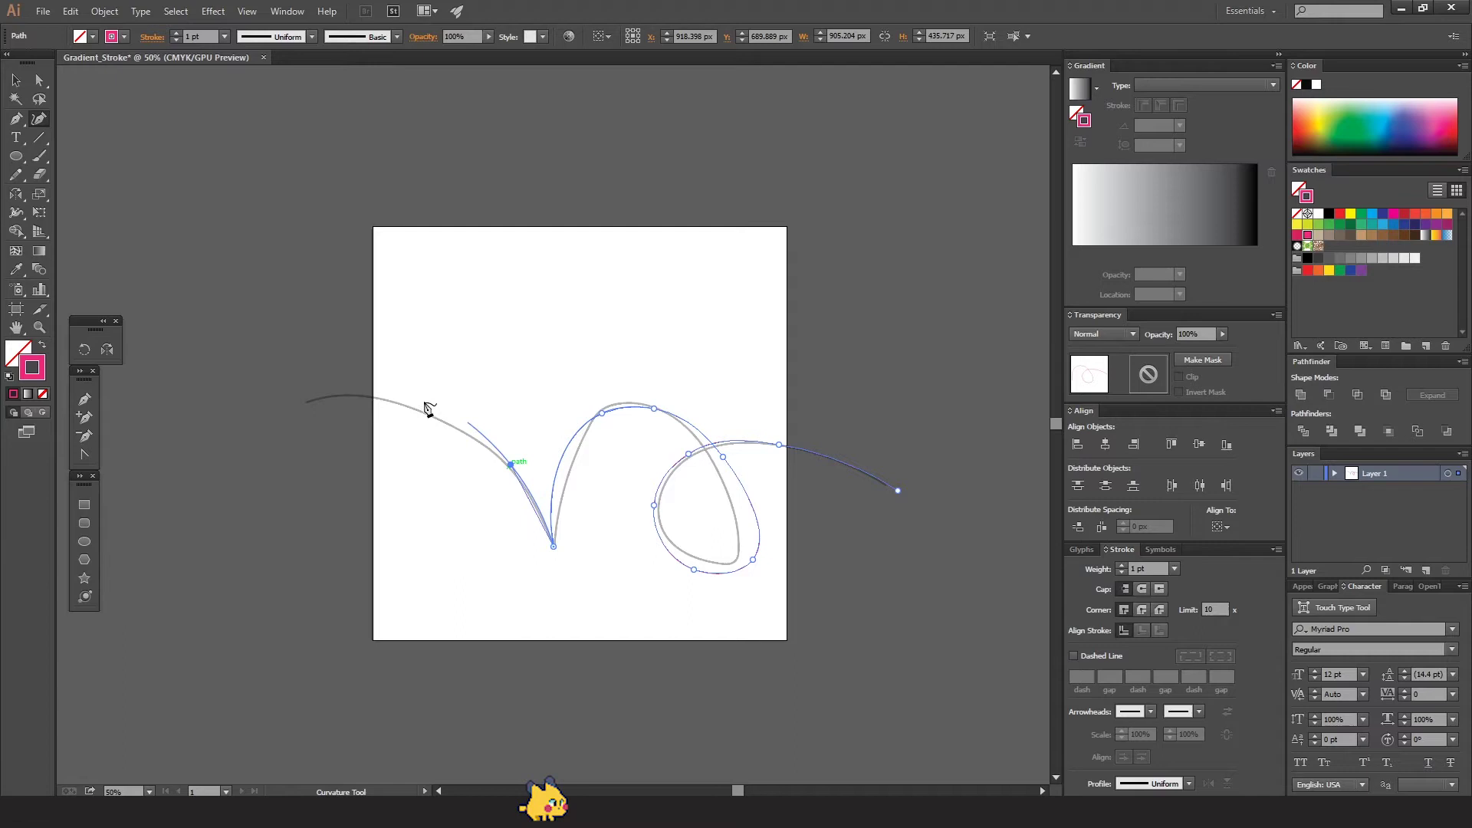
pyautogui.click(424, 403)
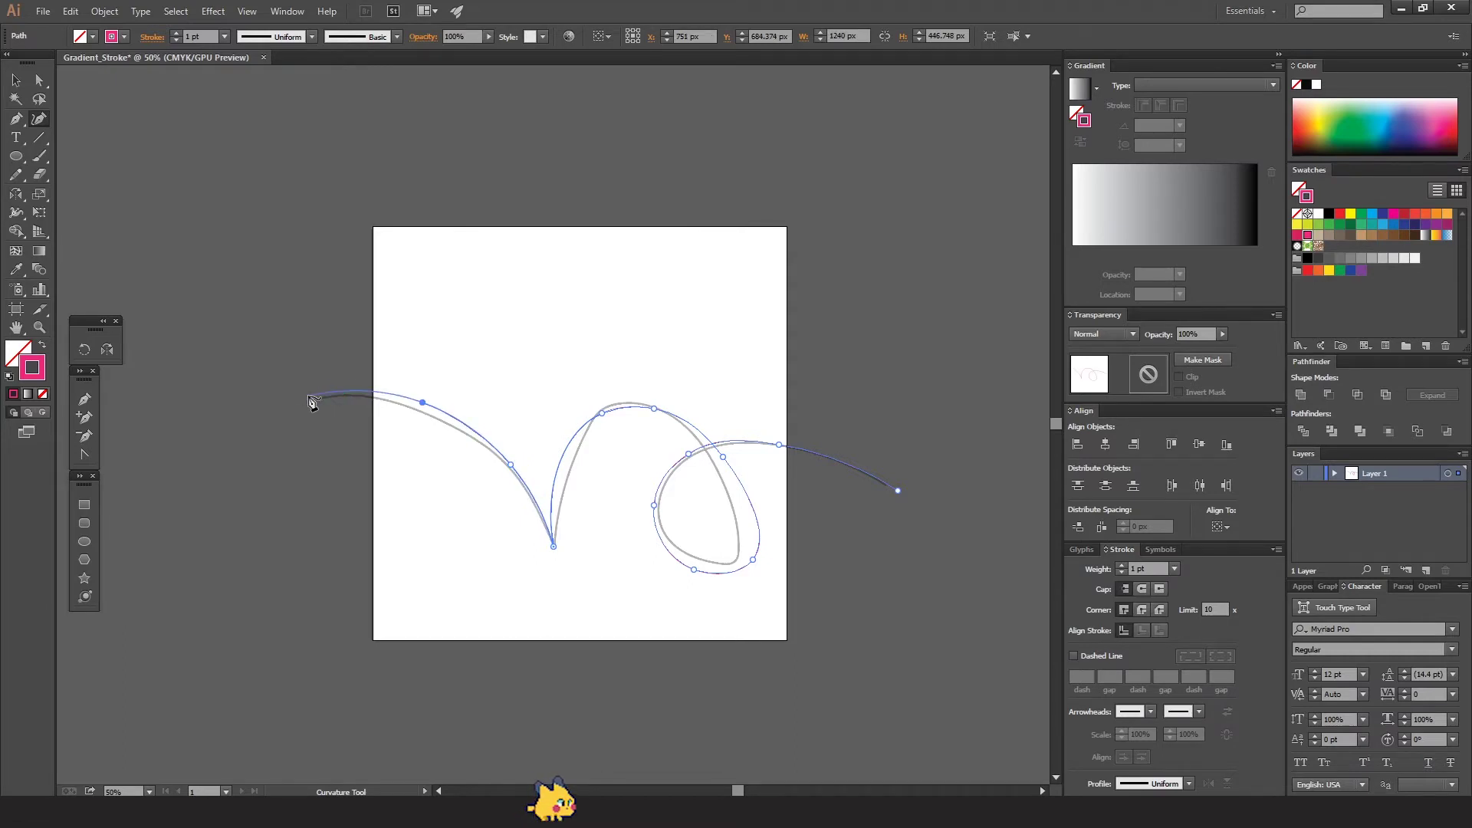
pyautogui.click(307, 397)
pyautogui.press('v')
pyautogui.click(309, 399)
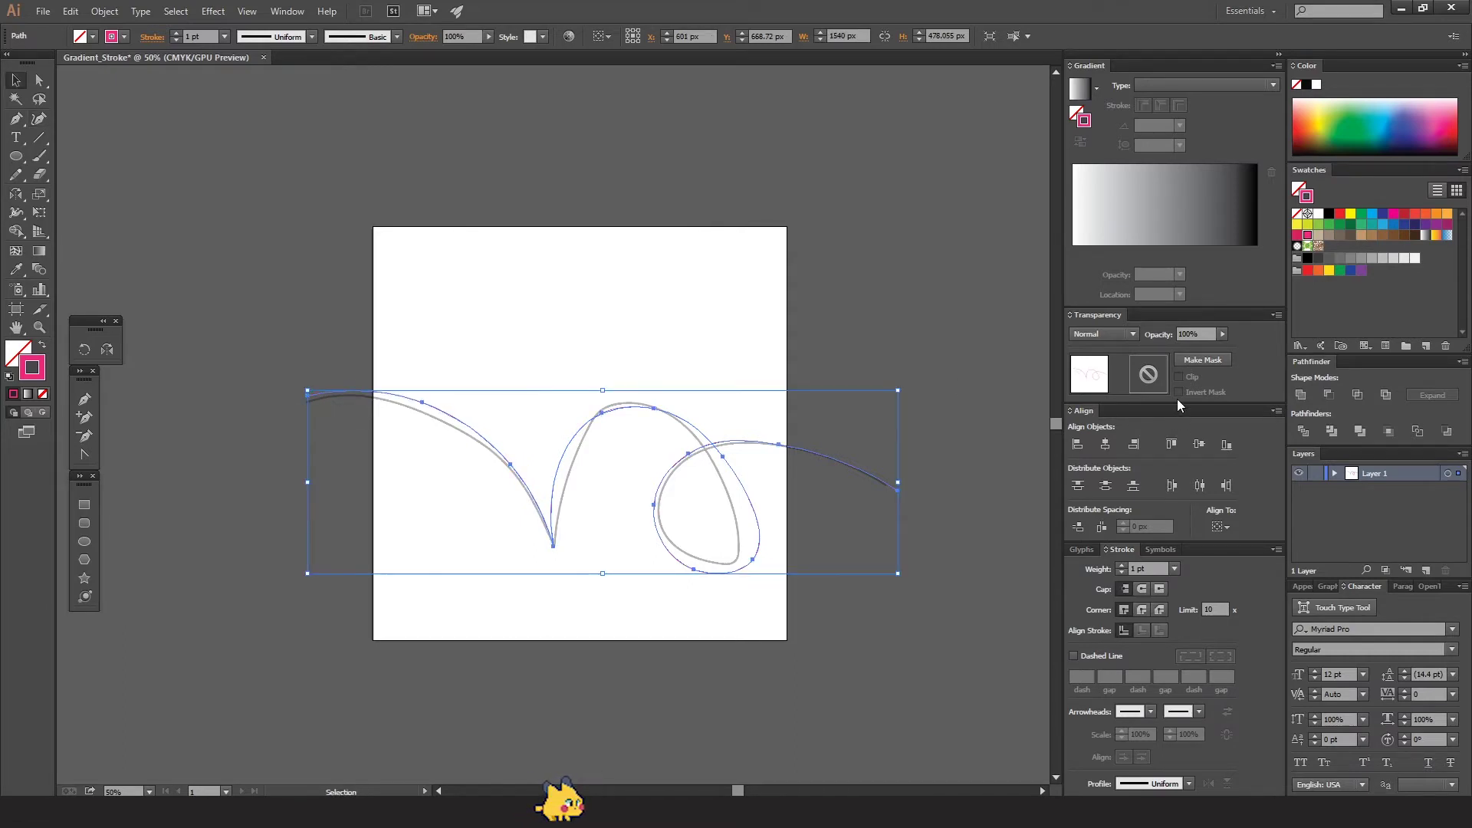
# Raise the pink path's stroke weight to 10 pt
pyautogui.click(1122, 565)
pyautogui.click(1122, 565)
pyautogui.click(1122, 565)
pyautogui.click(1122, 566)
pyautogui.click(1122, 565)
pyautogui.click(1122, 565)
pyautogui.click(1122, 565)
pyautogui.click(1122, 565)
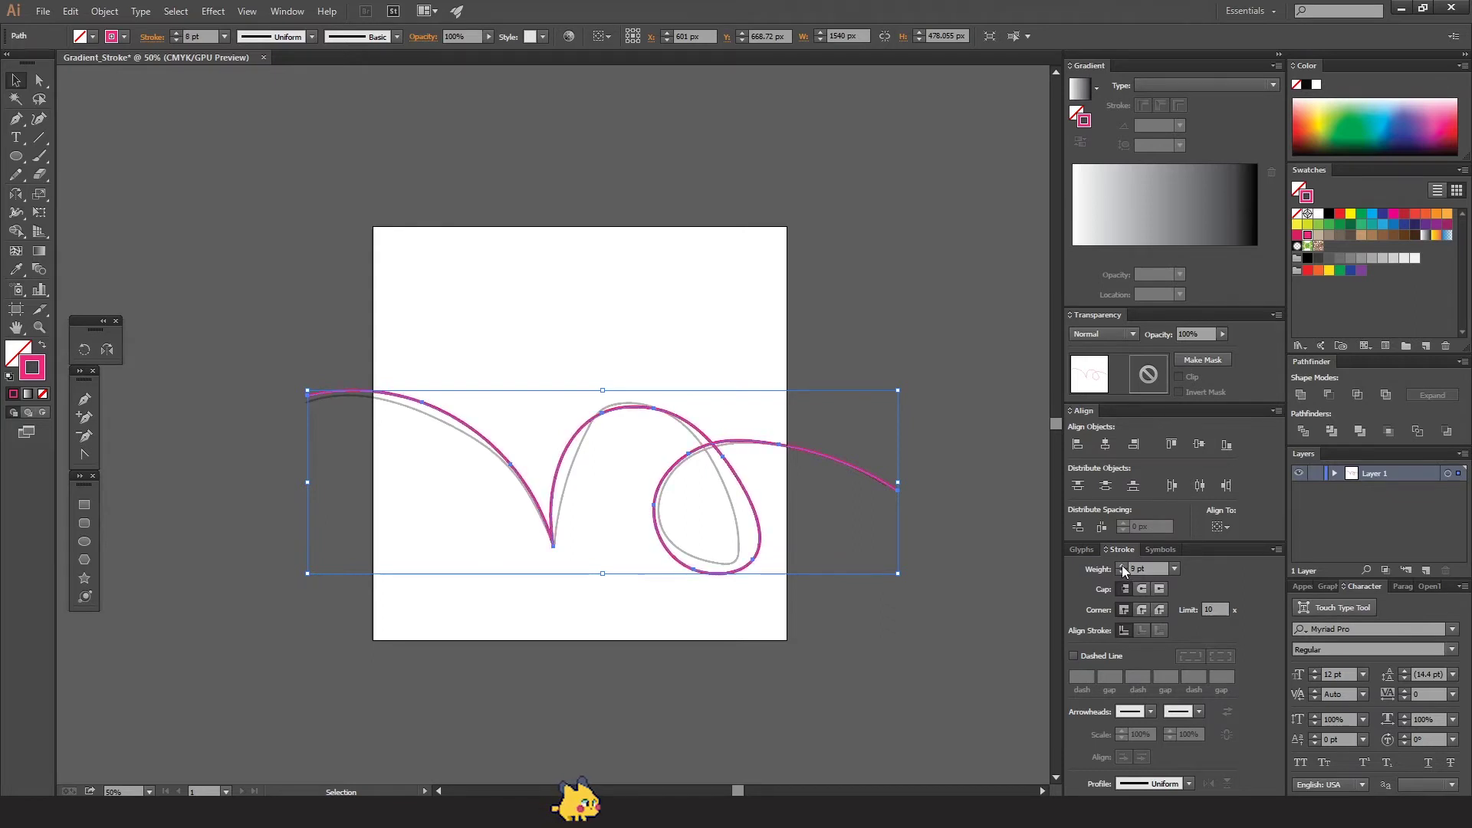
pyautogui.click(1122, 566)
pyautogui.click(982, 505)
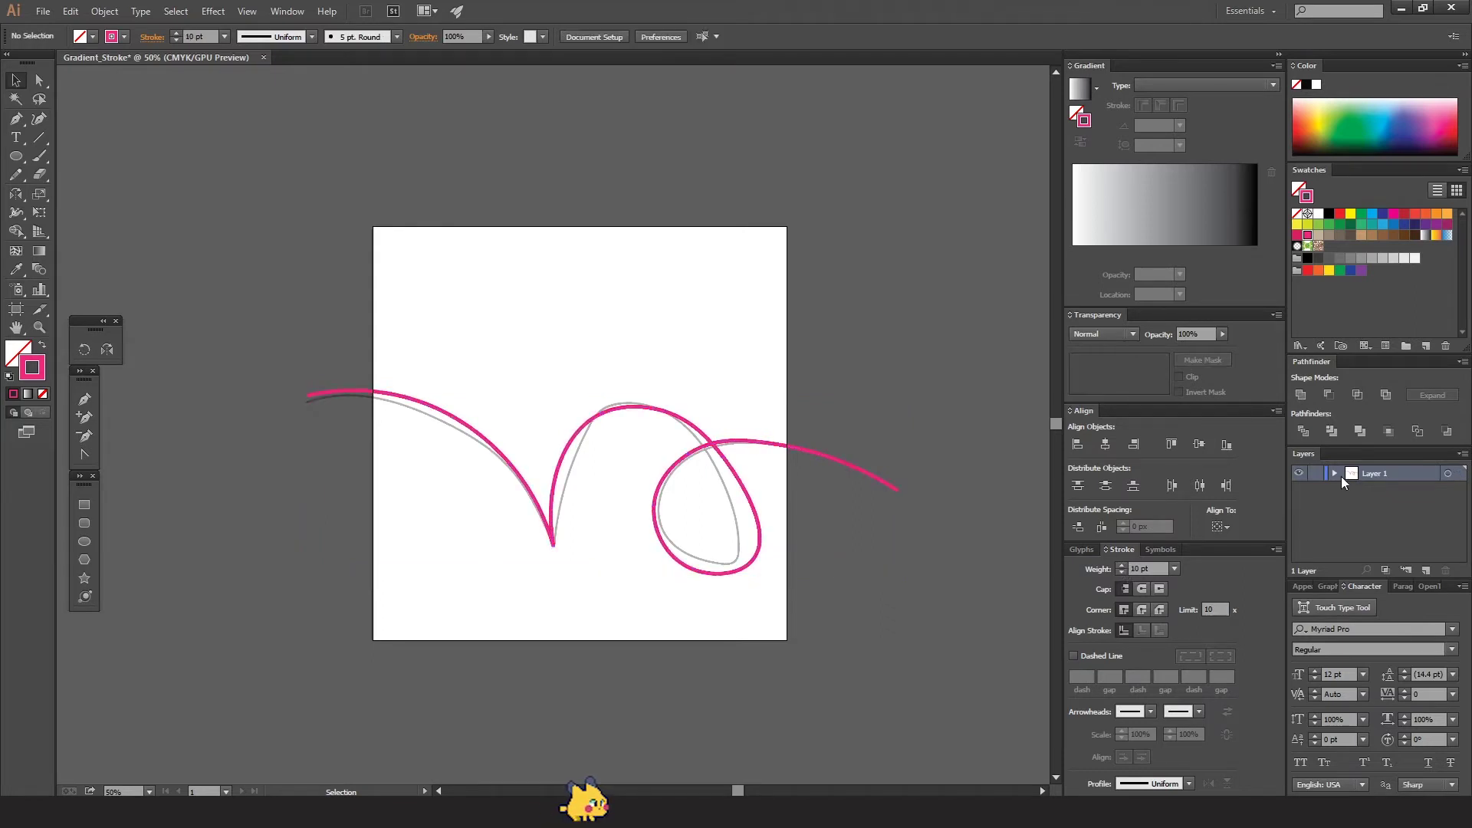
# Select the faint grey guide path in the Layers panel and delete it
pyautogui.click(1336, 475)
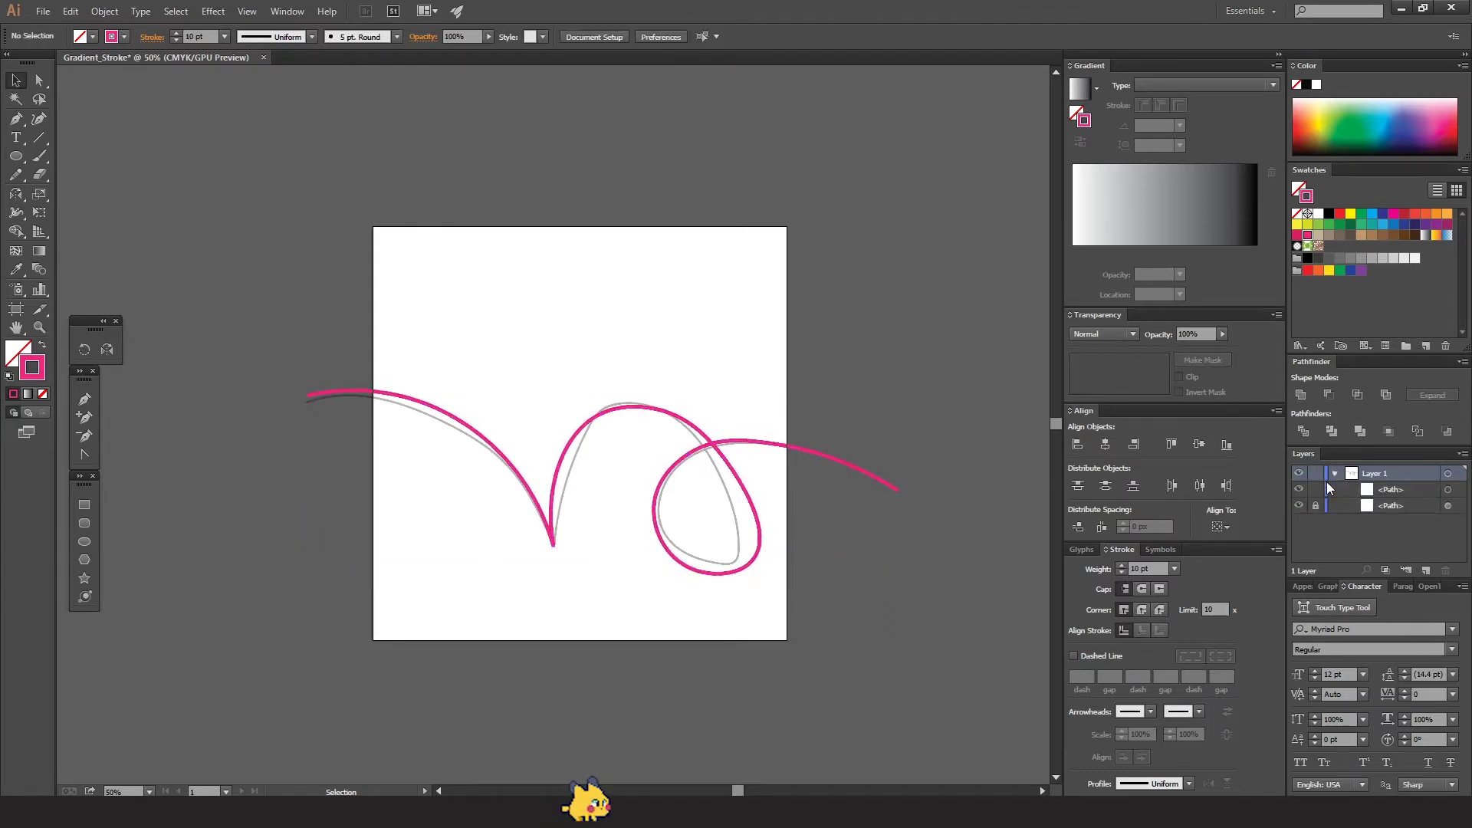
pyautogui.click(1449, 507)
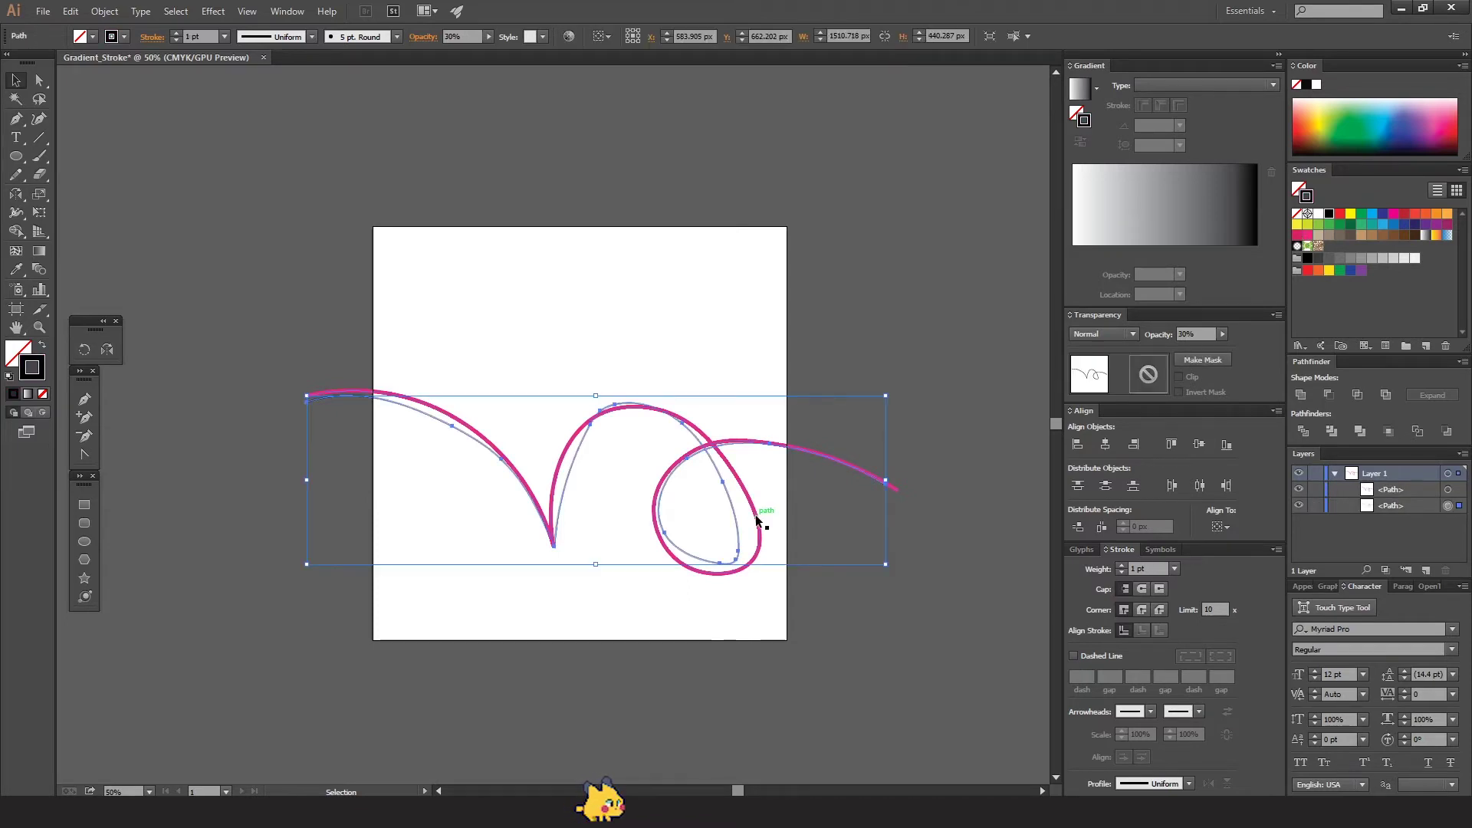
pyautogui.press('Delete')
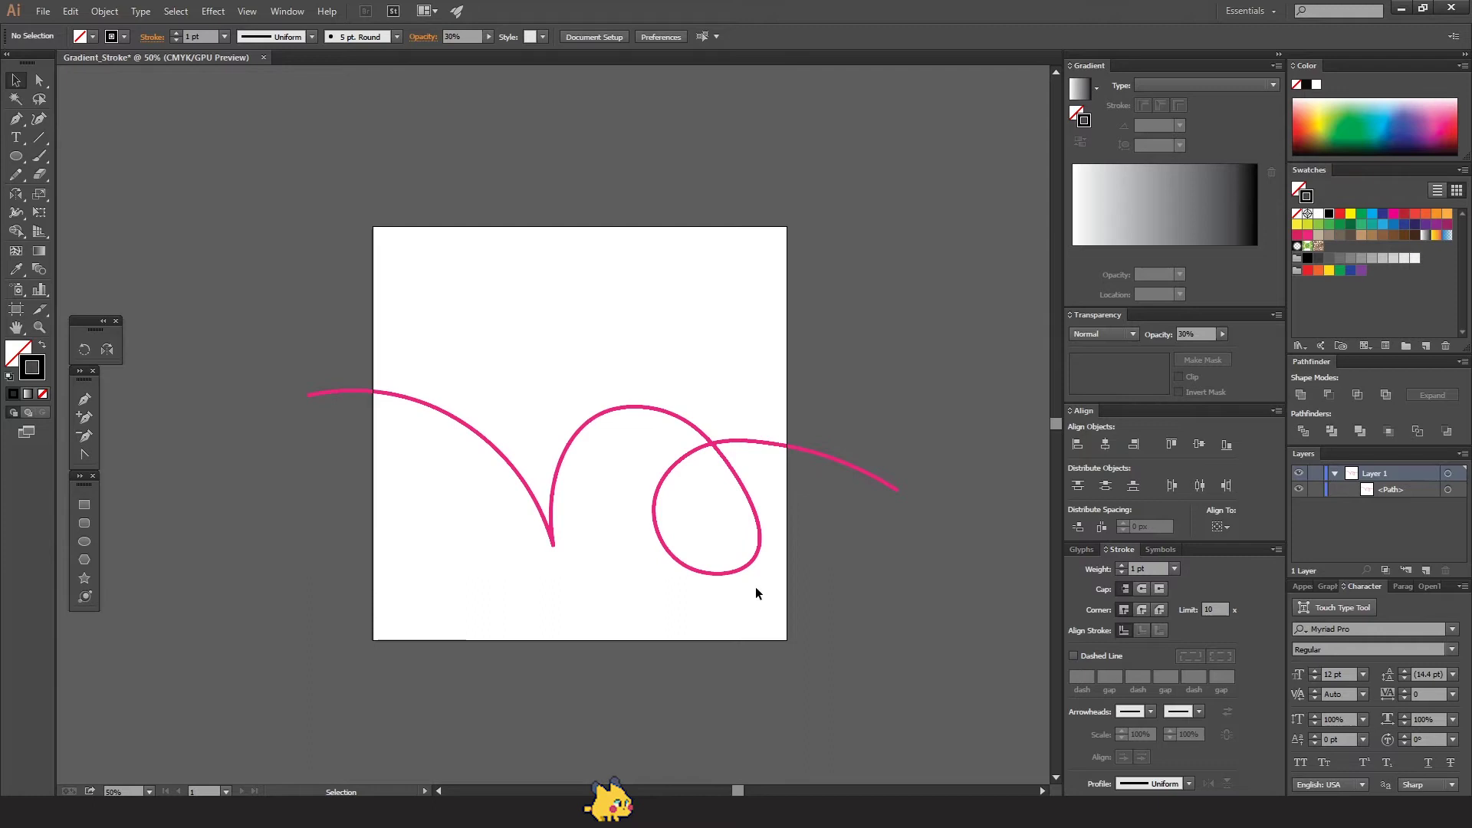
# Draw a pink-outlined circle on empty canvas right of the artboard, scaled to about 170.6 px
pyautogui.click(883, 477)
pyautogui.hscroll(4, 779, 417)
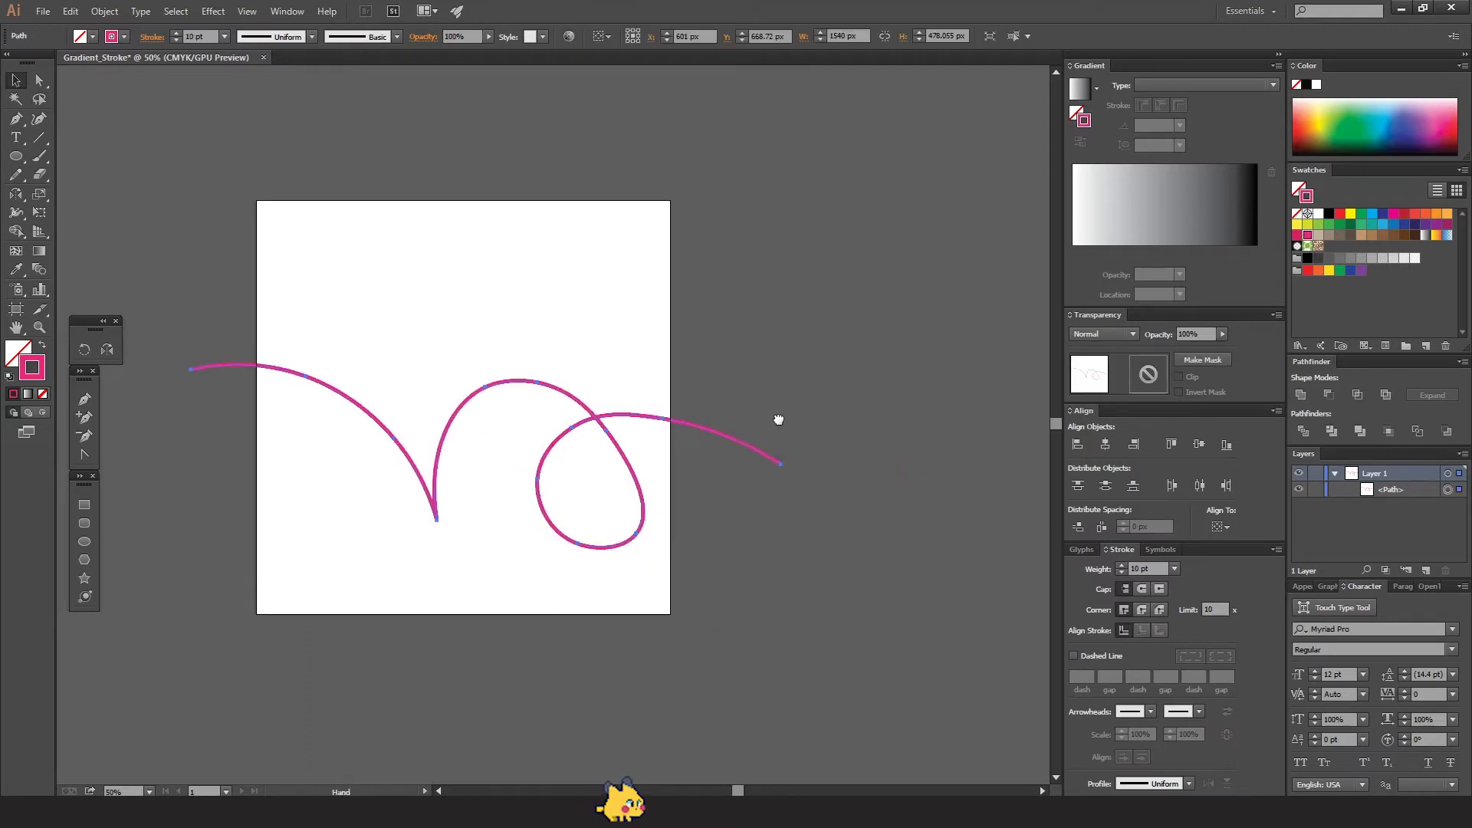
pyautogui.click(777, 331)
pyautogui.moveTo(693, 332); pyautogui.dragTo(717, 359)
pyautogui.hscroll(4, 815, 371)
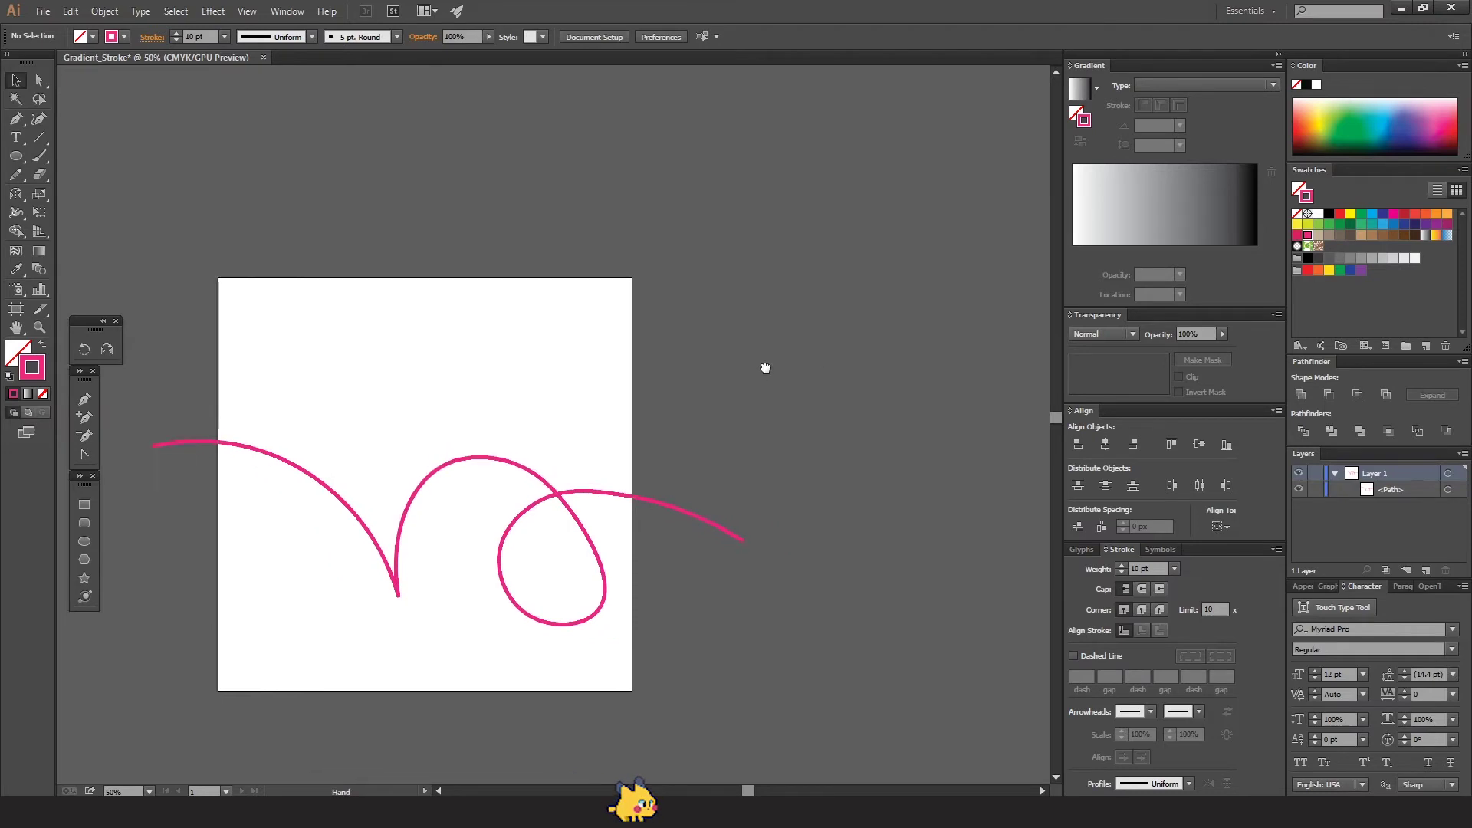
pyautogui.press('l')
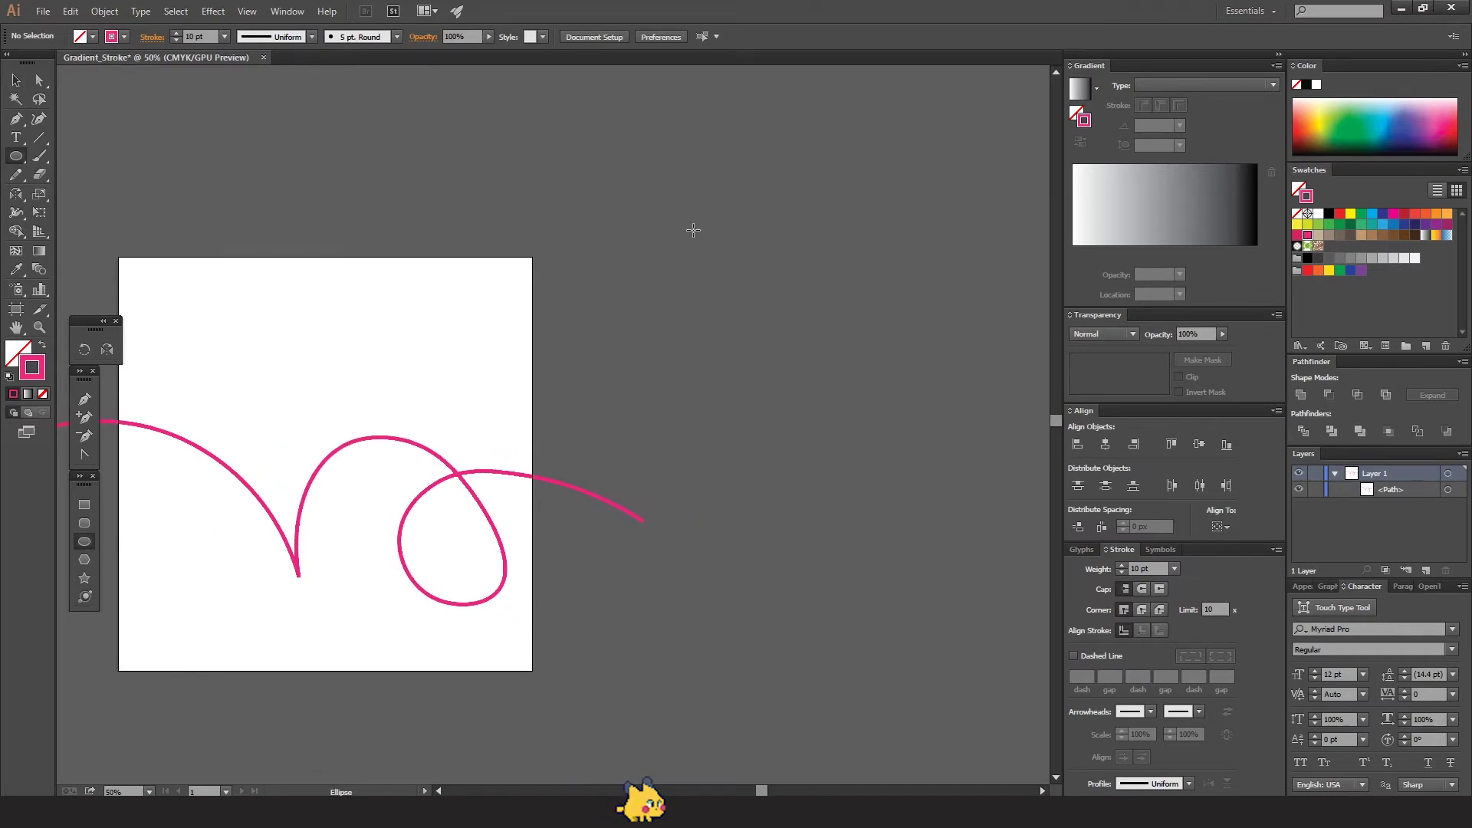
pyautogui.moveTo(694, 230); pyautogui.dragTo(770, 299)
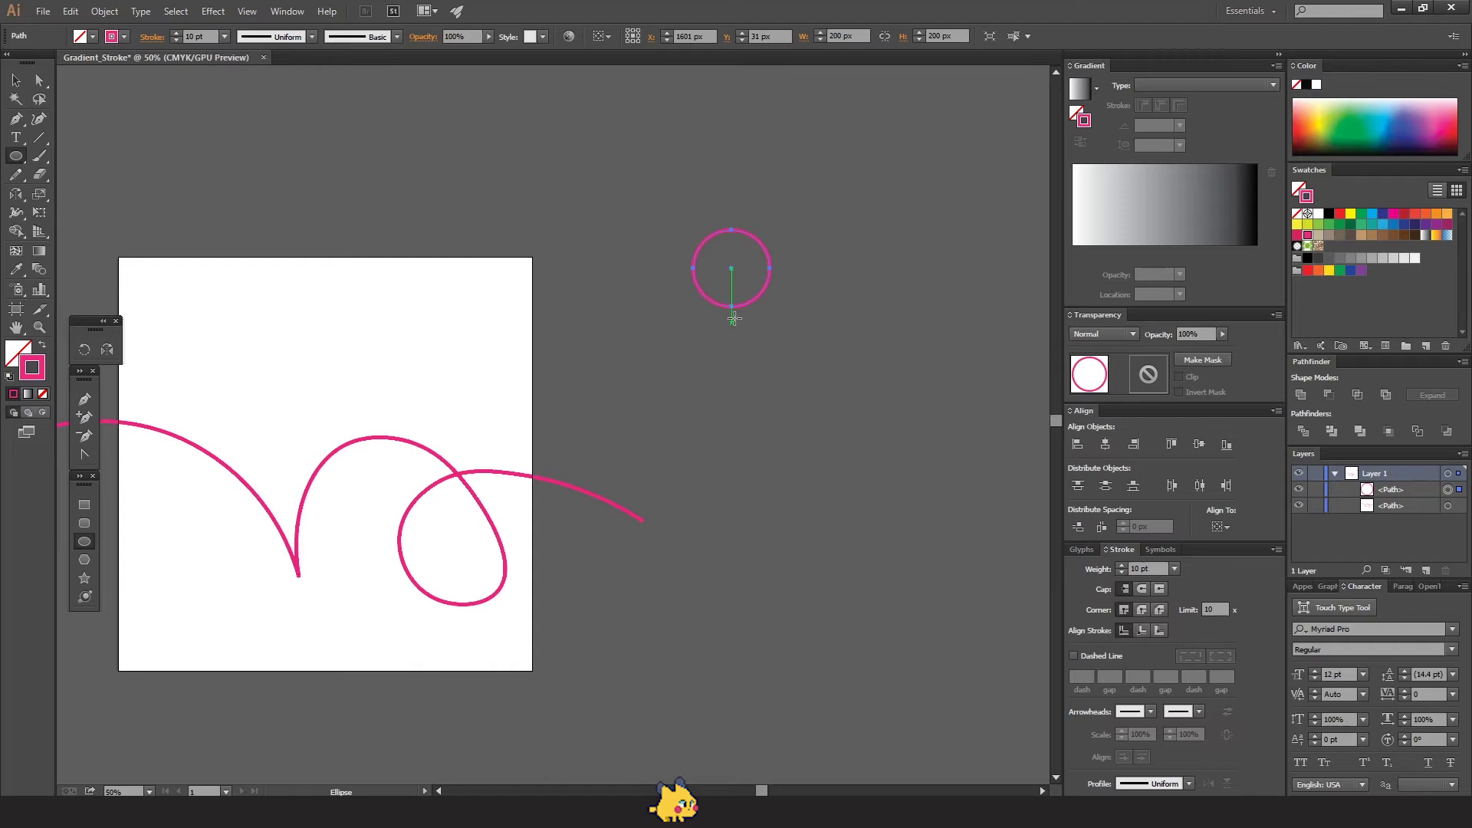
pyautogui.press('v')
pyautogui.moveTo(770, 306); pyautogui.dragTo(756, 292)
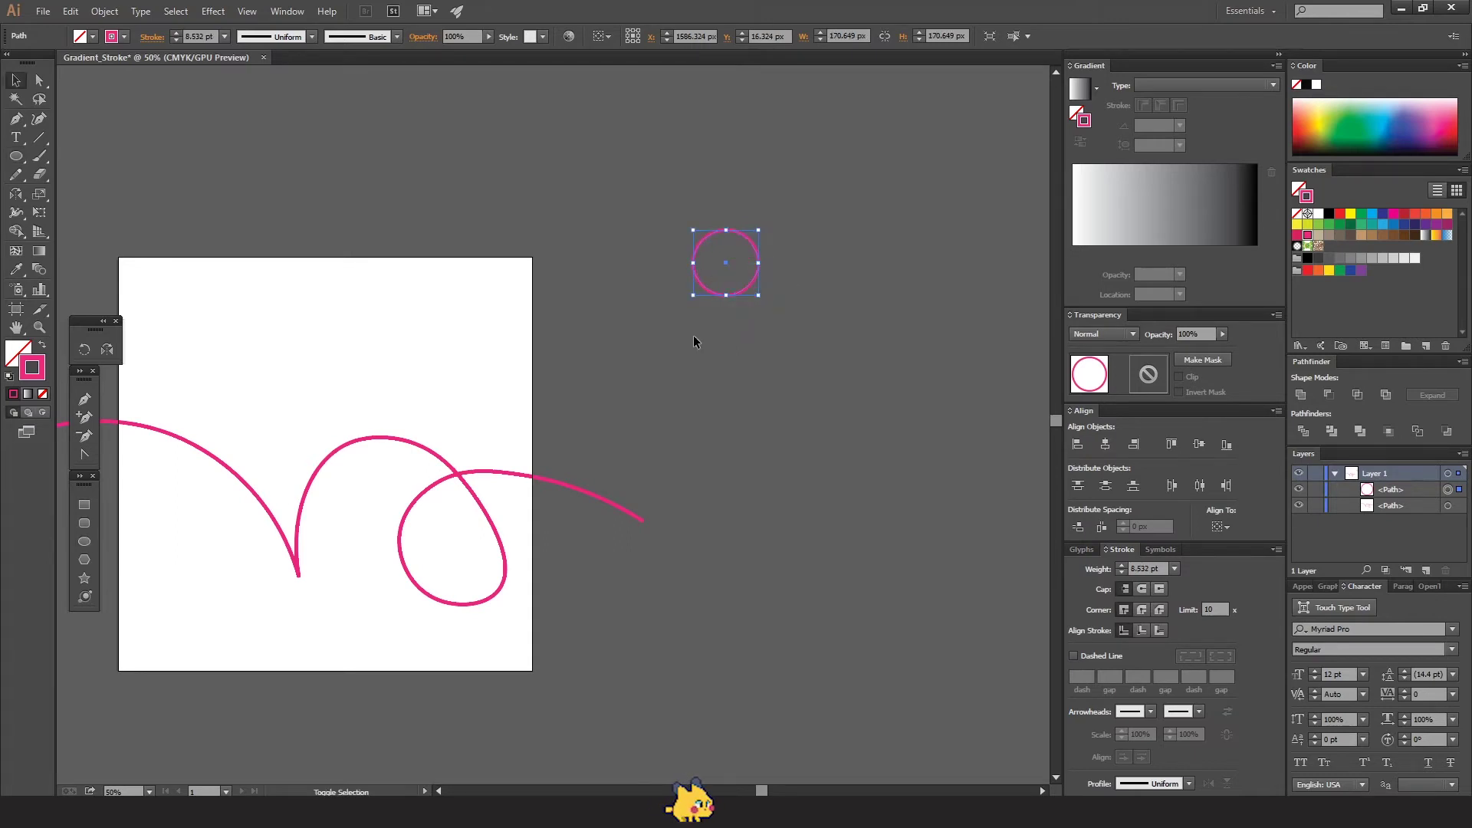
# Give the circle a green fill with no stroke and resize it to 152 px
pyautogui.hotkey('shift', 'x')
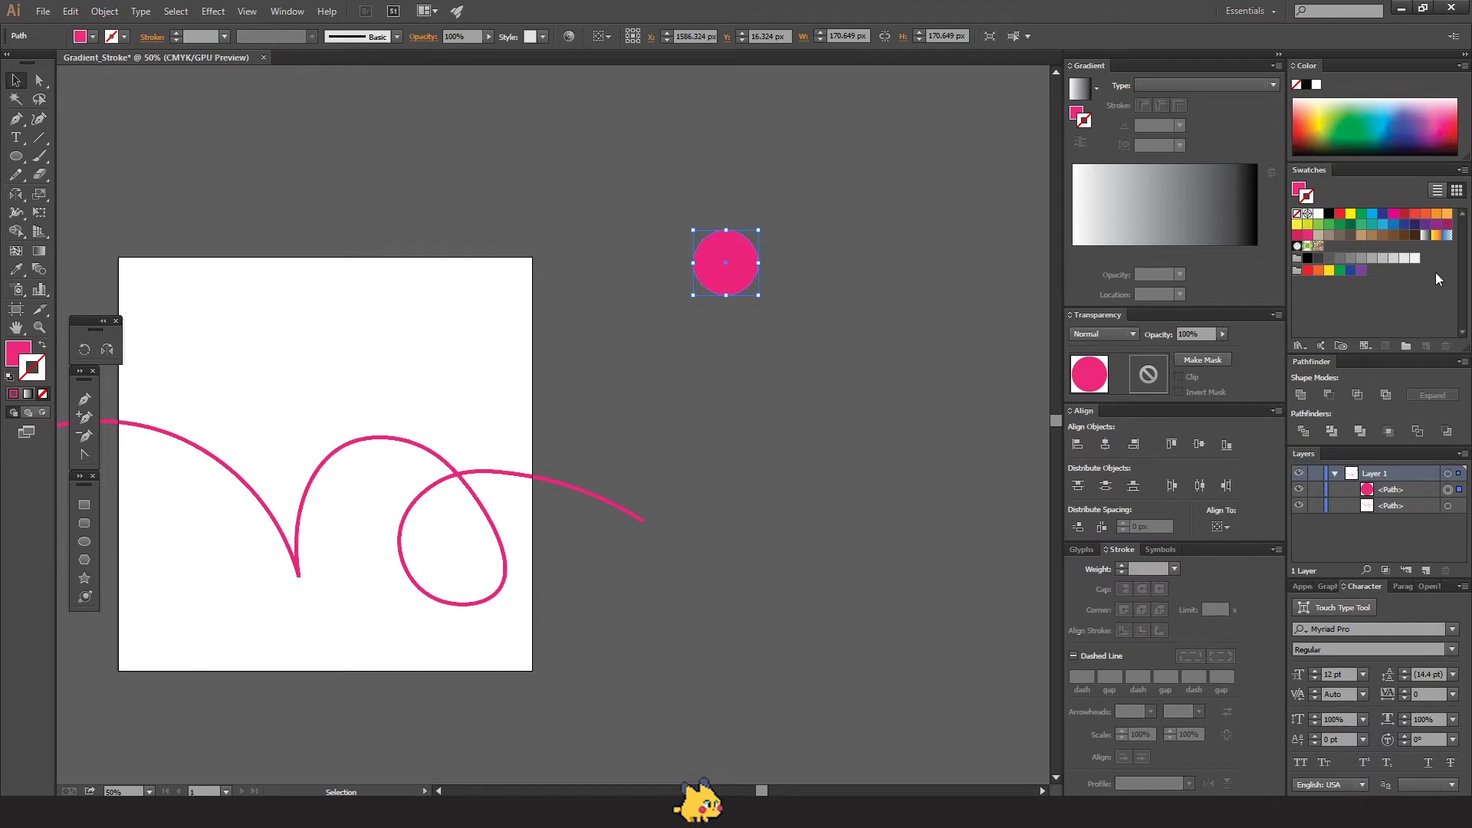
pyautogui.click(1319, 226)
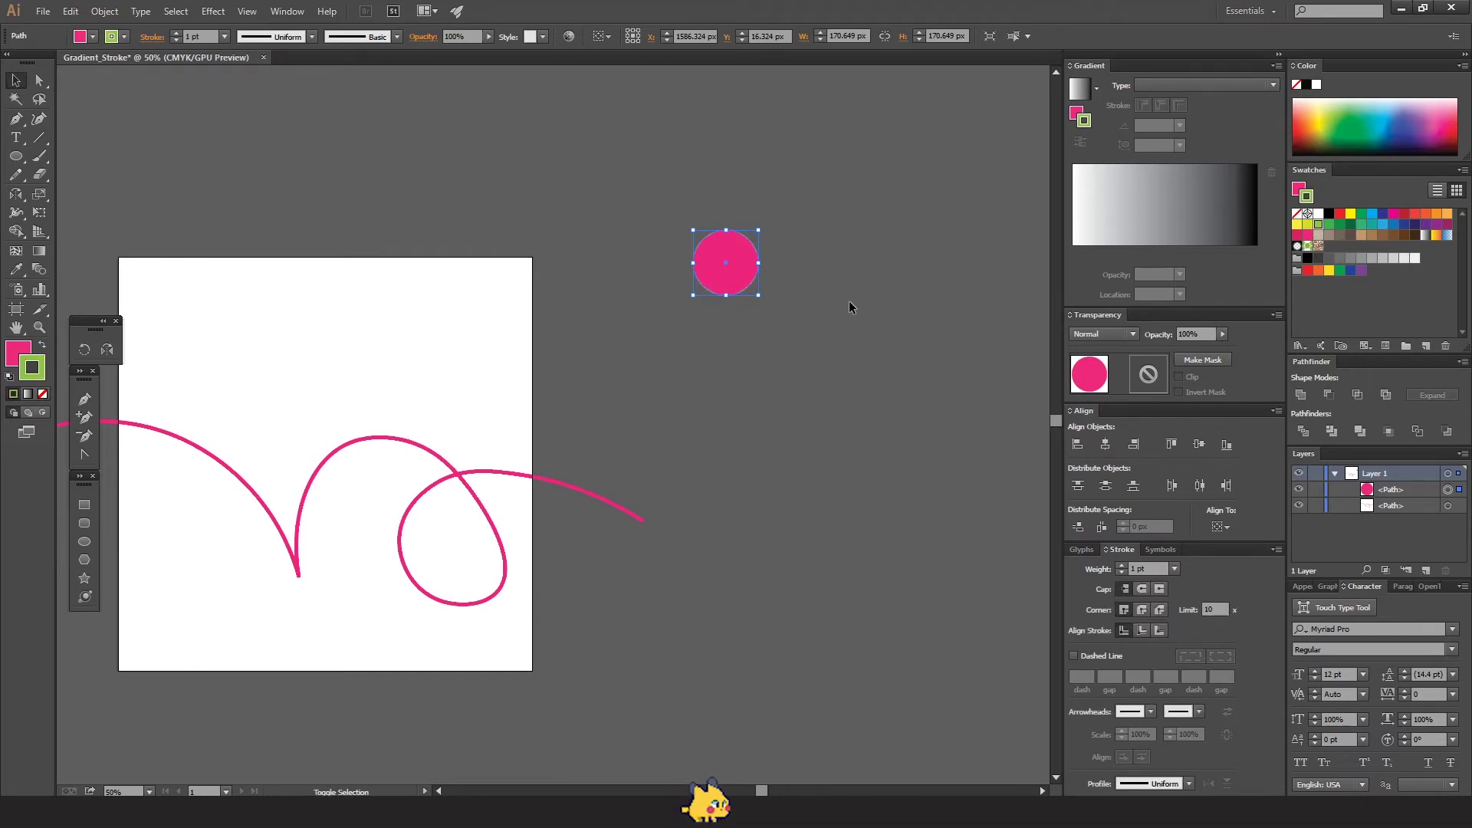
pyautogui.click(43, 394)
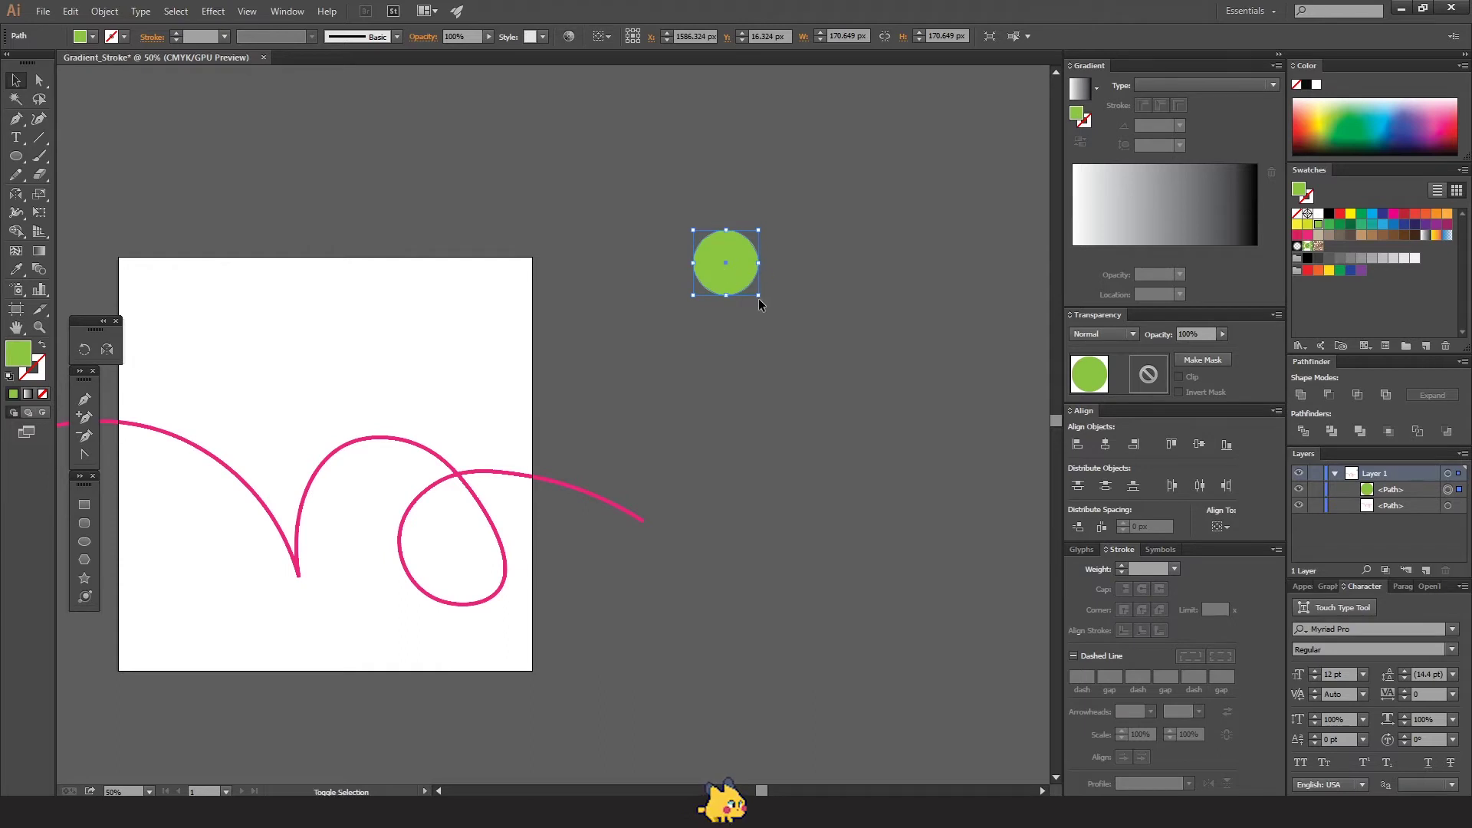
pyautogui.moveTo(759, 299); pyautogui.dragTo(730, 363)
# Duplicate the green circles into a vertical column of six
pyautogui.keyDown('shift'); pyautogui.click(725, 266); pyautogui.keyUp('shift')
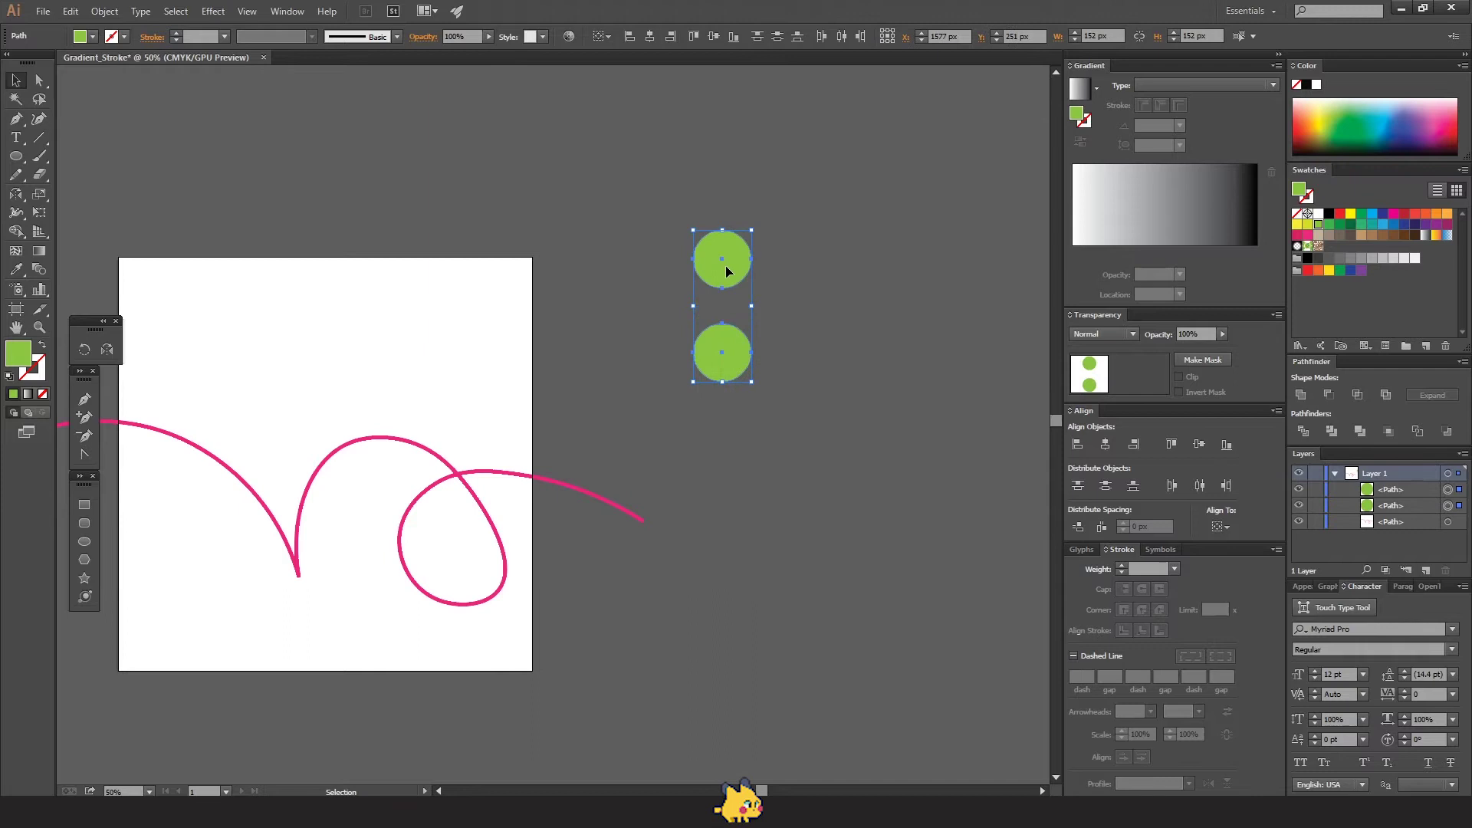
pyautogui.moveTo(730, 273); pyautogui.dragTo(720, 478)
pyautogui.moveTo(673, 240); pyautogui.dragTo(772, 581)
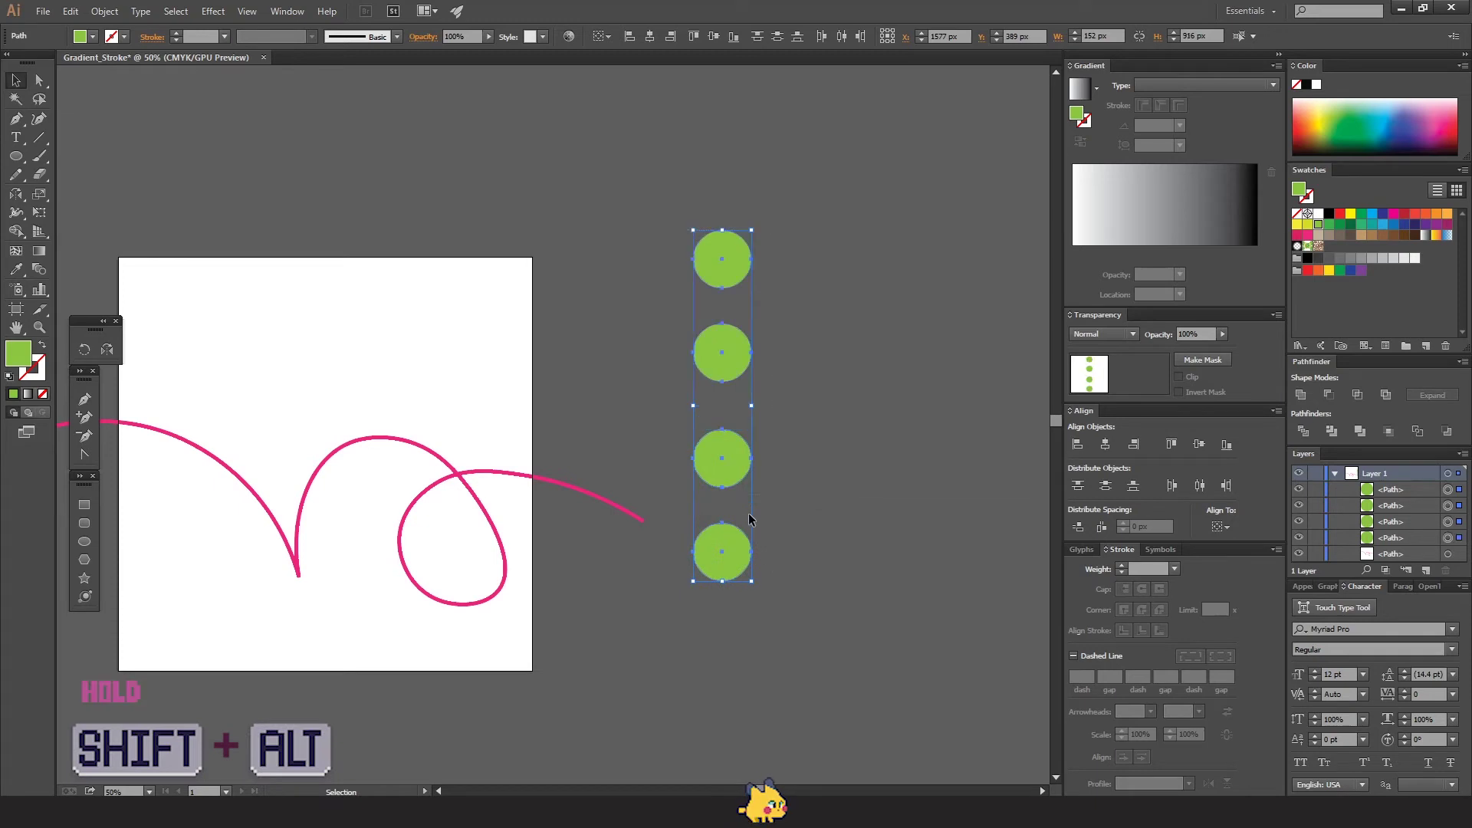
pyautogui.click(801, 449)
pyautogui.scroll(-2, 782, 467)
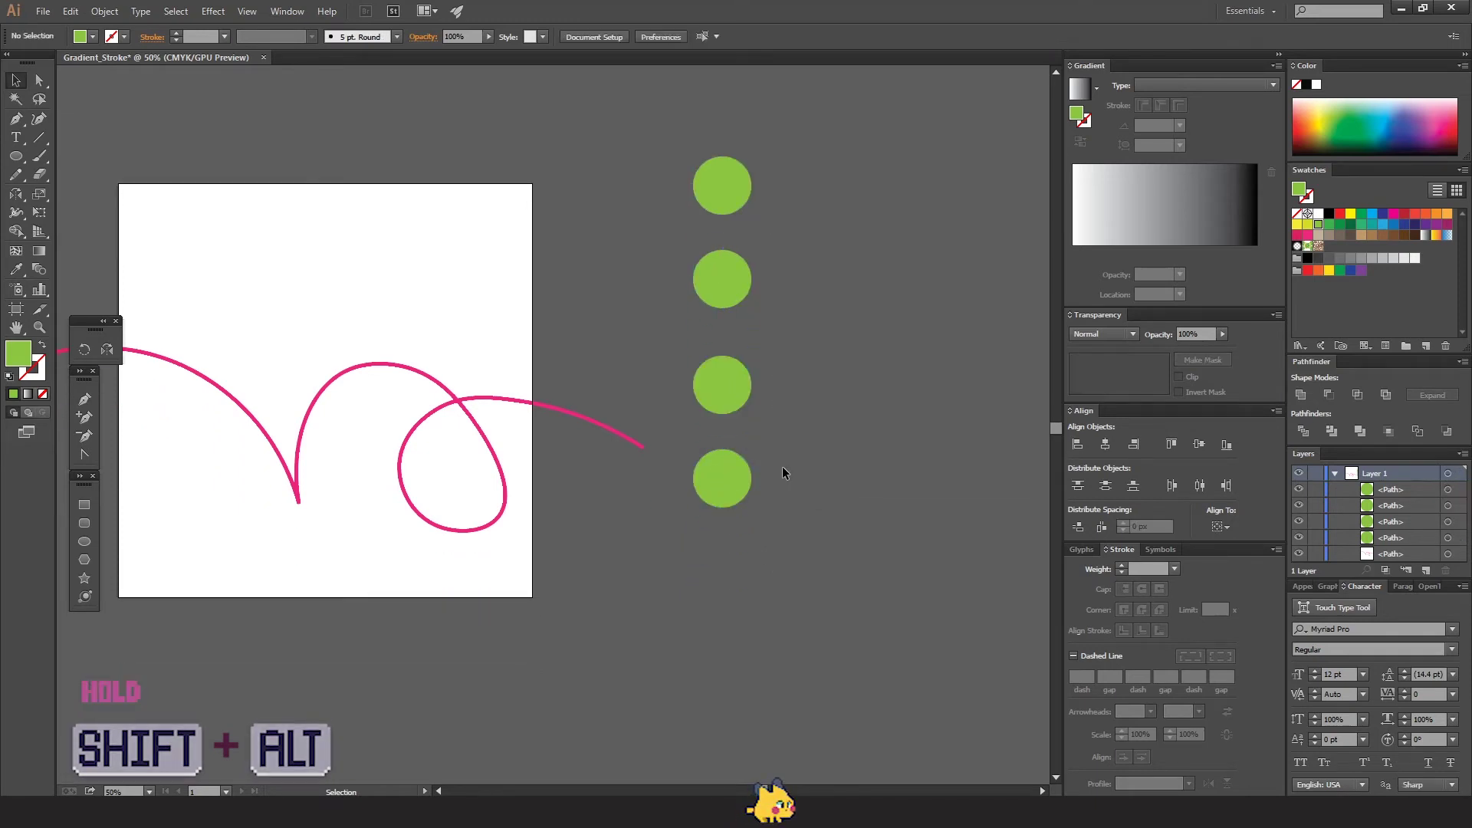
pyautogui.scroll(-1, 782, 473)
pyautogui.click(730, 382)
pyautogui.keyDown('shift'); pyautogui.click(734, 468); pyautogui.keyUp('shift')
pyautogui.moveTo(734, 468); pyautogui.dragTo(713, 146)
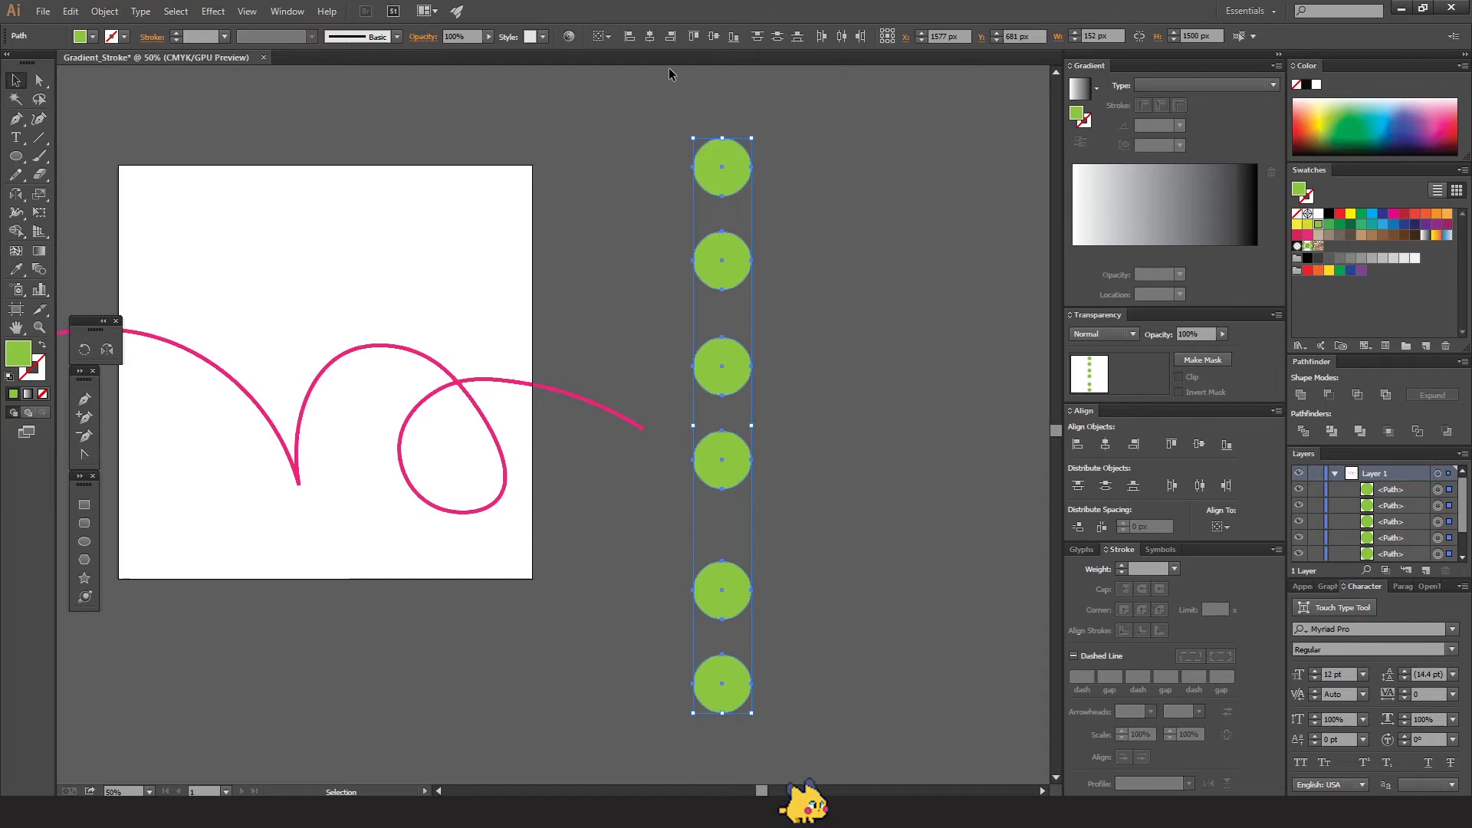
# Select all six circles and distribute them by vertical centre, aligned to the selection
pyautogui.click(721, 124)
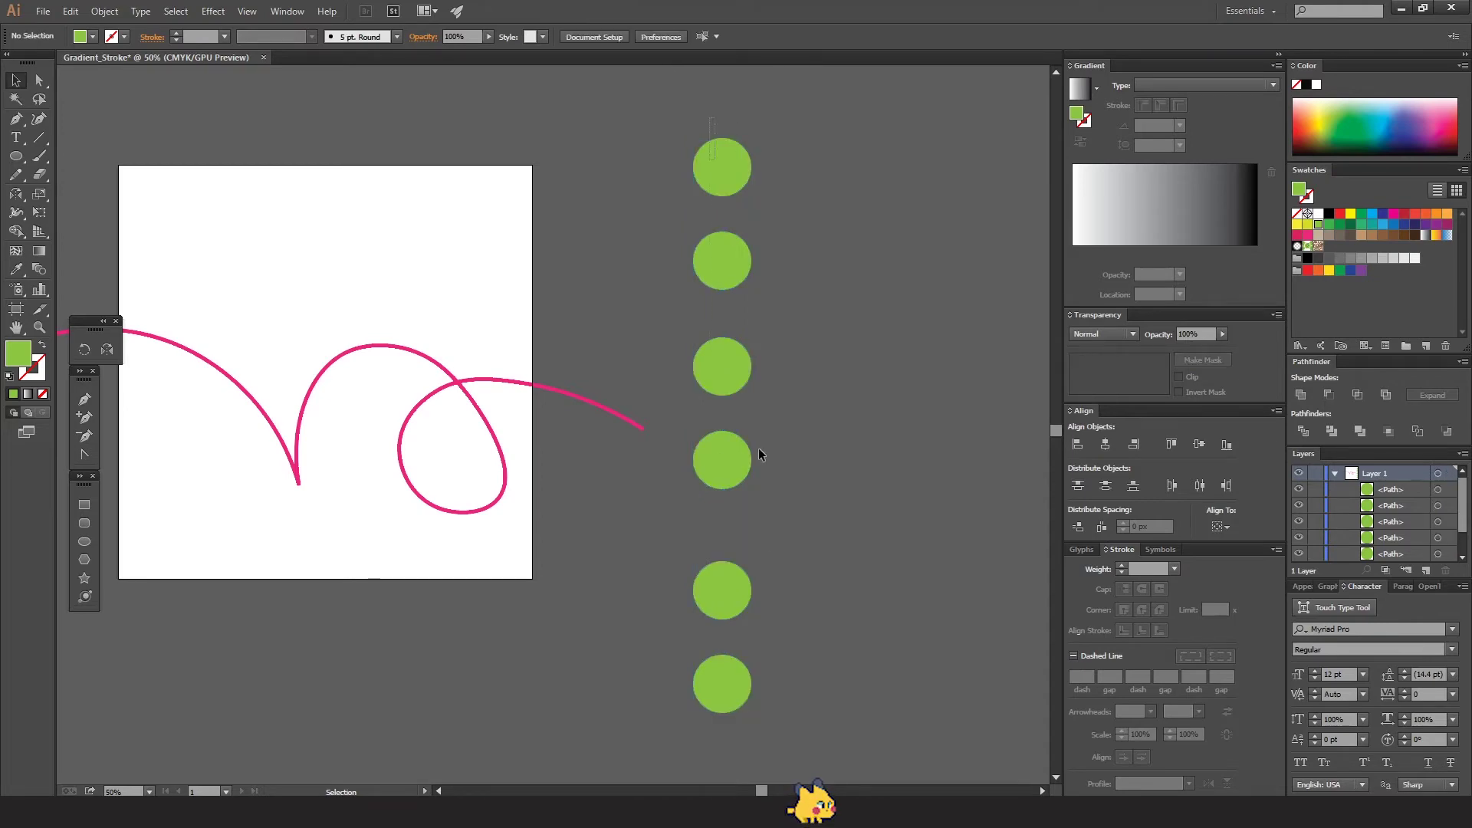
pyautogui.moveTo(710, 118); pyautogui.dragTo(794, 727)
pyautogui.click(600, 38)
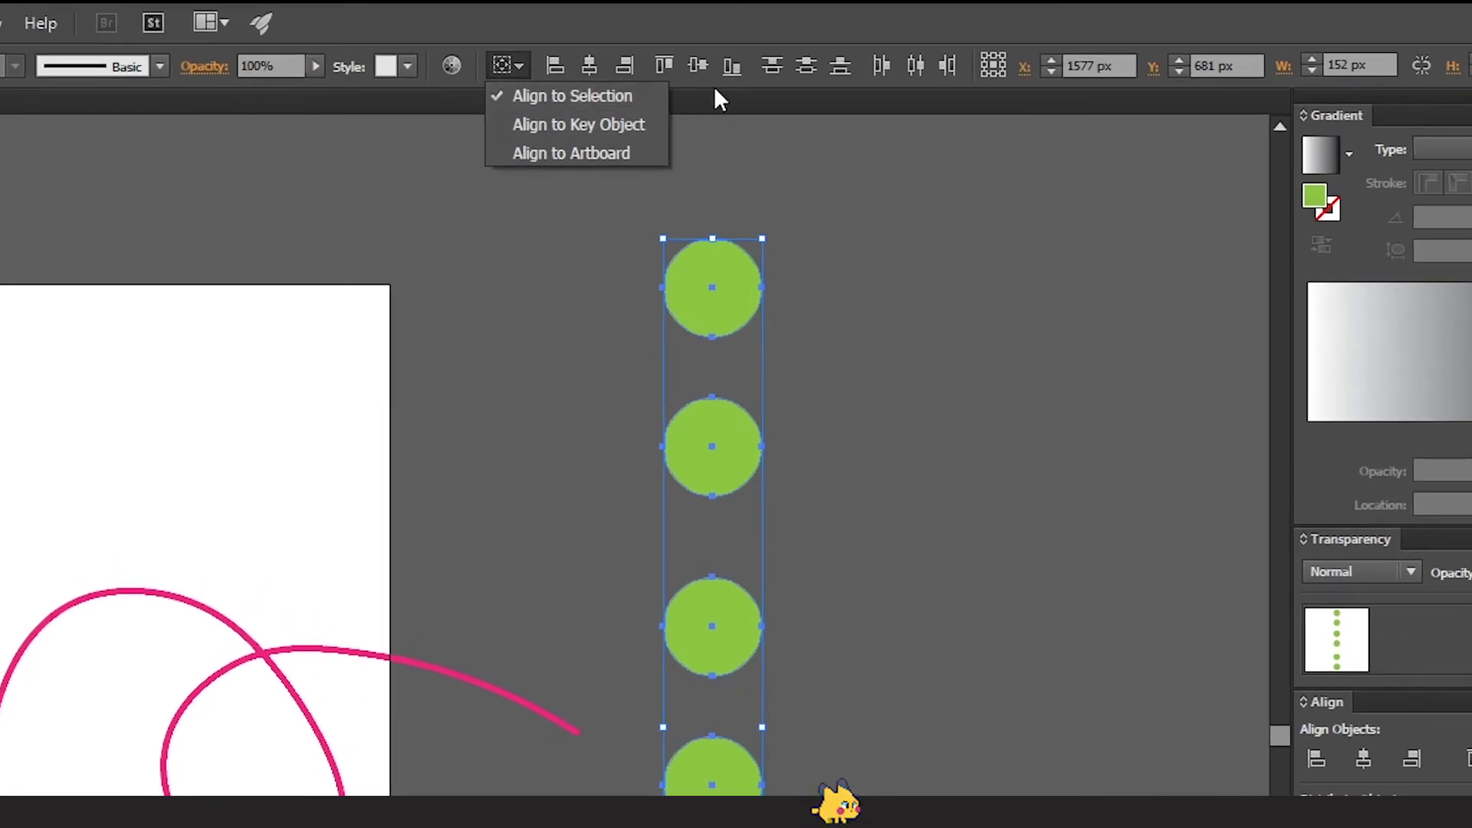
pyautogui.click(808, 62)
pyautogui.click(809, 62)
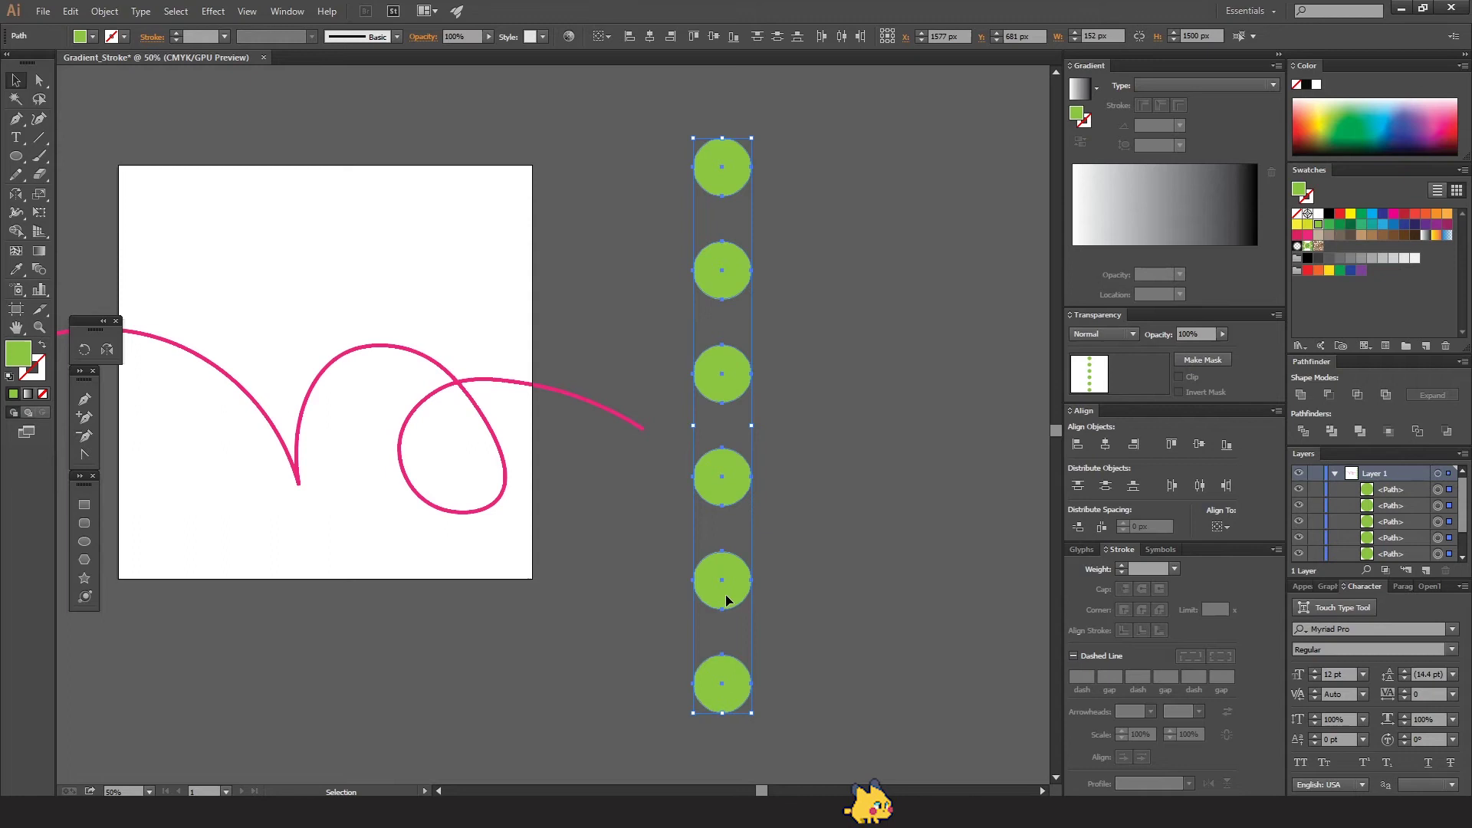
# Fill the second circle dark green and the third teal from the Swatches panel
pyautogui.click(776, 306)
pyautogui.click(723, 268)
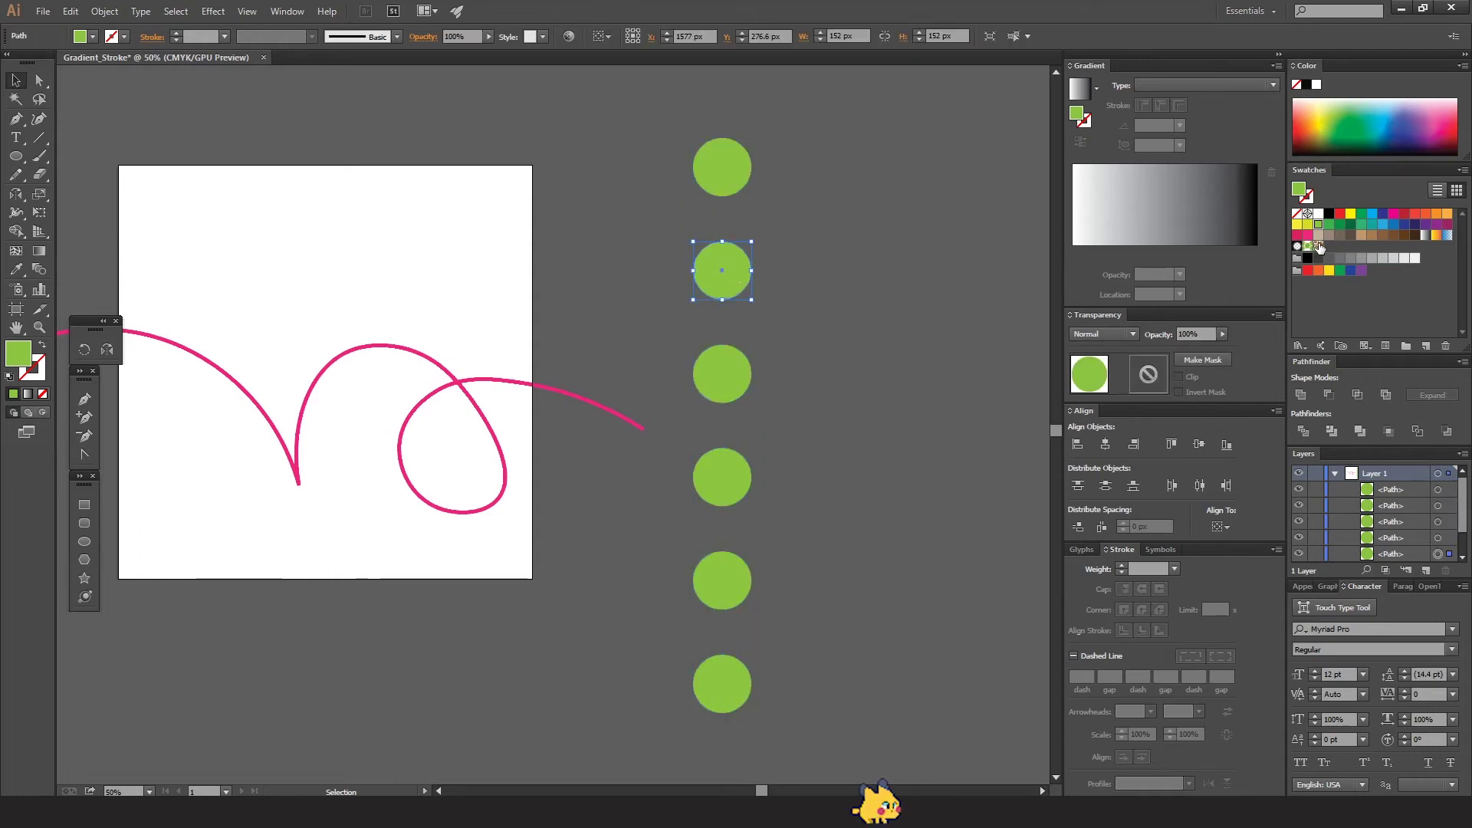
pyautogui.click(1372, 224)
pyautogui.click(718, 378)
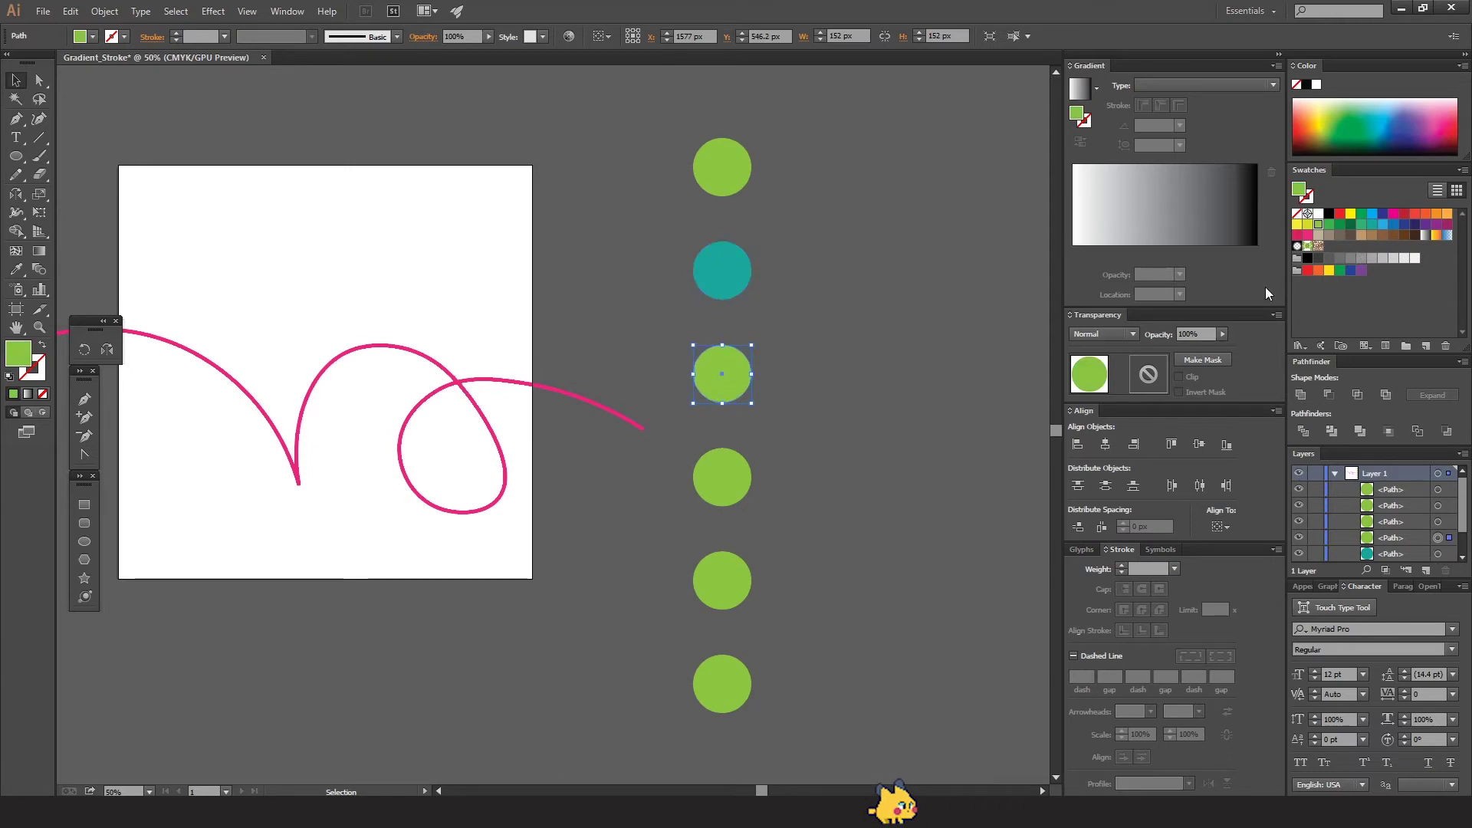
pyautogui.click(1339, 224)
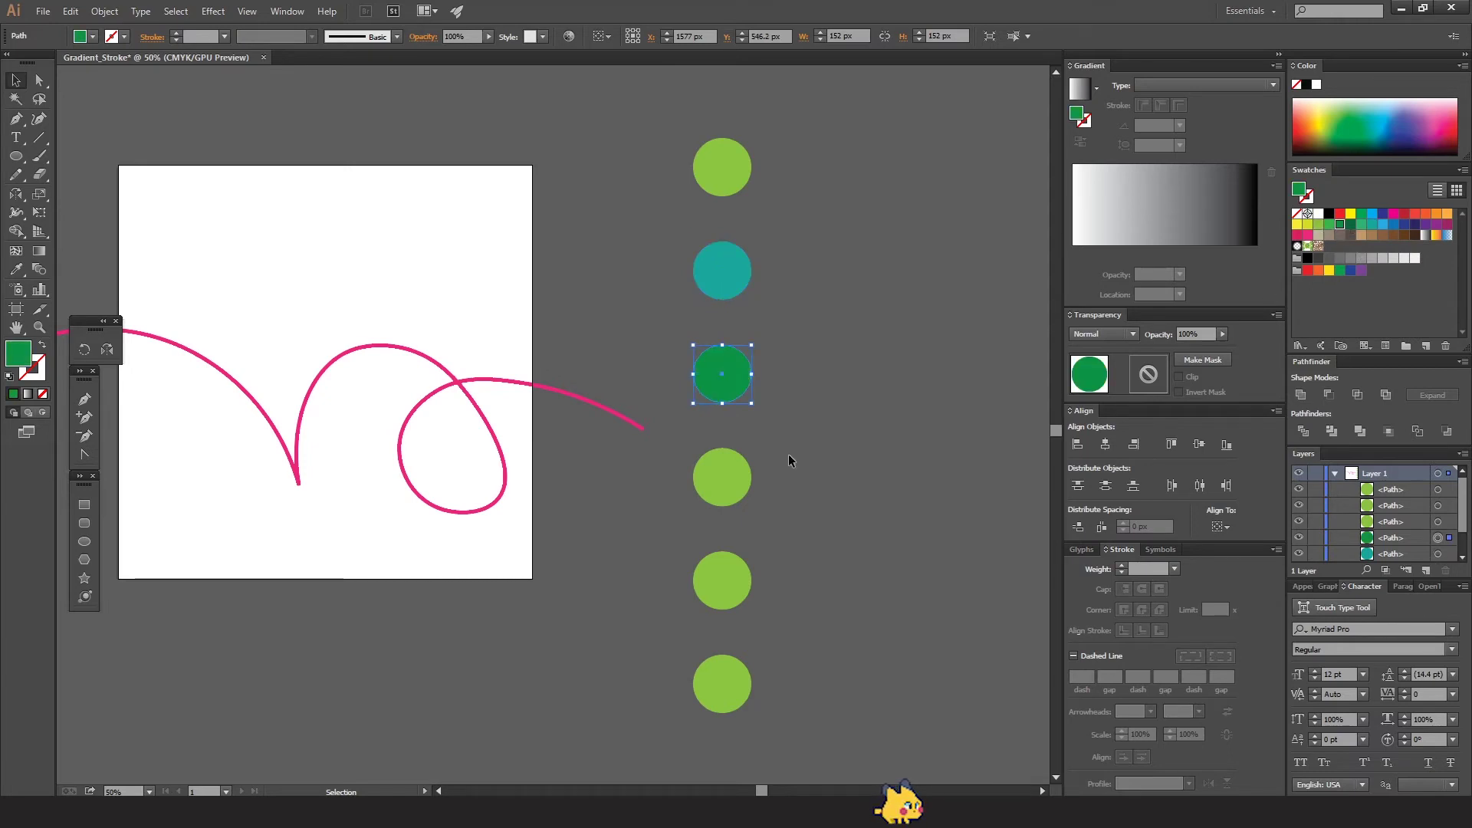
pyautogui.click(719, 476)
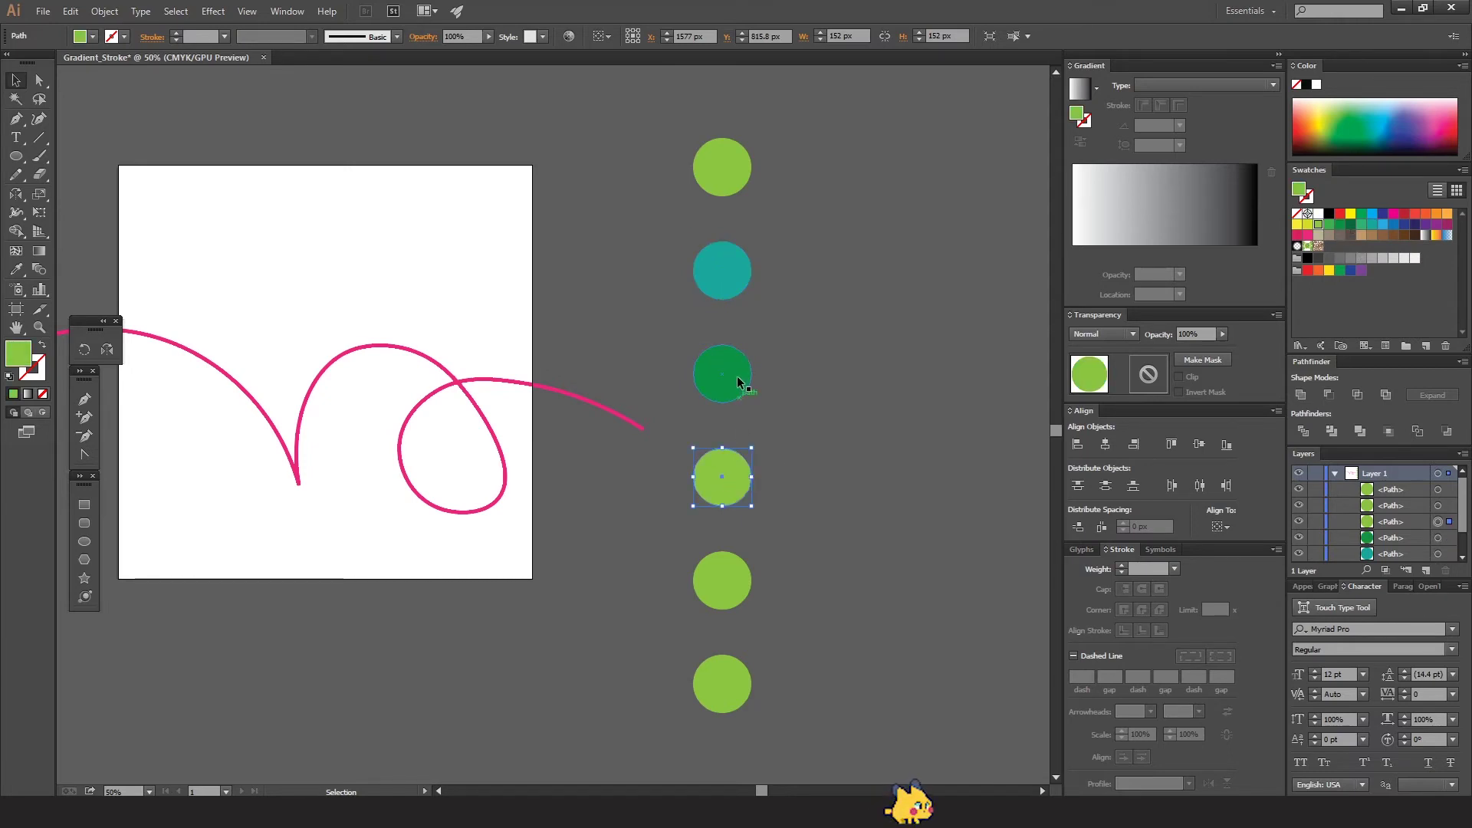
pyautogui.click(735, 282)
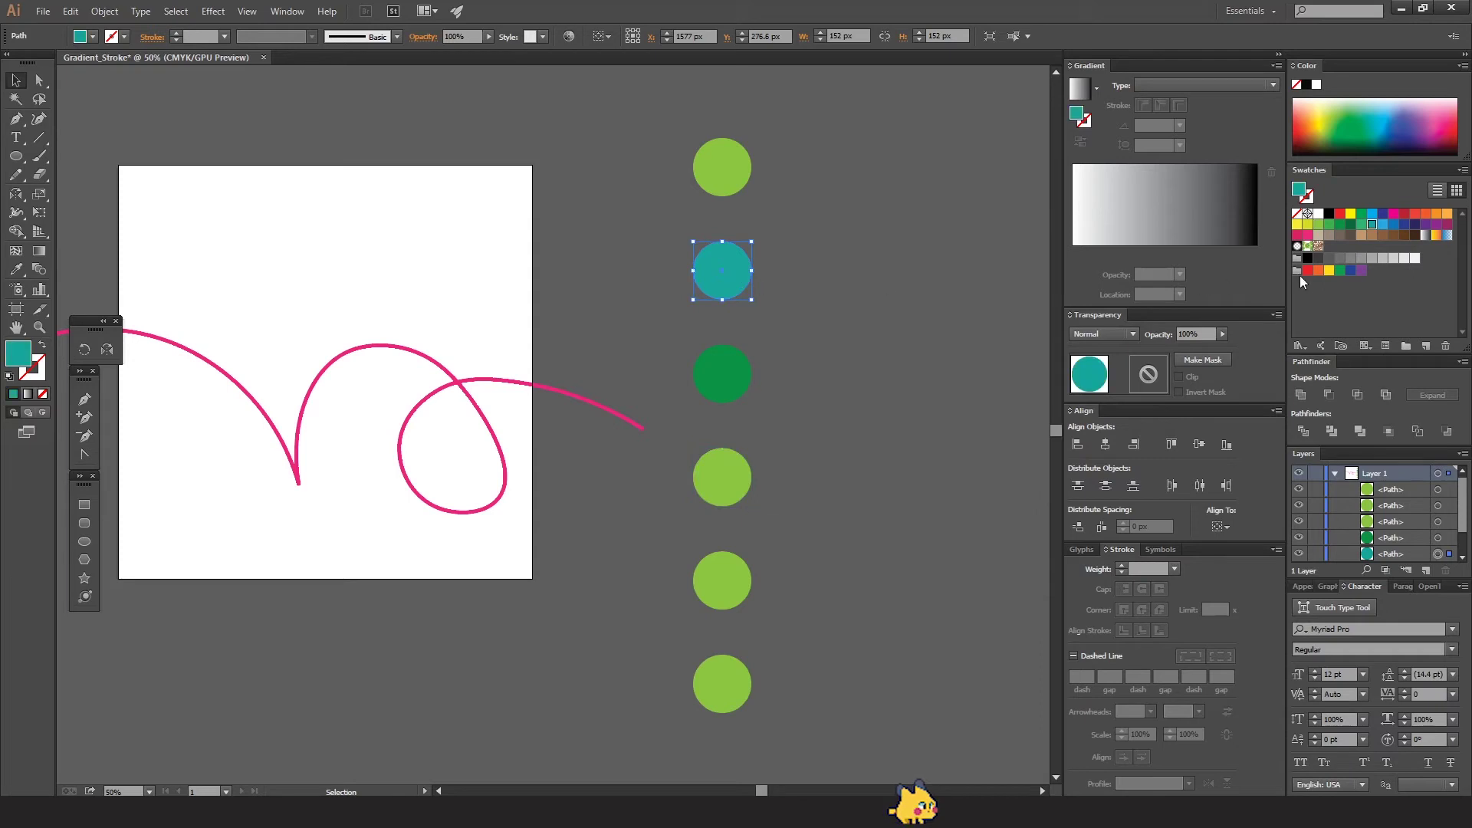
pyautogui.click(1339, 225)
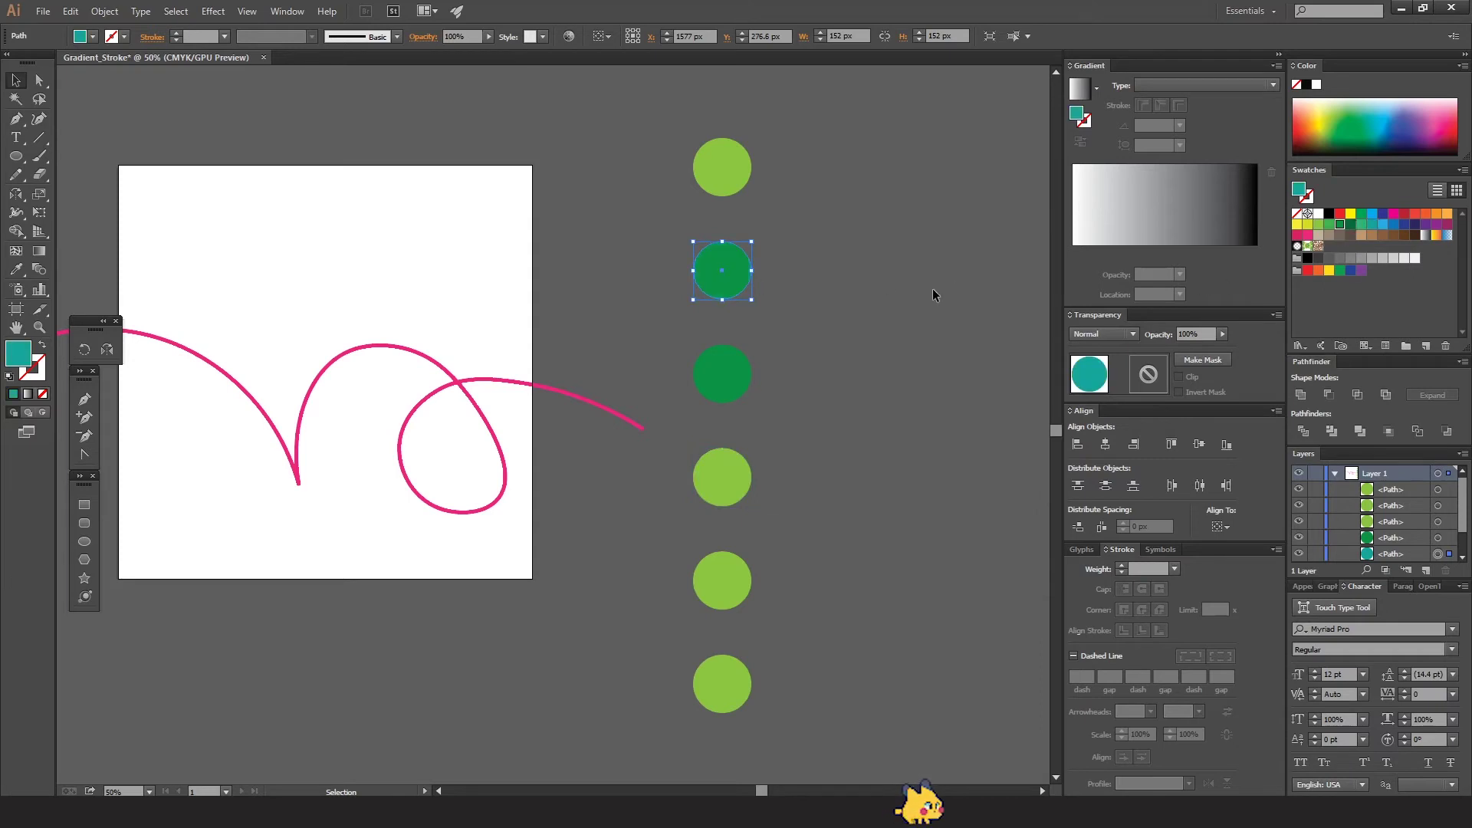
pyautogui.click(1372, 225)
# Fill the fourth, fifth and sixth circles blue, dark blue and purple
pyautogui.click(703, 473)
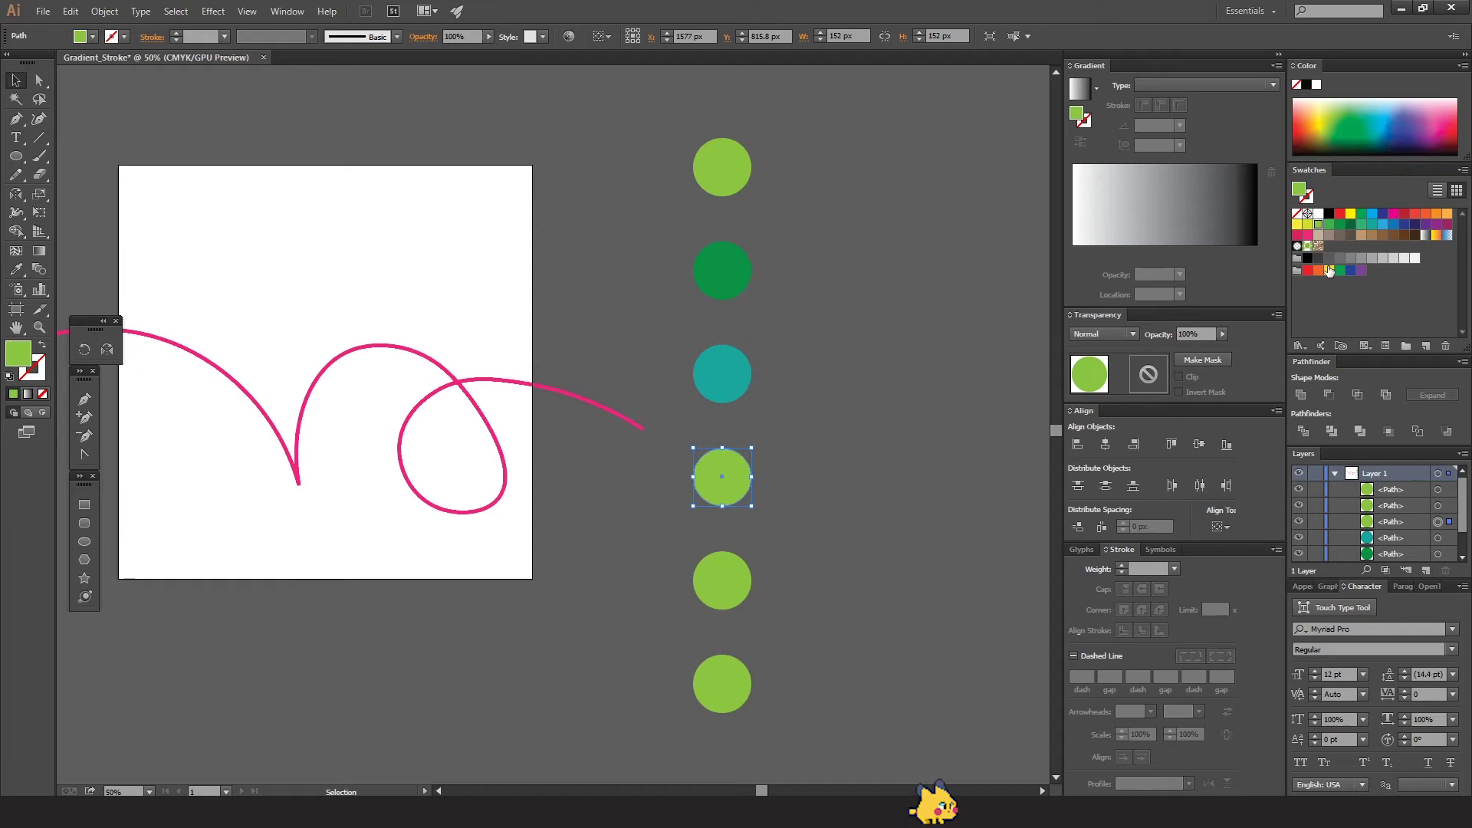
pyautogui.click(1393, 224)
pyautogui.click(720, 580)
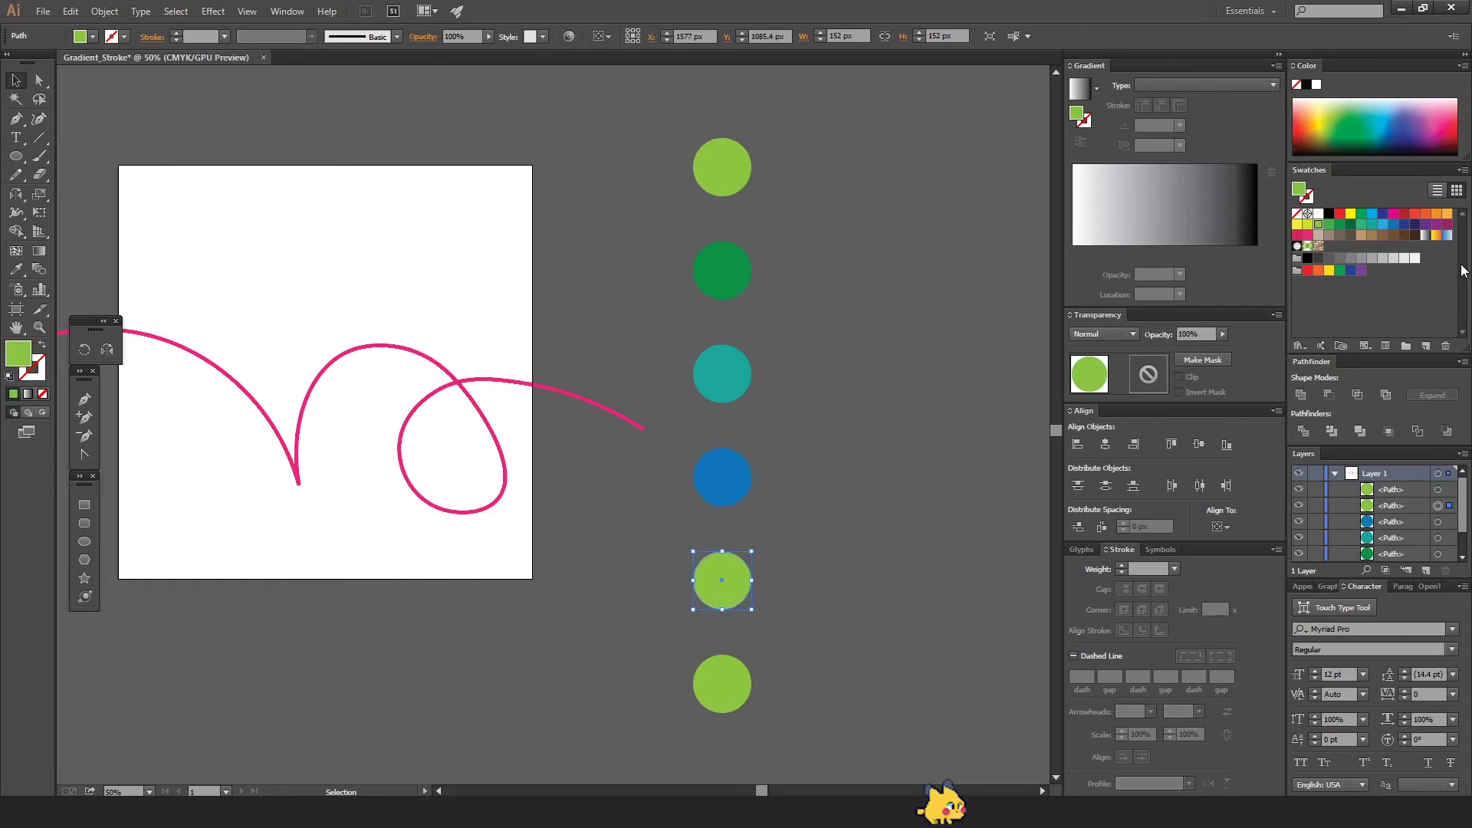
pyautogui.click(1404, 225)
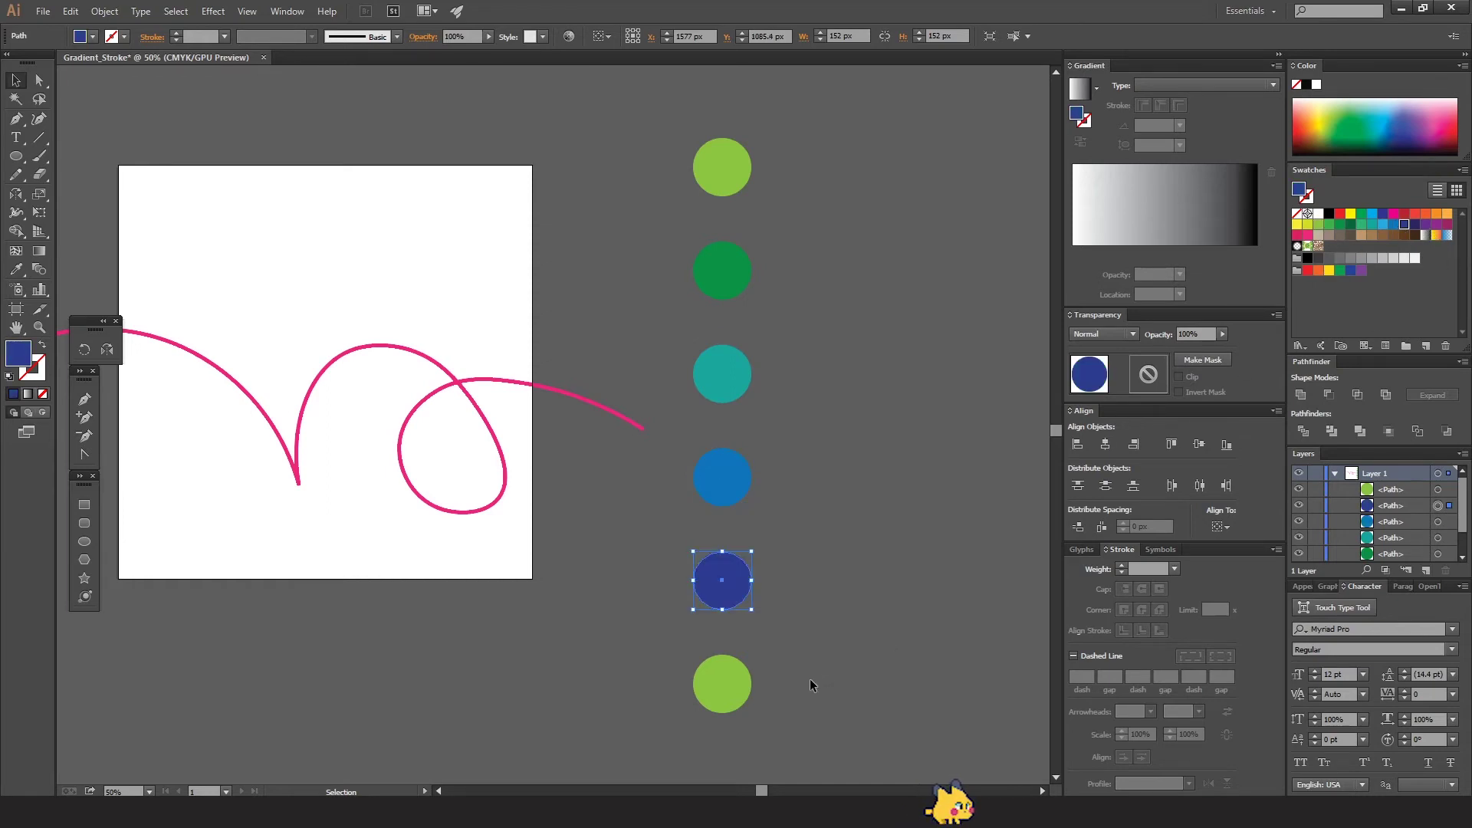
pyautogui.click(720, 687)
pyautogui.click(1437, 225)
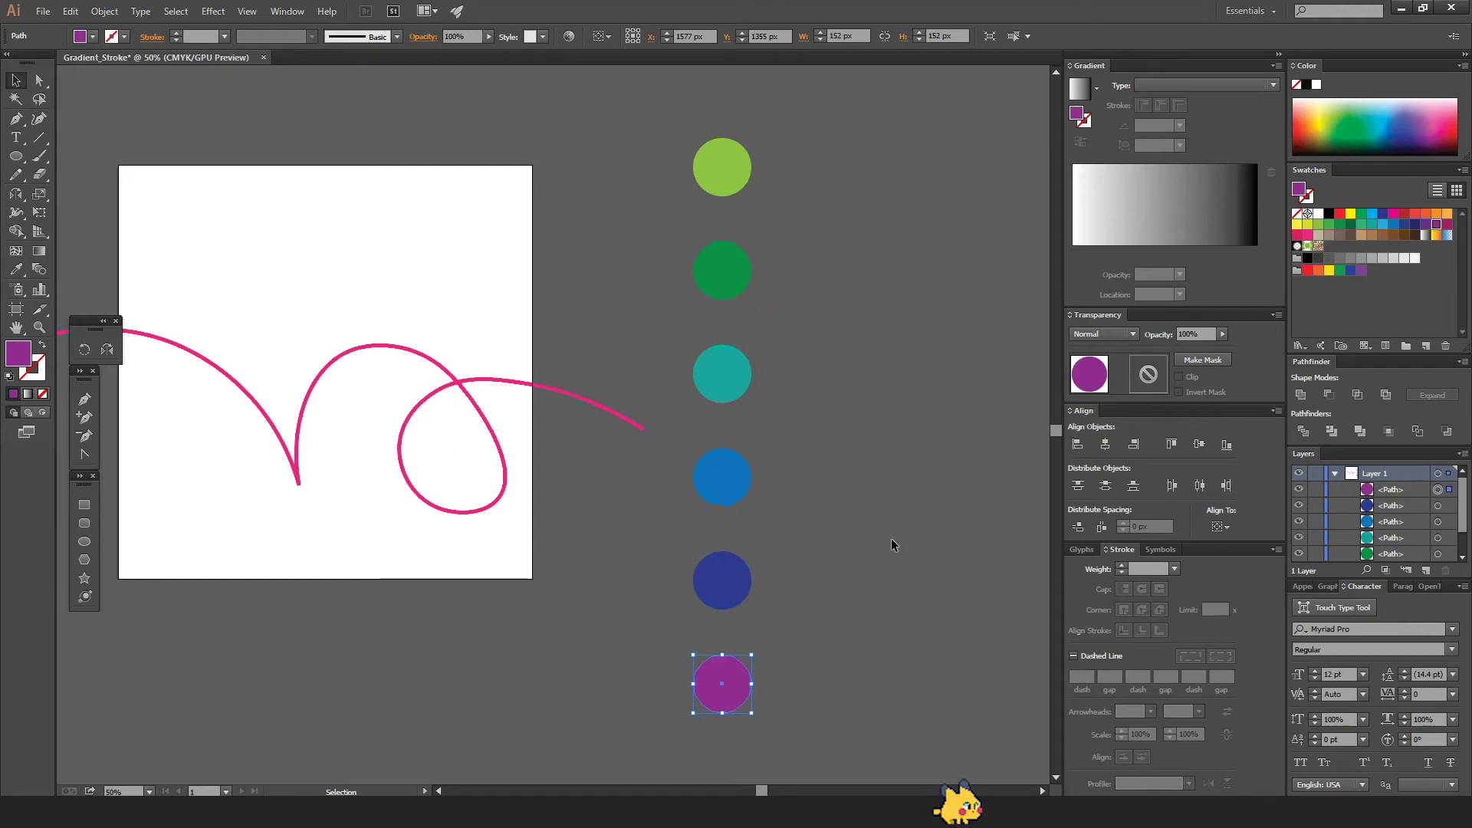
pyautogui.click(848, 542)
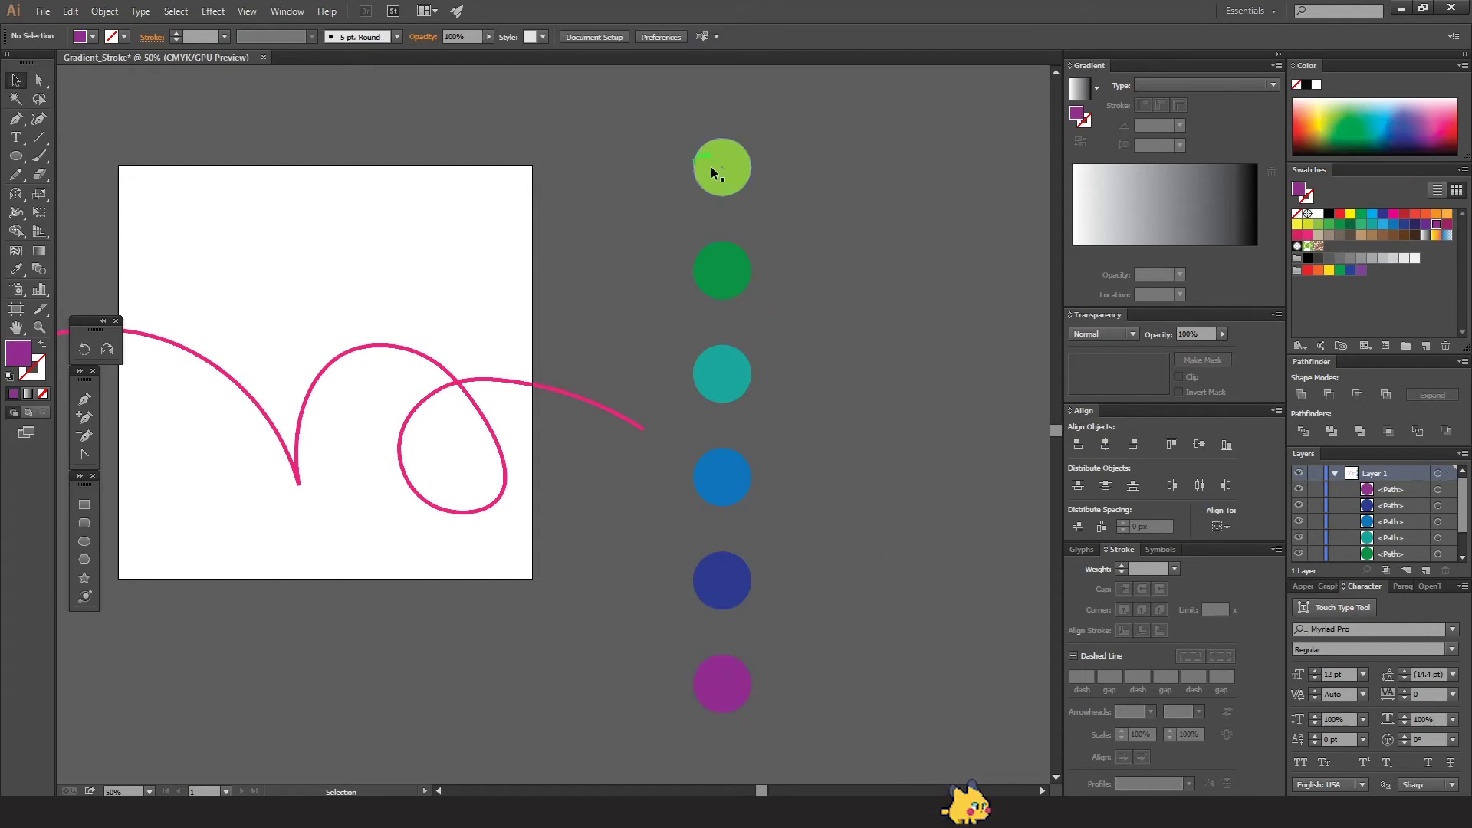
# Nudge the whole circle column slightly to the right
pyautogui.hotkey('ctrl', 'a')
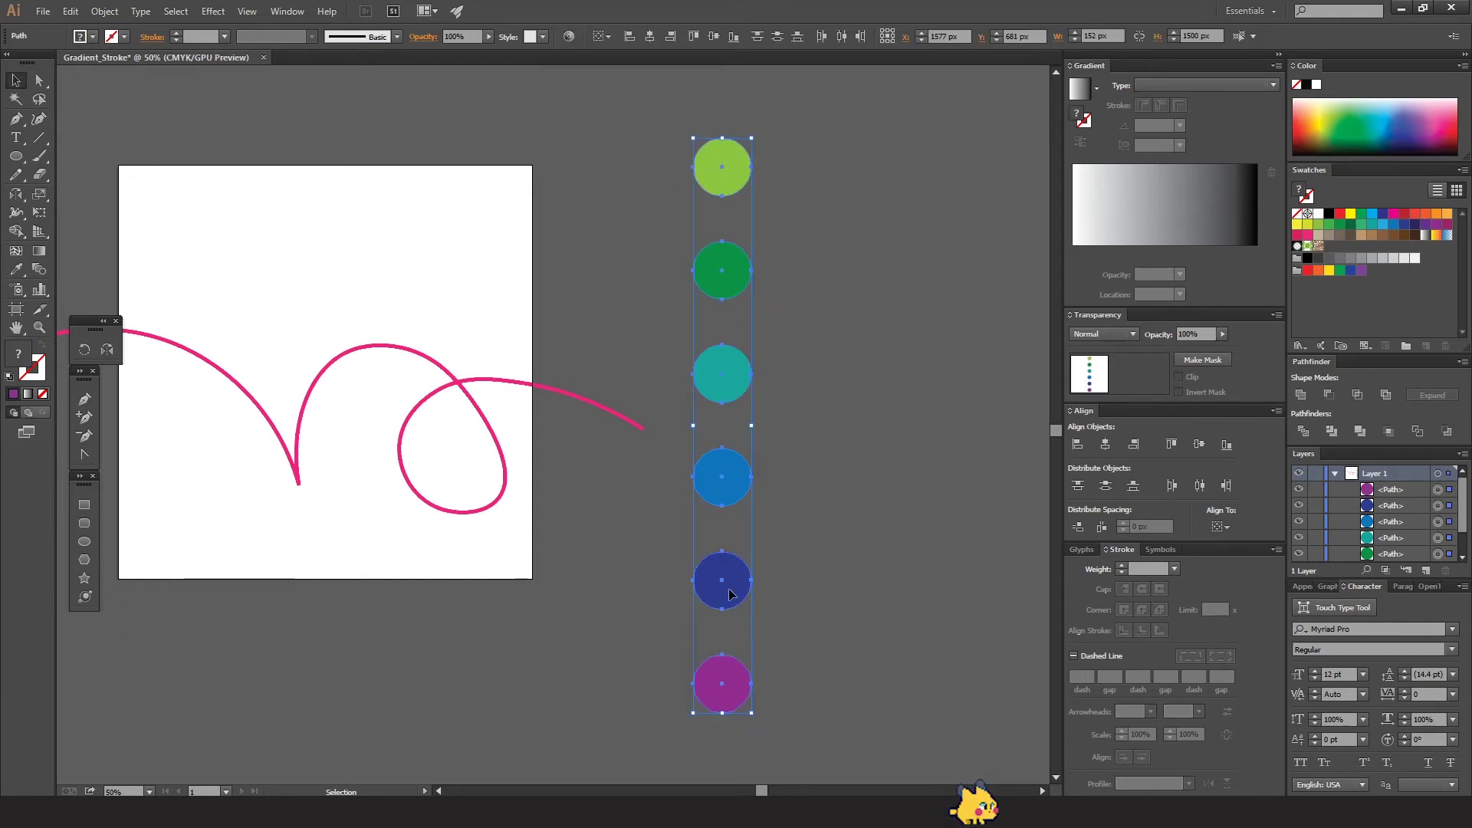
pyautogui.moveTo(753, 586); pyautogui.dragTo(778, 586)
pyautogui.click(865, 509)
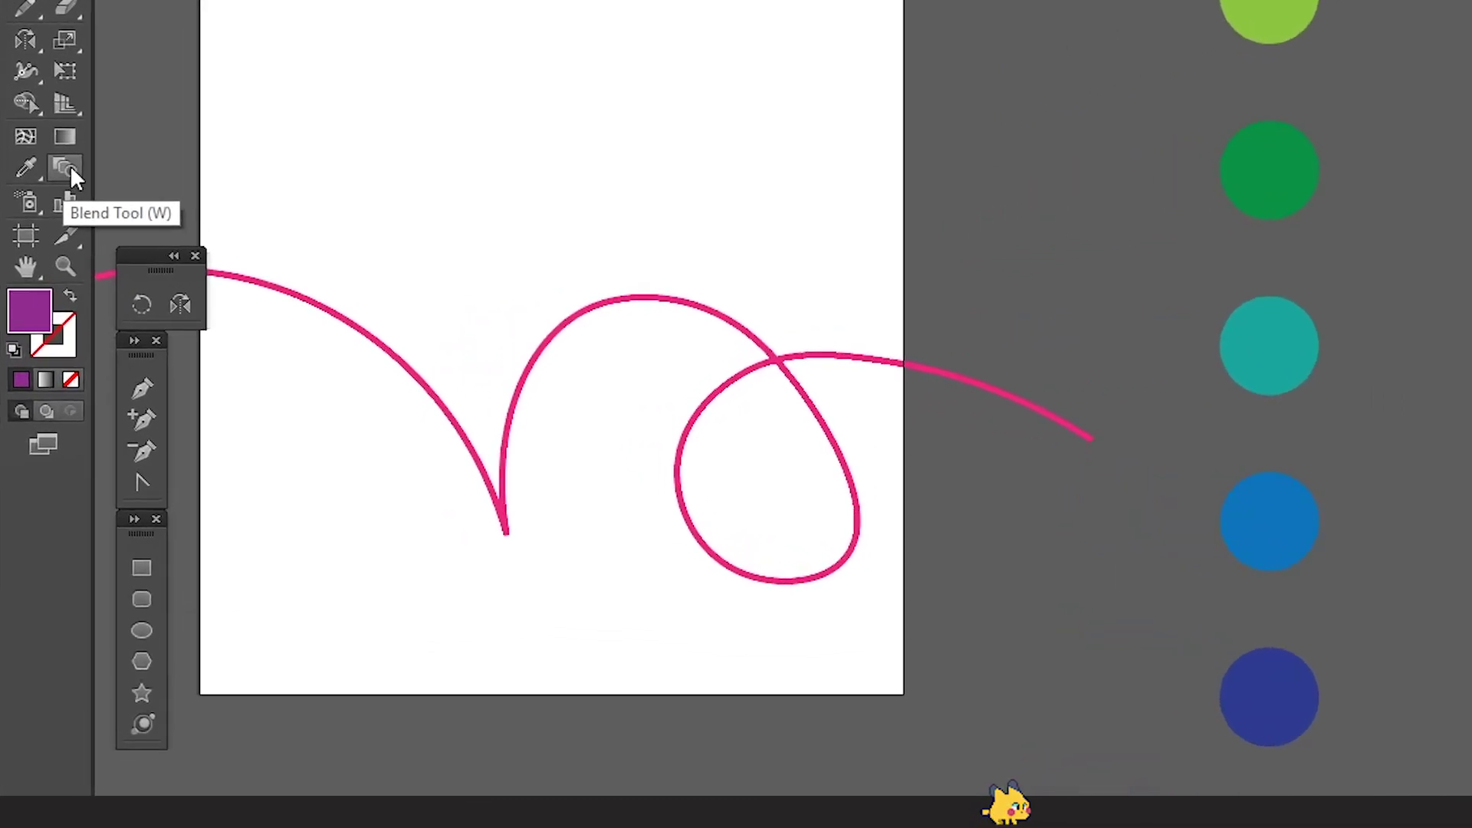
# Blend the six circles top to bottom with the Blend tool, from green to purple
pyautogui.press('w')
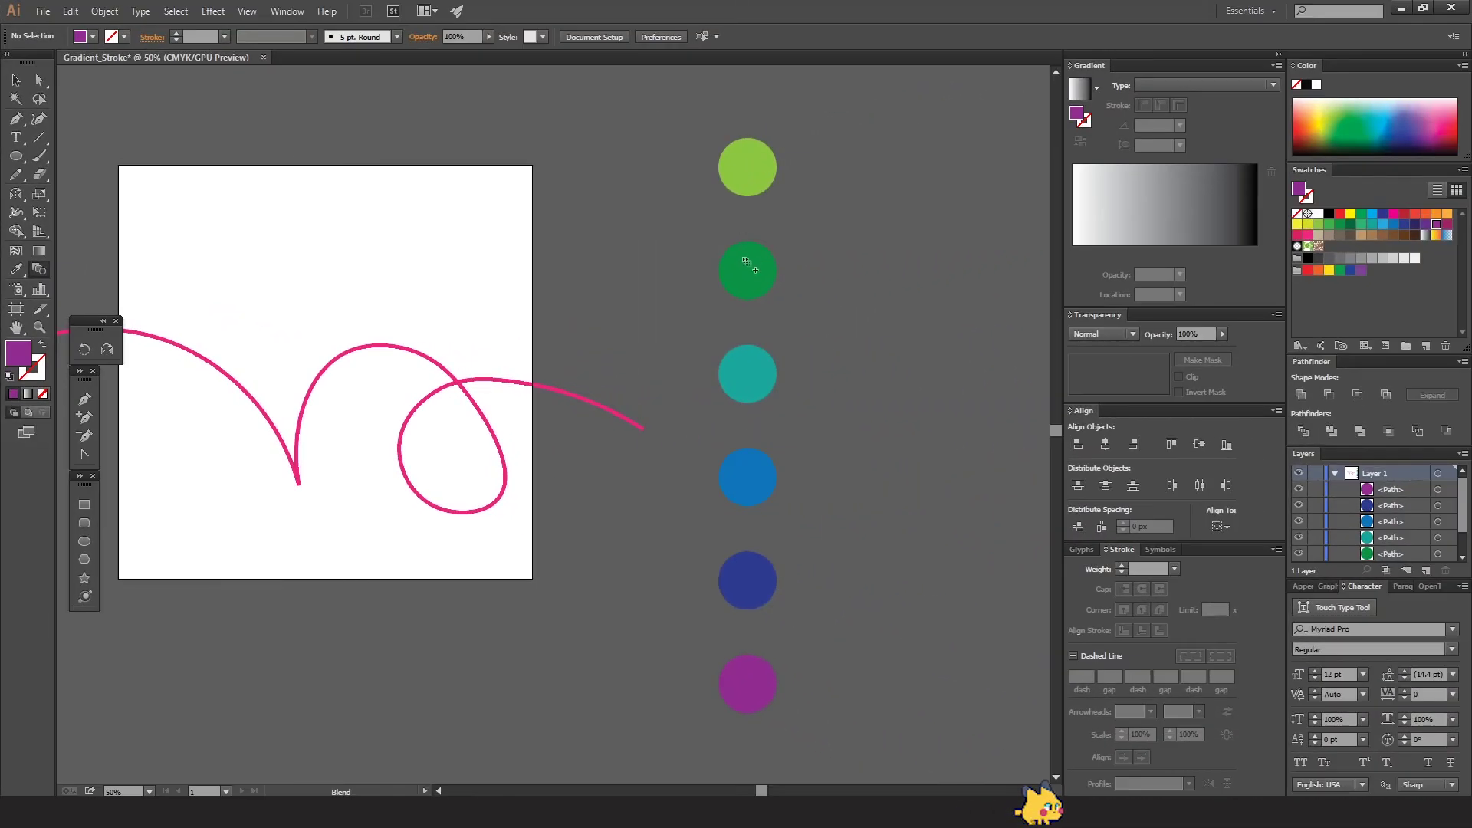
pyautogui.click(745, 264)
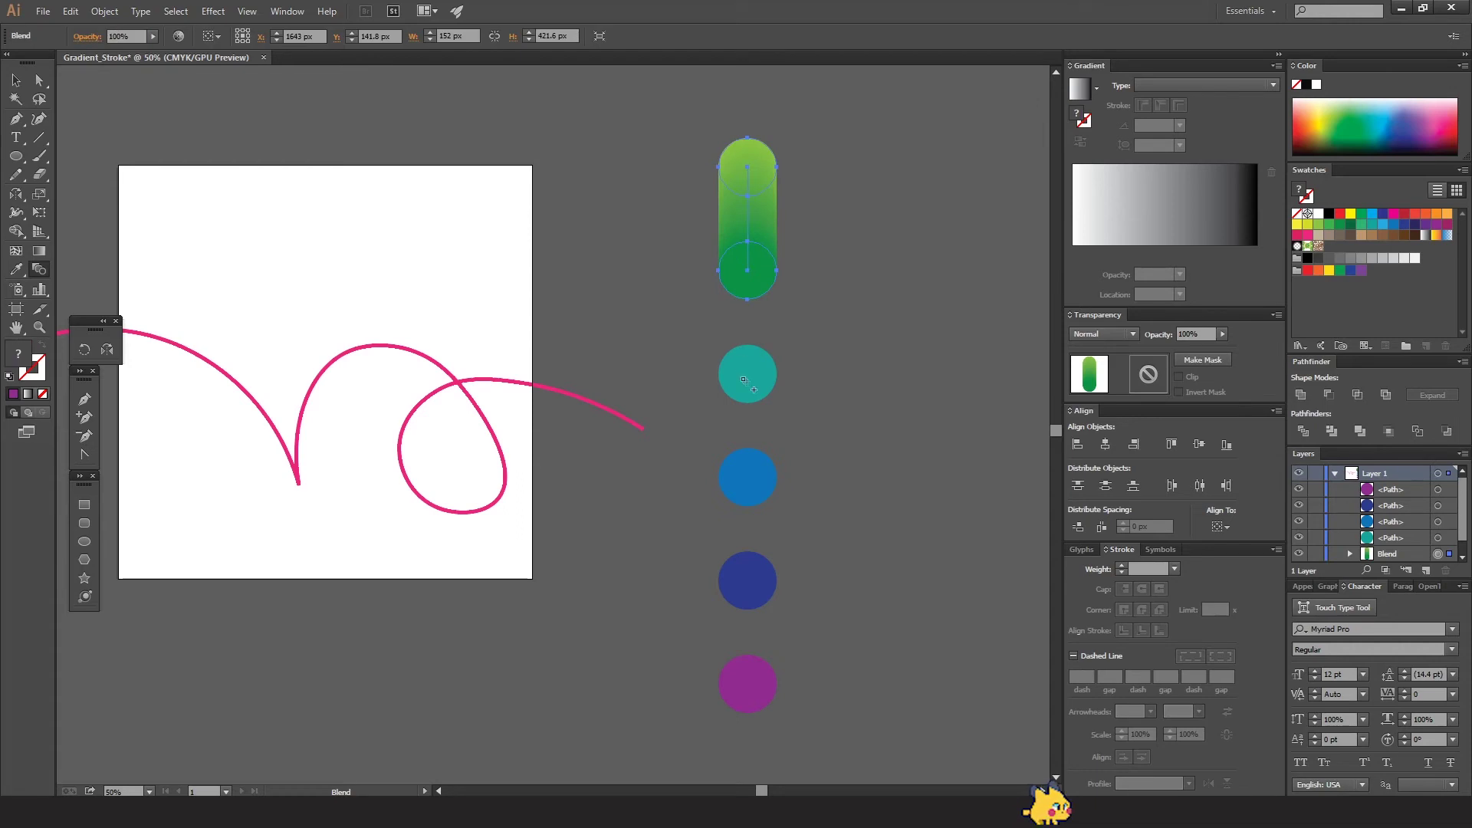
pyautogui.click(743, 378)
pyautogui.click(744, 479)
pyautogui.click(745, 588)
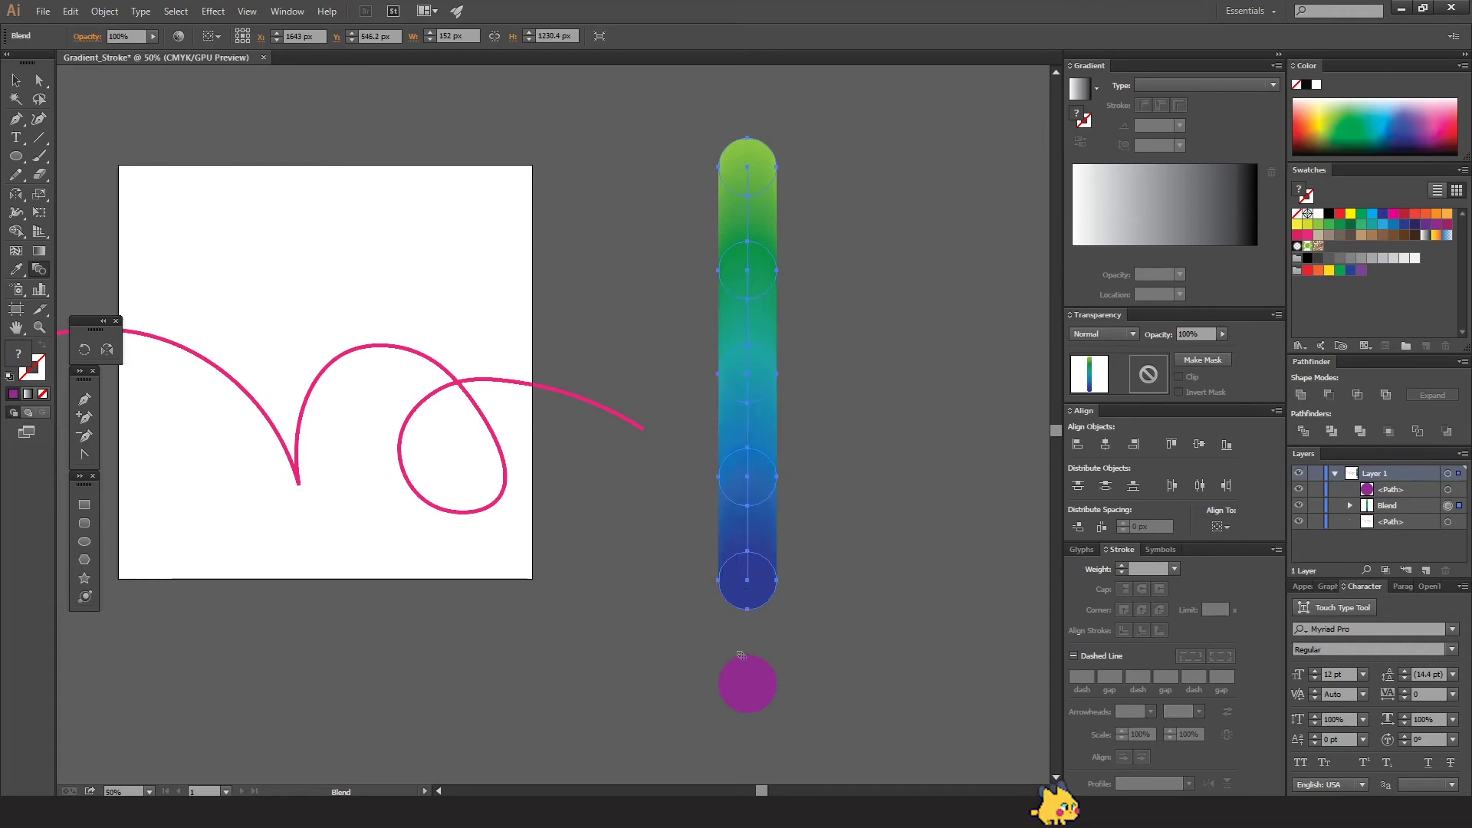
pyautogui.click(743, 681)
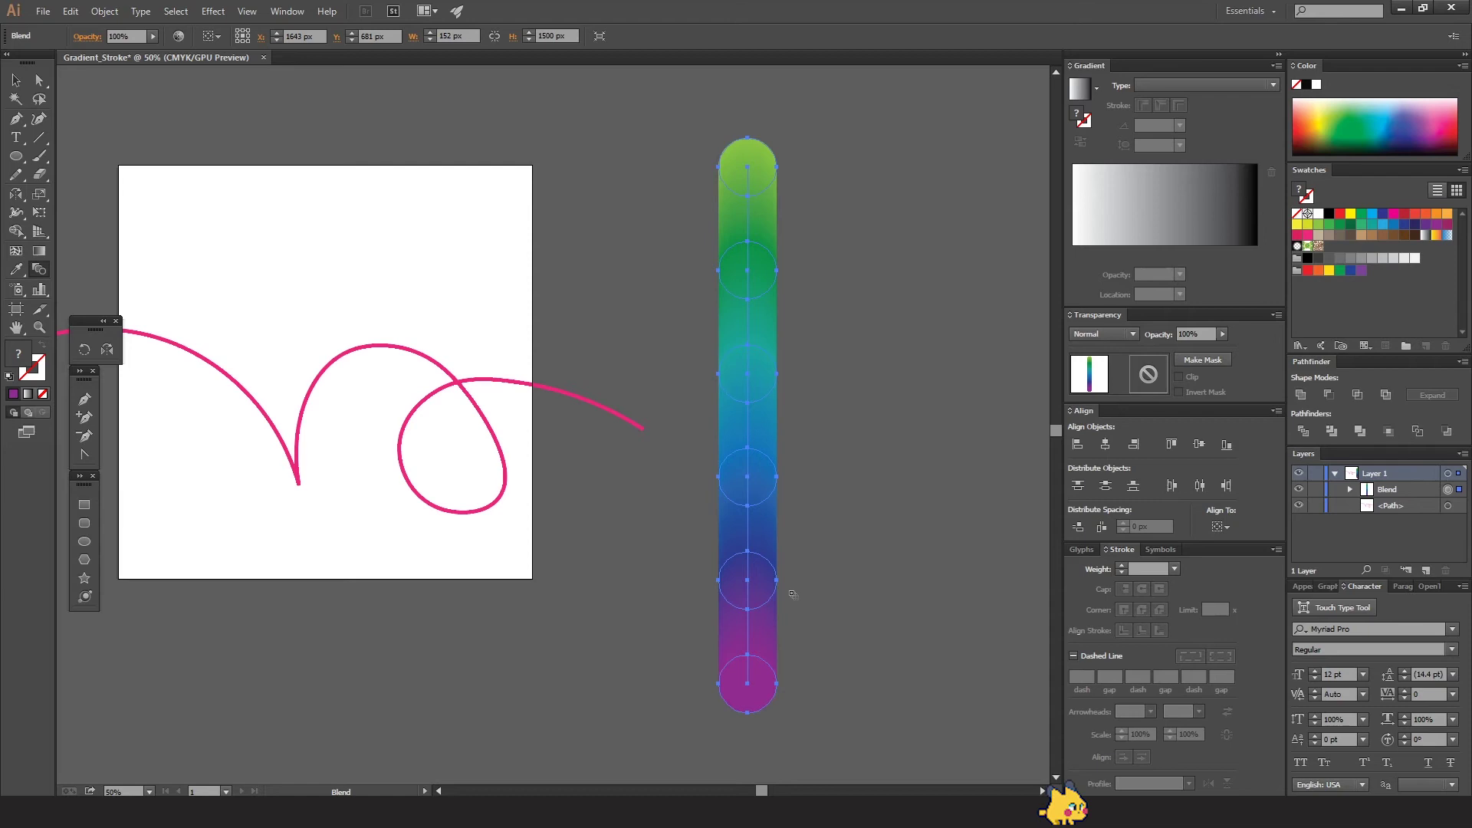
pyautogui.press('a')
pyautogui.click(818, 610)
# Try bending the blend's purple end, then undo the move
pyautogui.moveTo(756, 691); pyautogui.dragTo(851, 672)
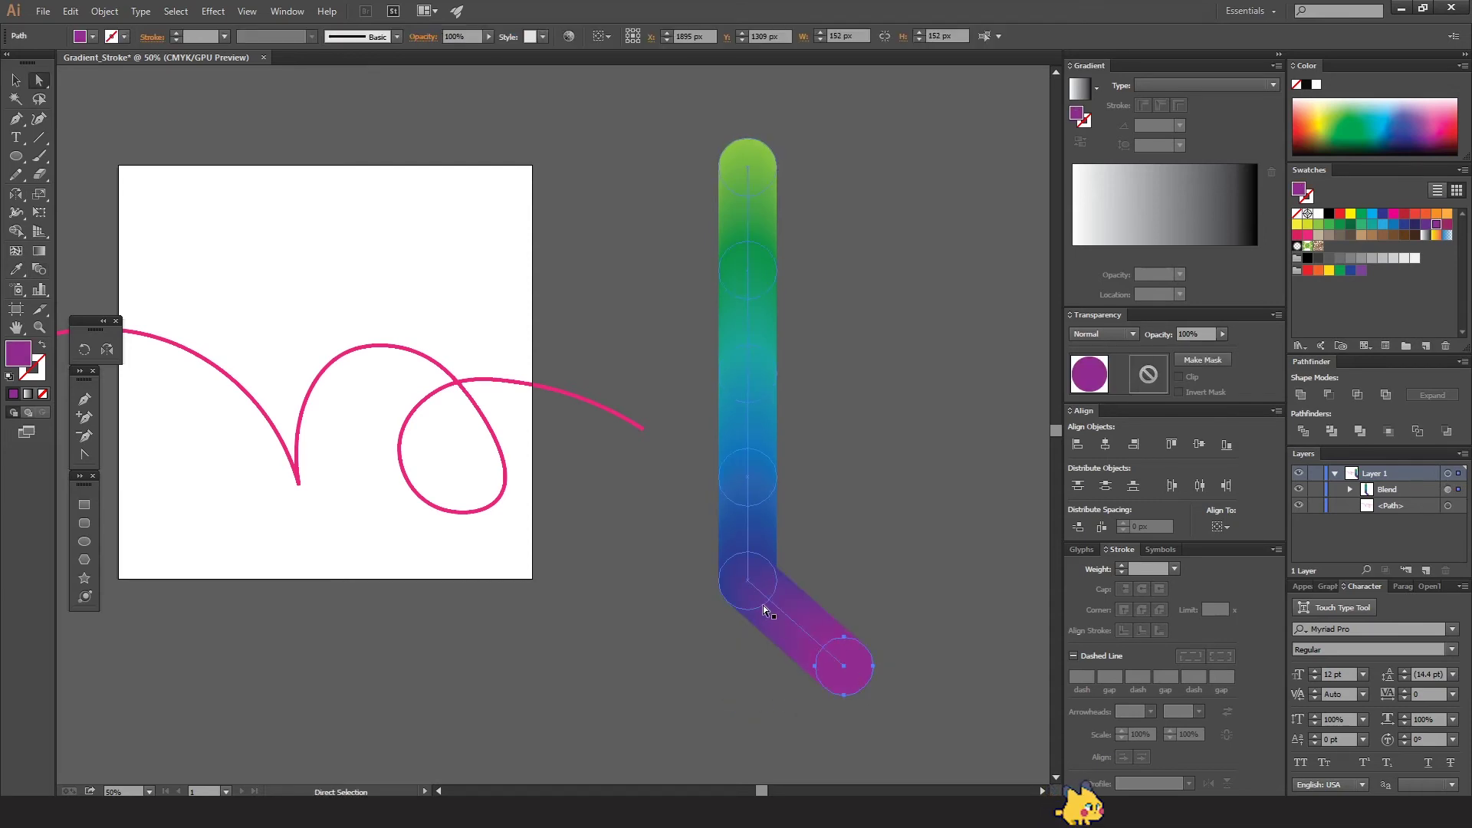
pyautogui.press('v')
pyautogui.hotkey('ctrl', 'z')
# Replace the blend's spine with the pink looping path via Object > Blend > Replace Spine
pyautogui.click(761, 188)
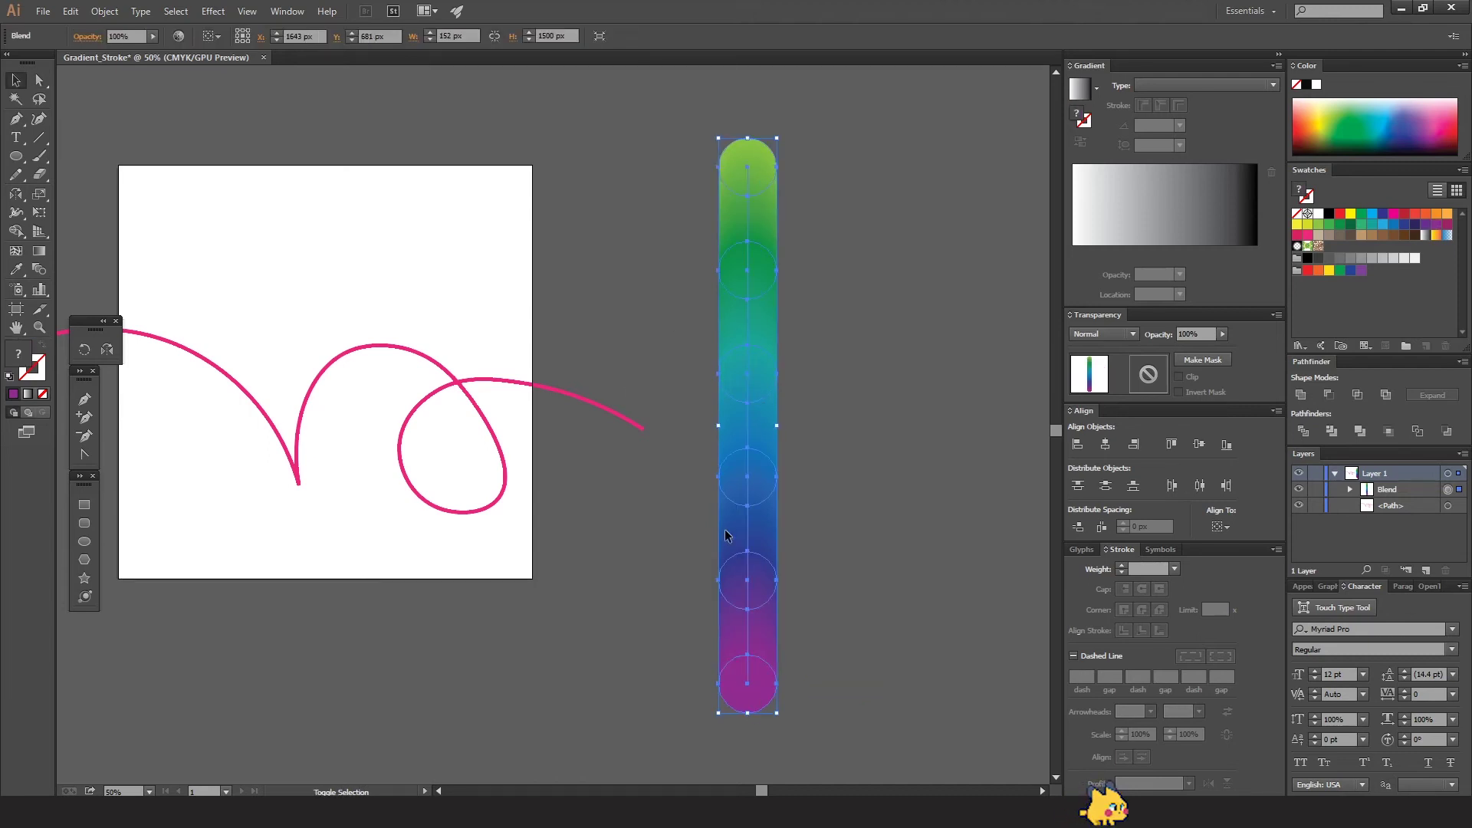
pyautogui.keyDown('shift'); pyautogui.click(591, 402); pyautogui.keyUp('shift')
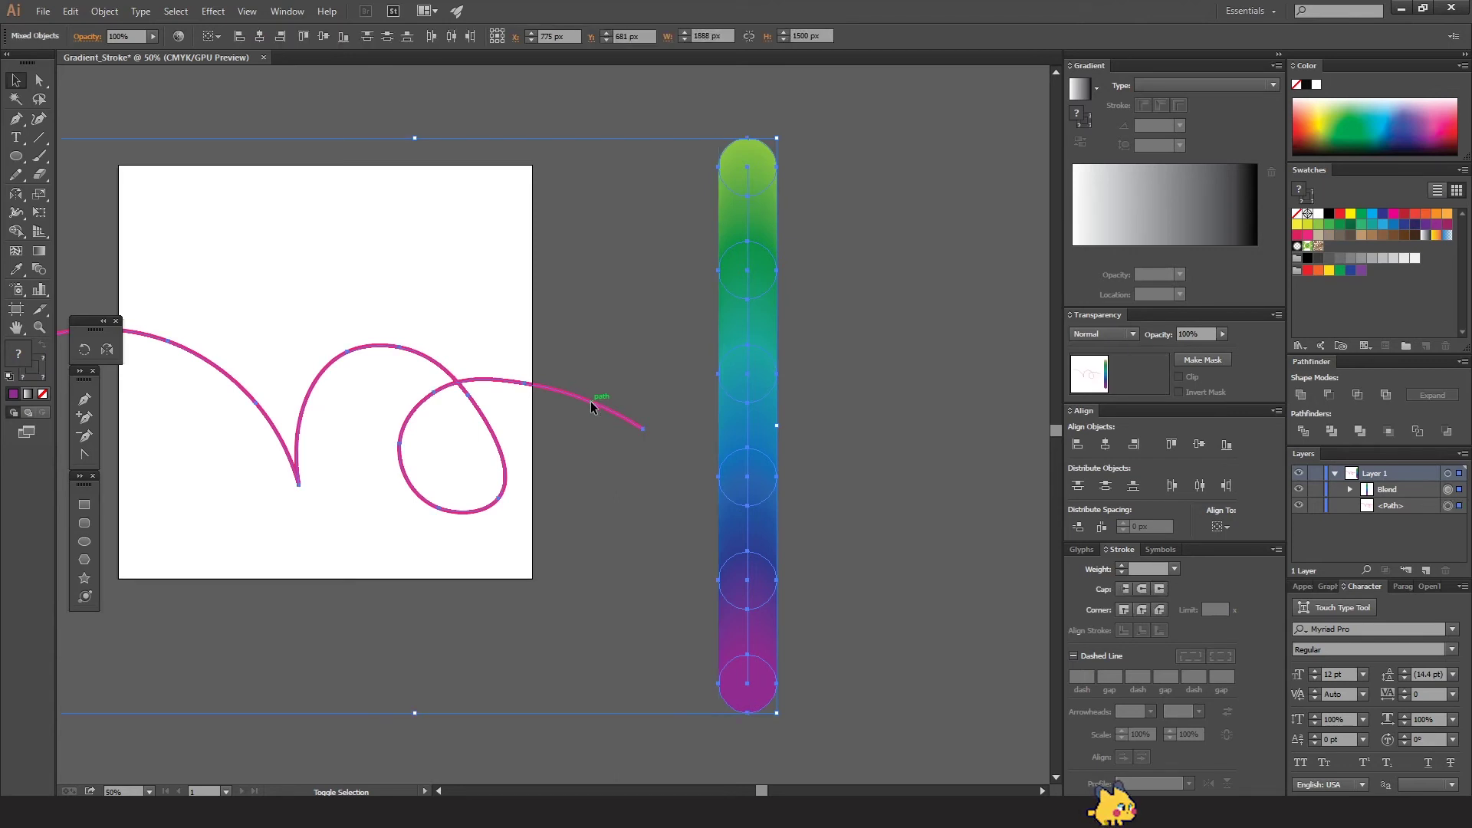
pyautogui.click(100, 12)
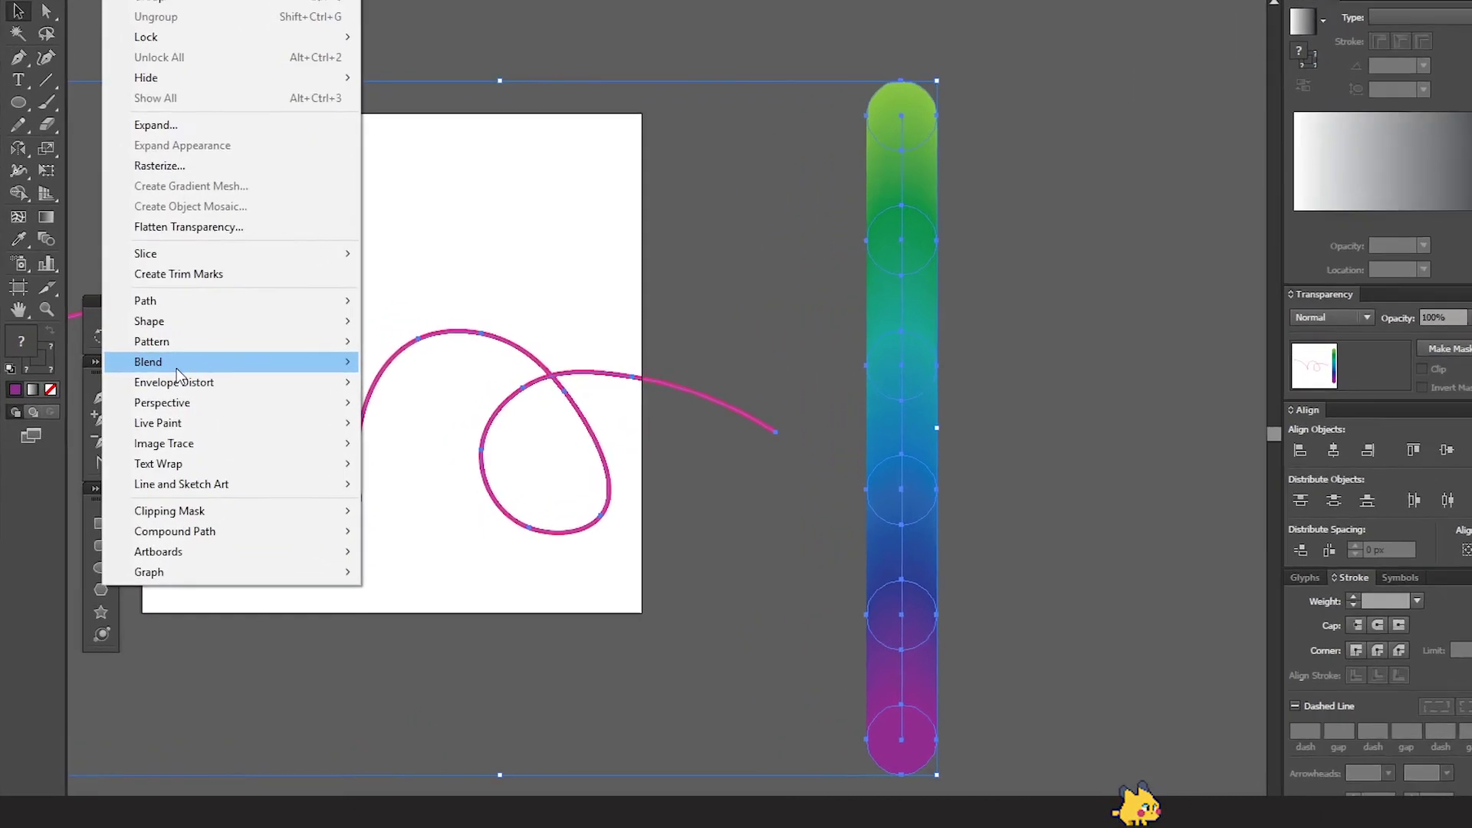
pyautogui.moveTo(222, 370)
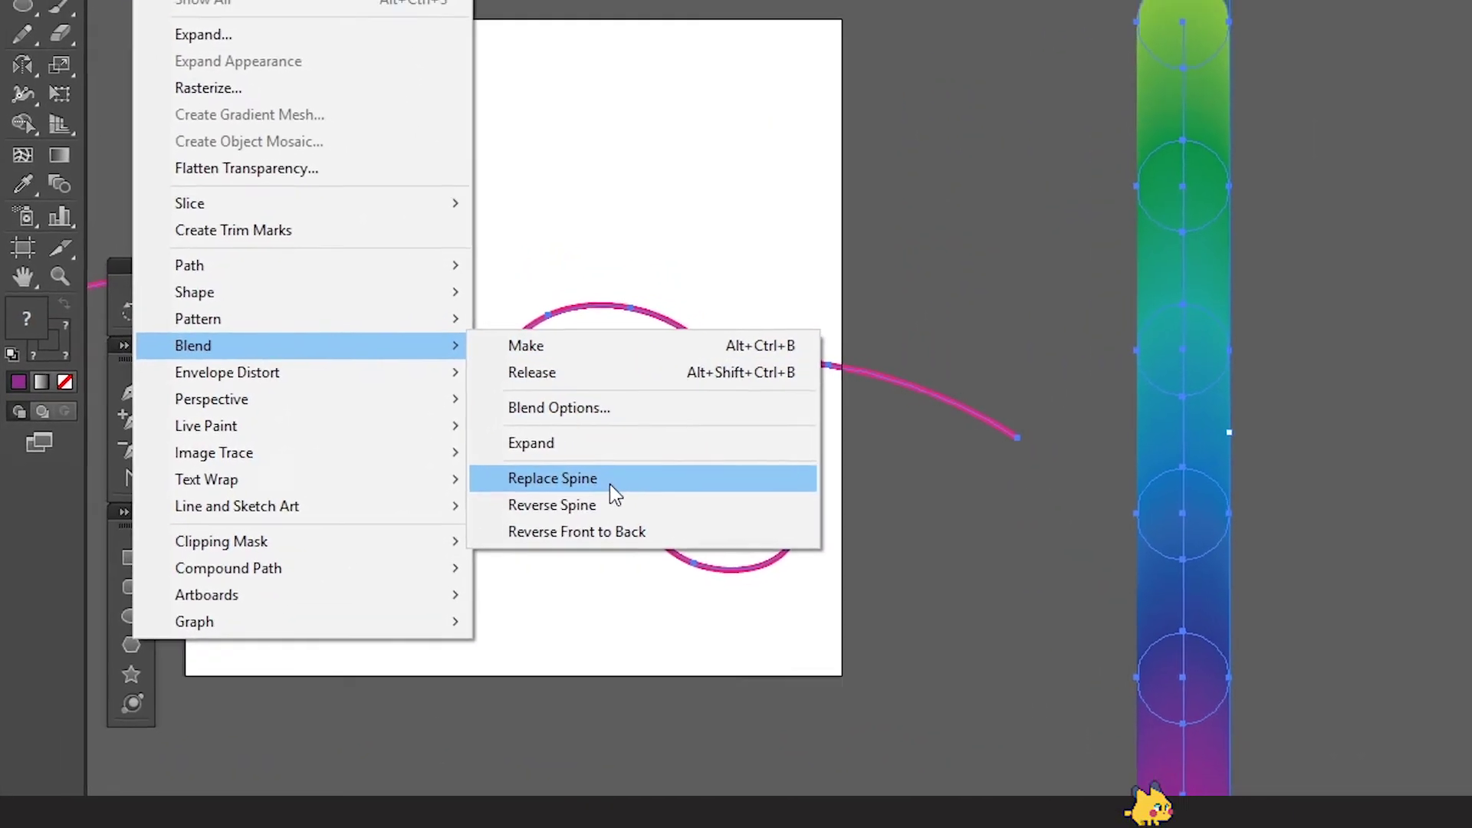
pyautogui.click(553, 477)
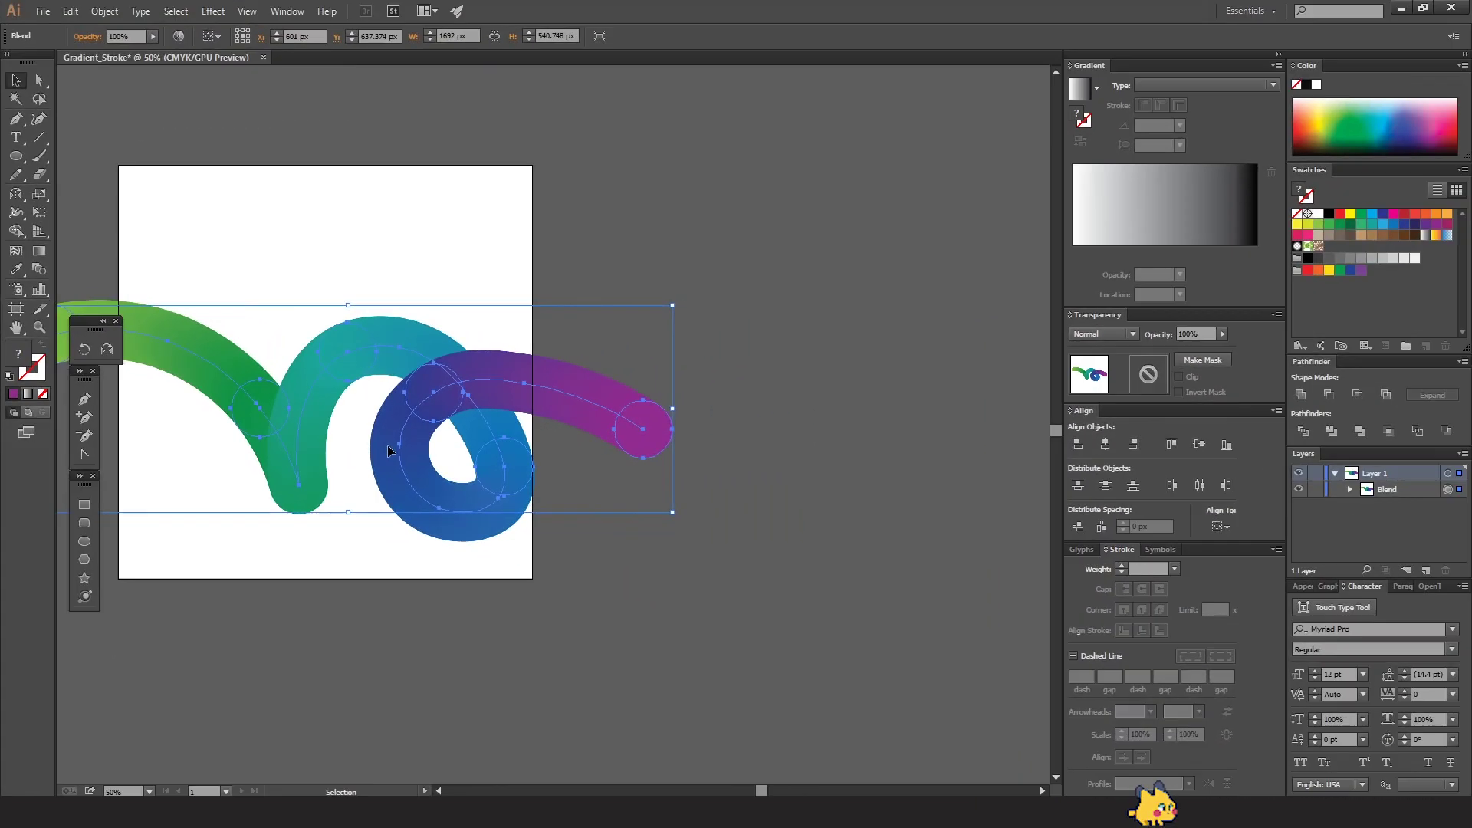
pyautogui.moveTo(388, 445); pyautogui.dragTo(666, 432)
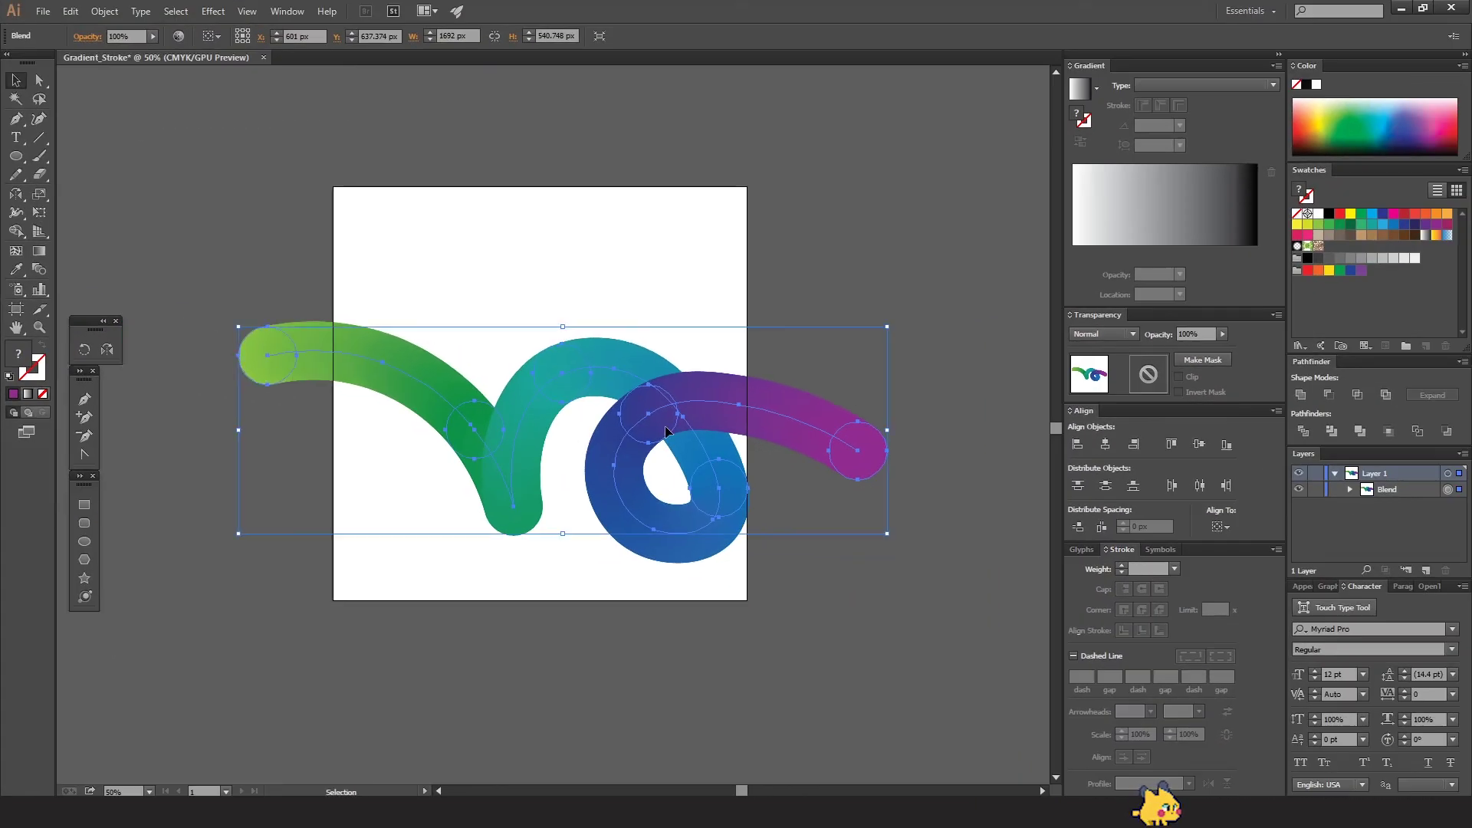
pyautogui.click(802, 385)
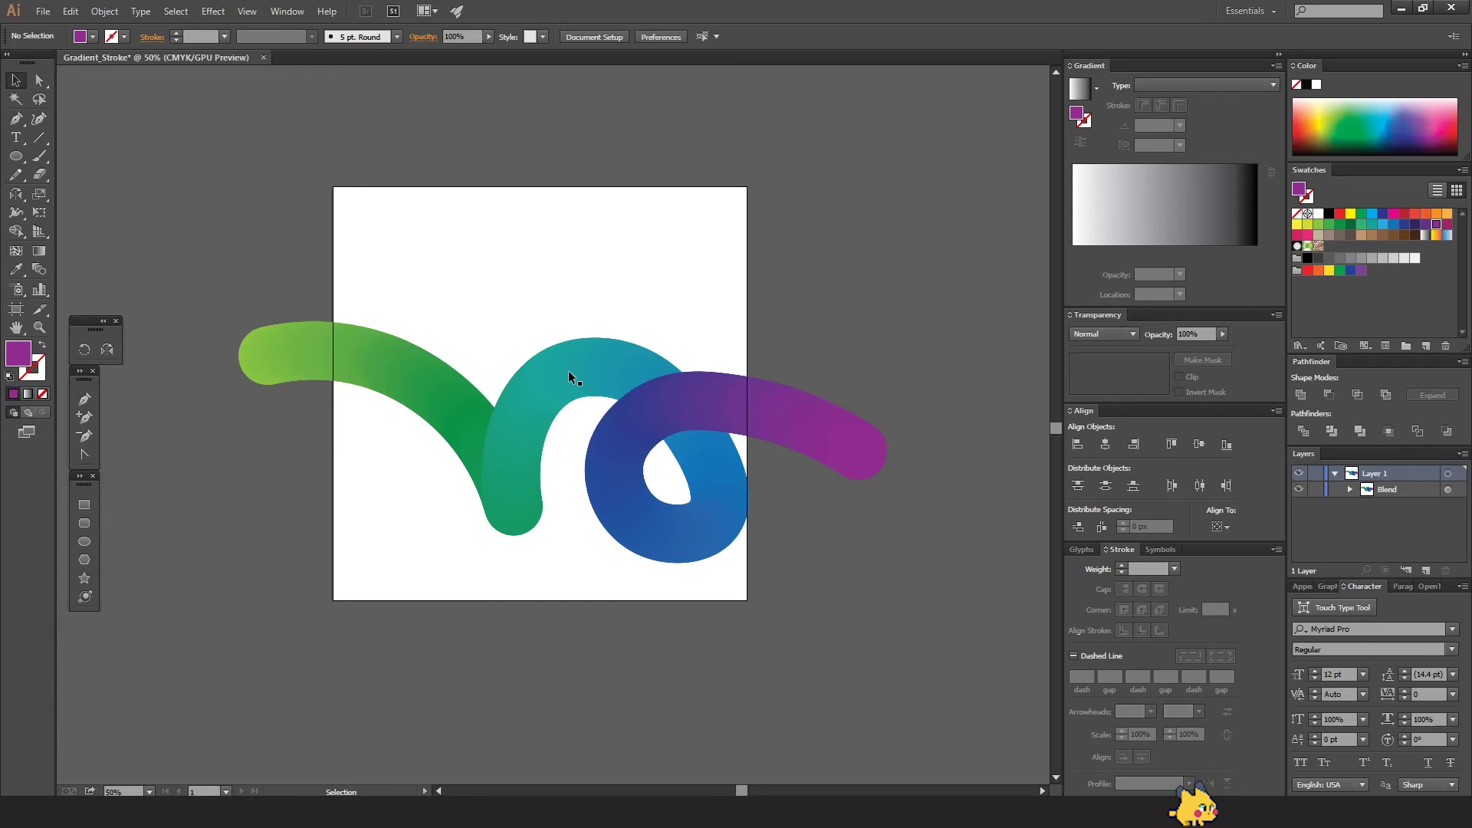
# Apply Object > Blend > Reverse Spine so the gradient runs purple-left to green-right
pyautogui.click(609, 387)
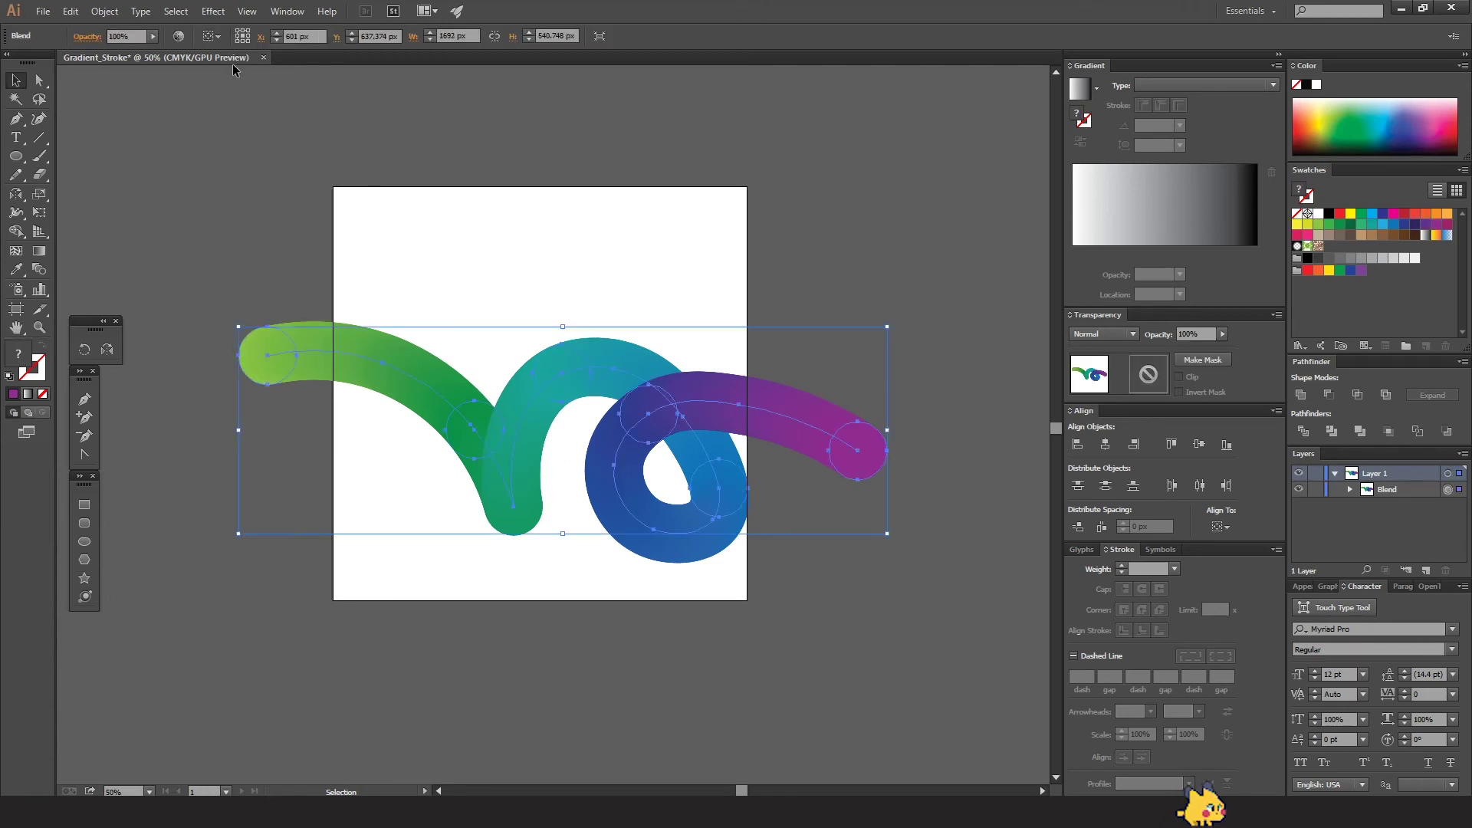
pyautogui.click(103, 12)
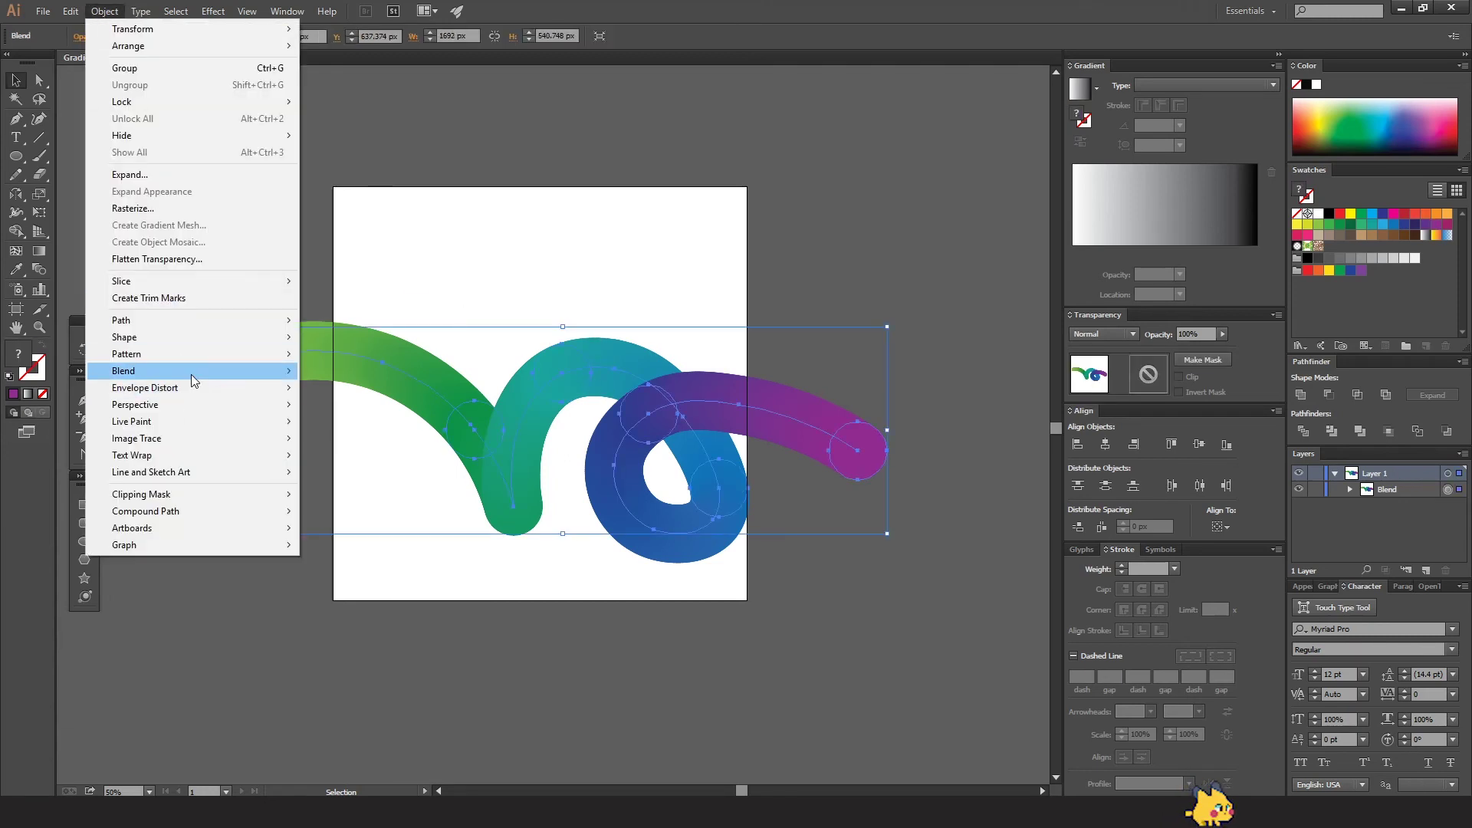
pyautogui.moveTo(191, 374)
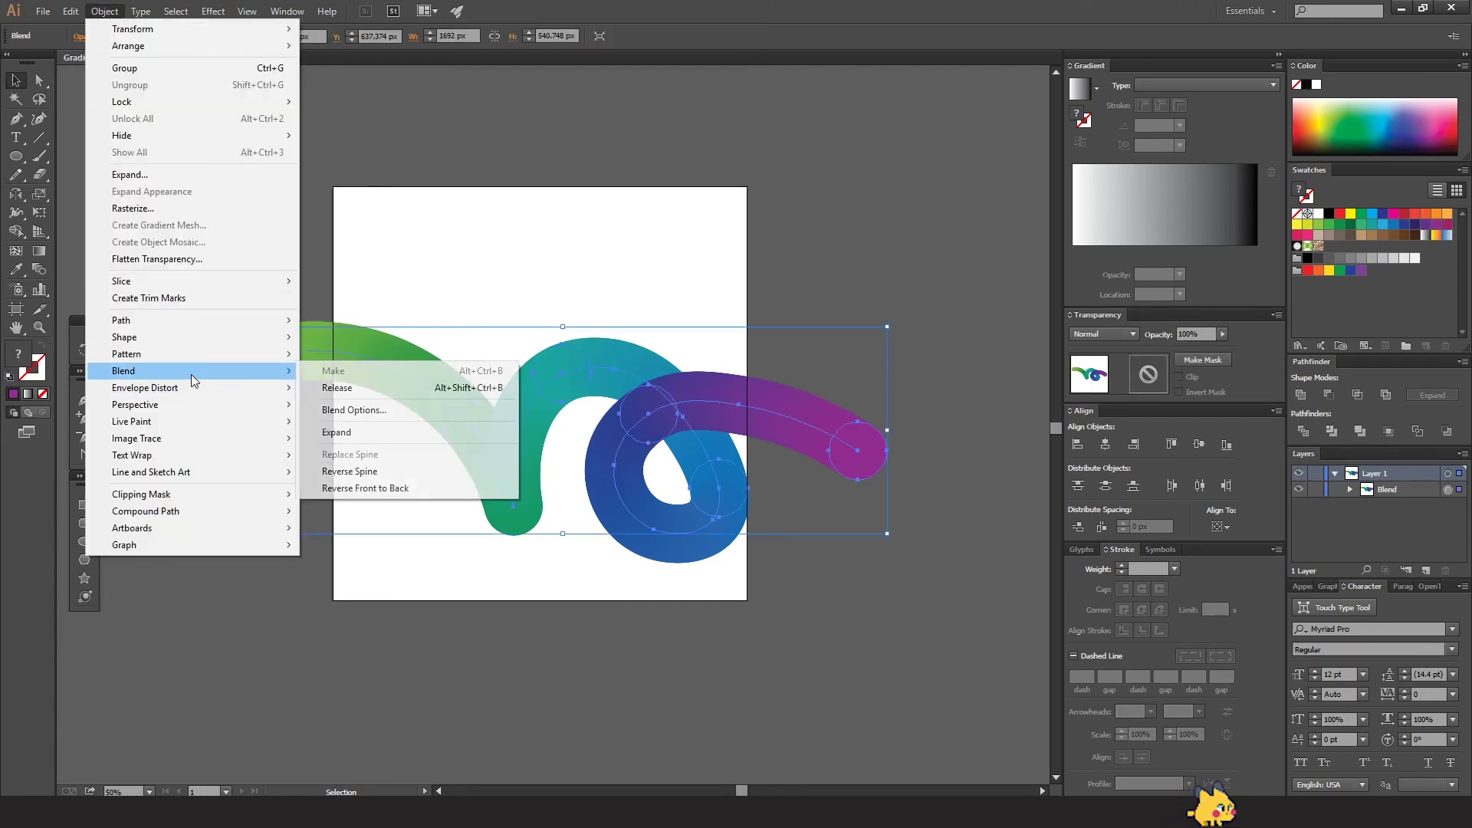
pyautogui.click(381, 472)
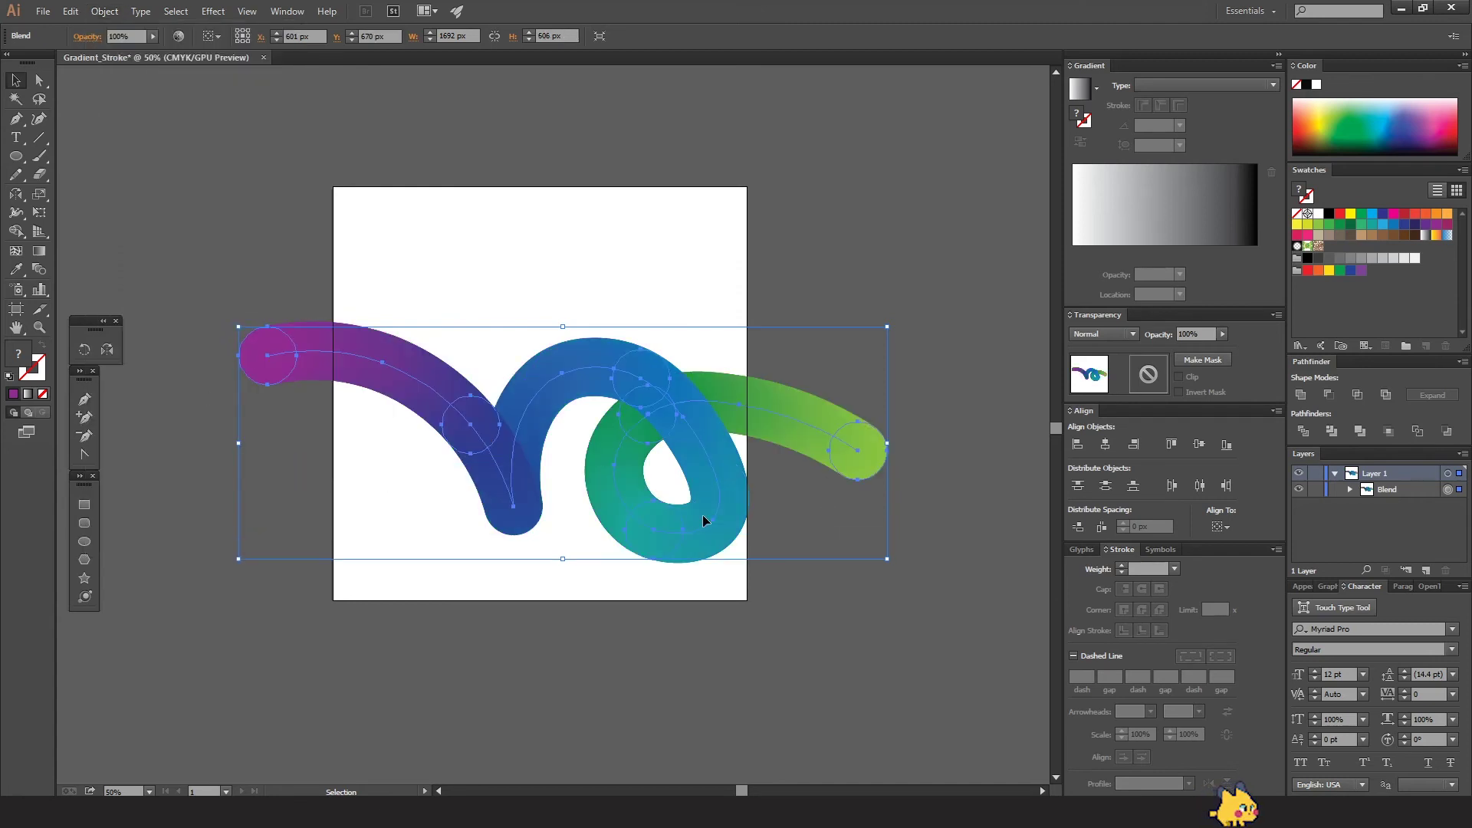
pyautogui.click(664, 266)
# Try Reverse Front to Back on the blend to check how the overlap changes
pyautogui.click(700, 412)
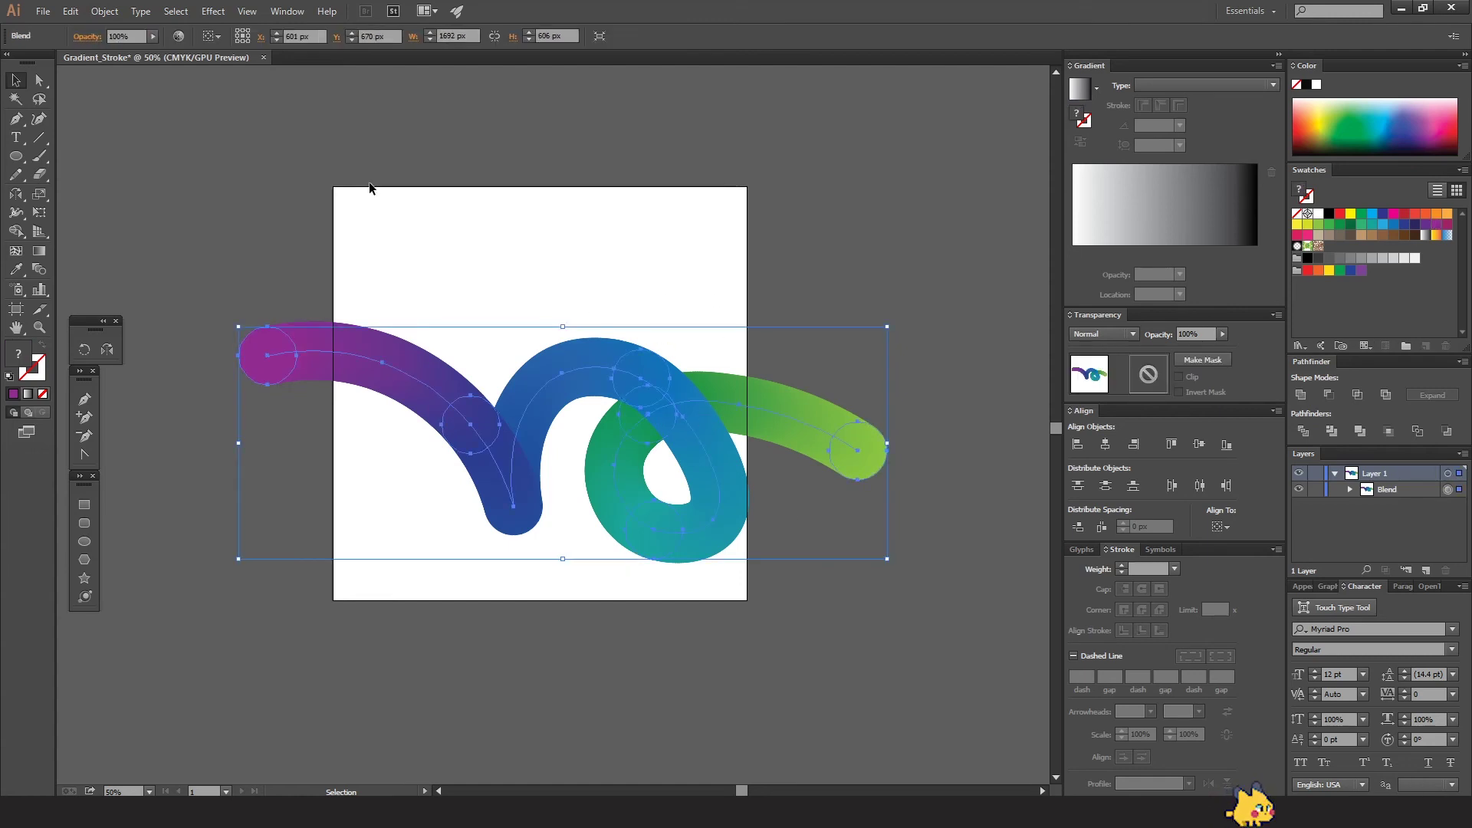
pyautogui.click(102, 12)
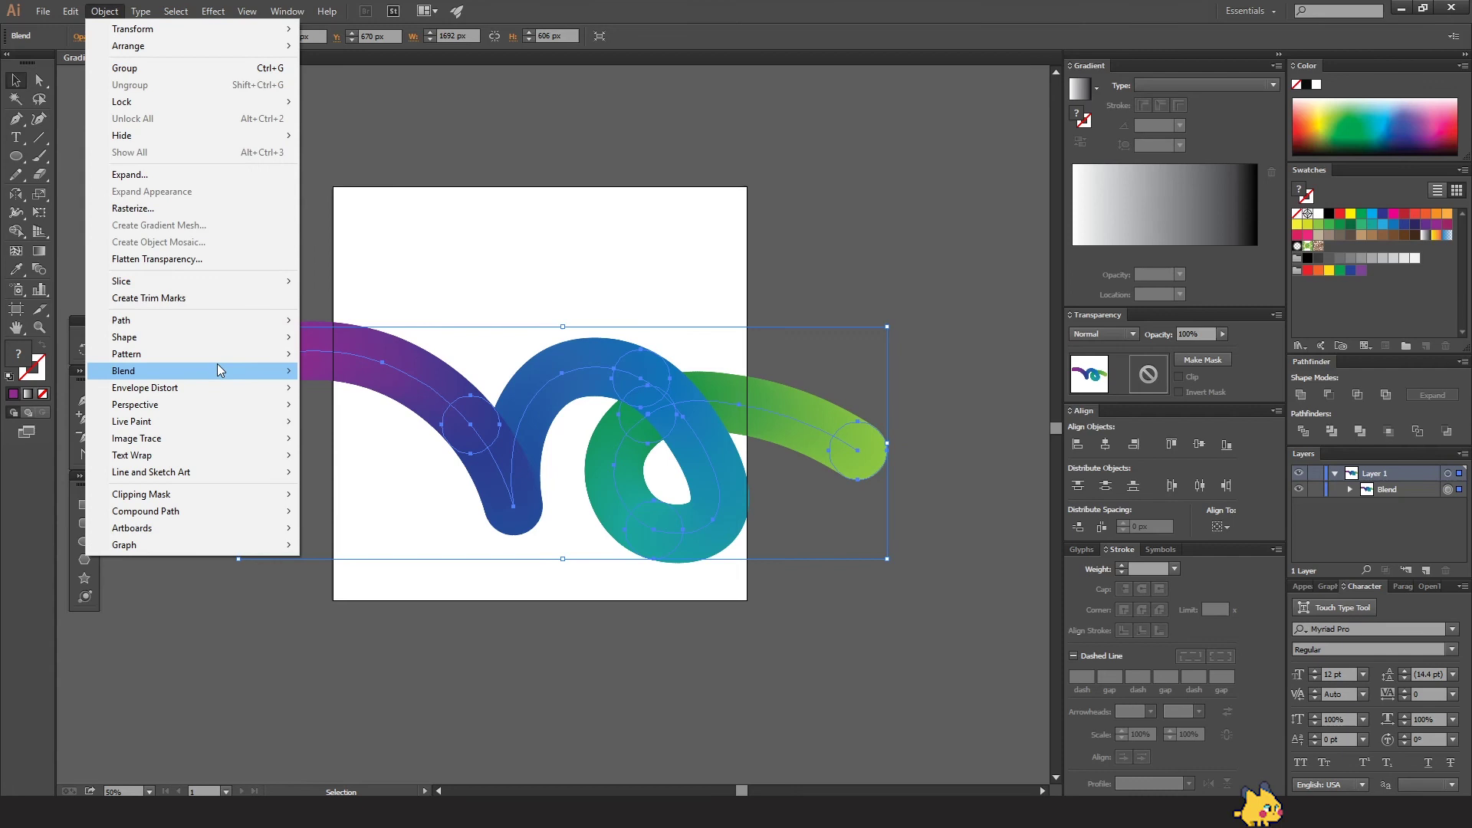
pyautogui.moveTo(218, 363)
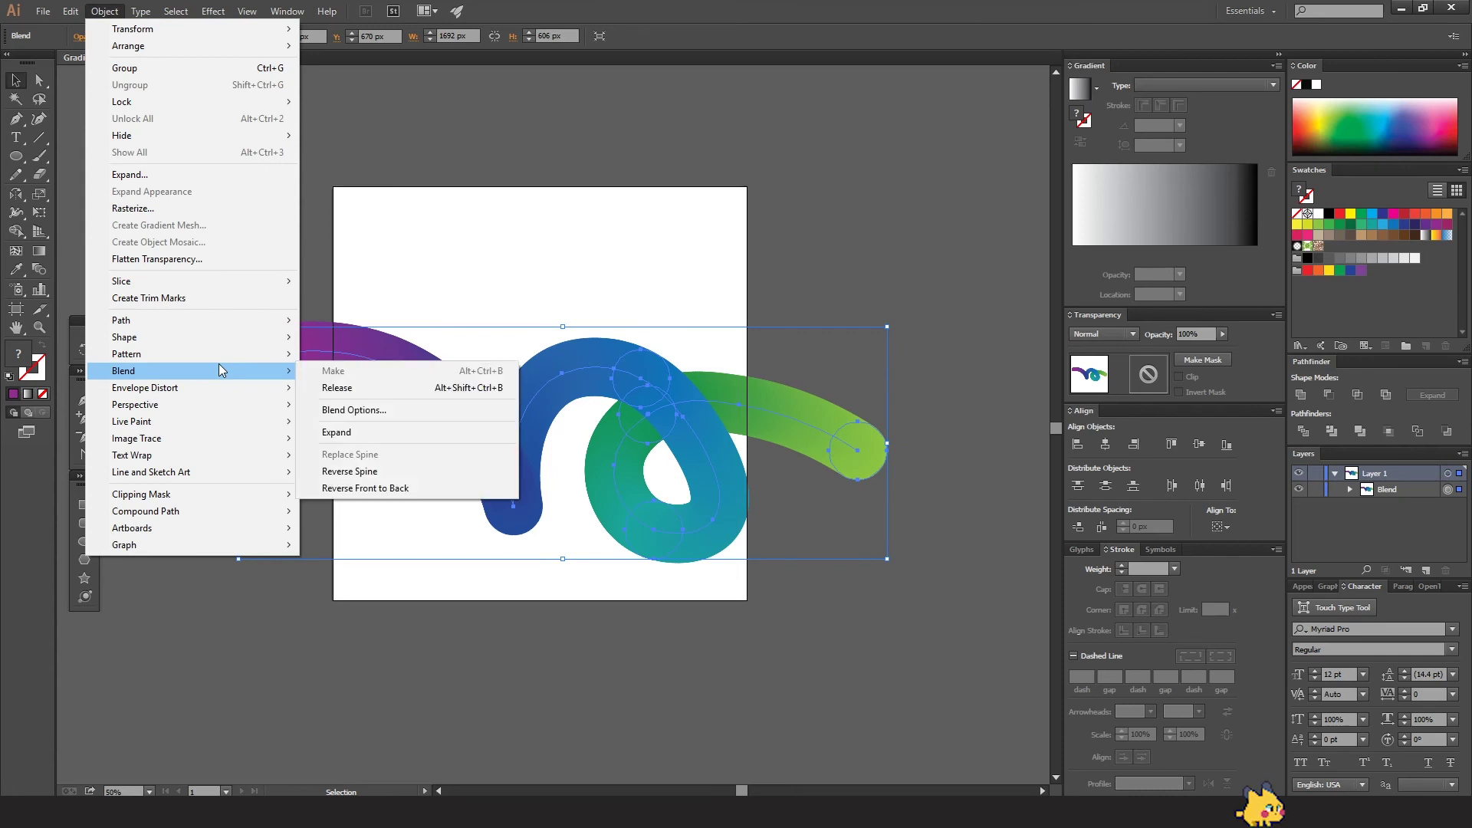
pyautogui.click(400, 488)
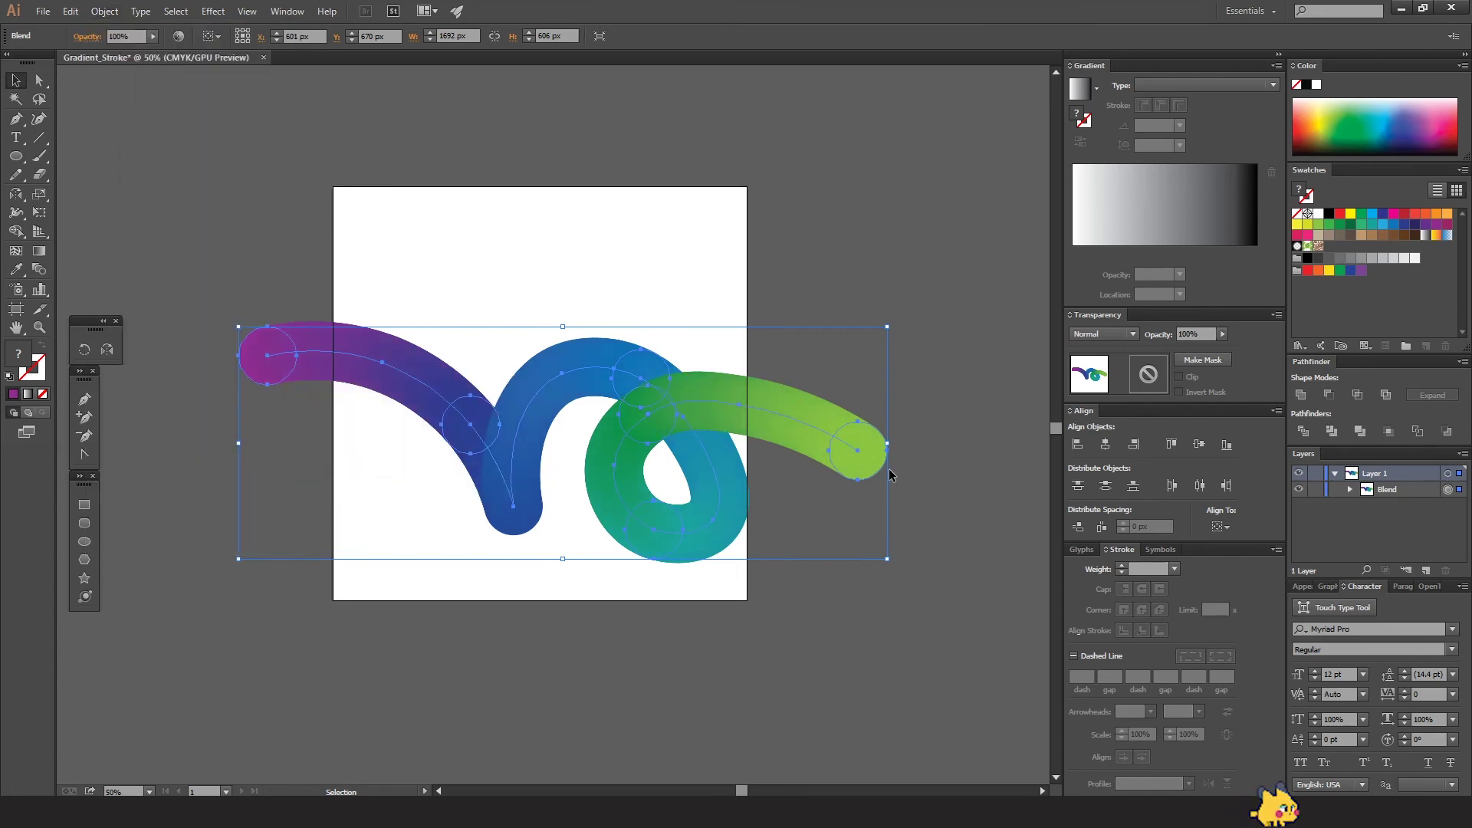
pyautogui.click(912, 490)
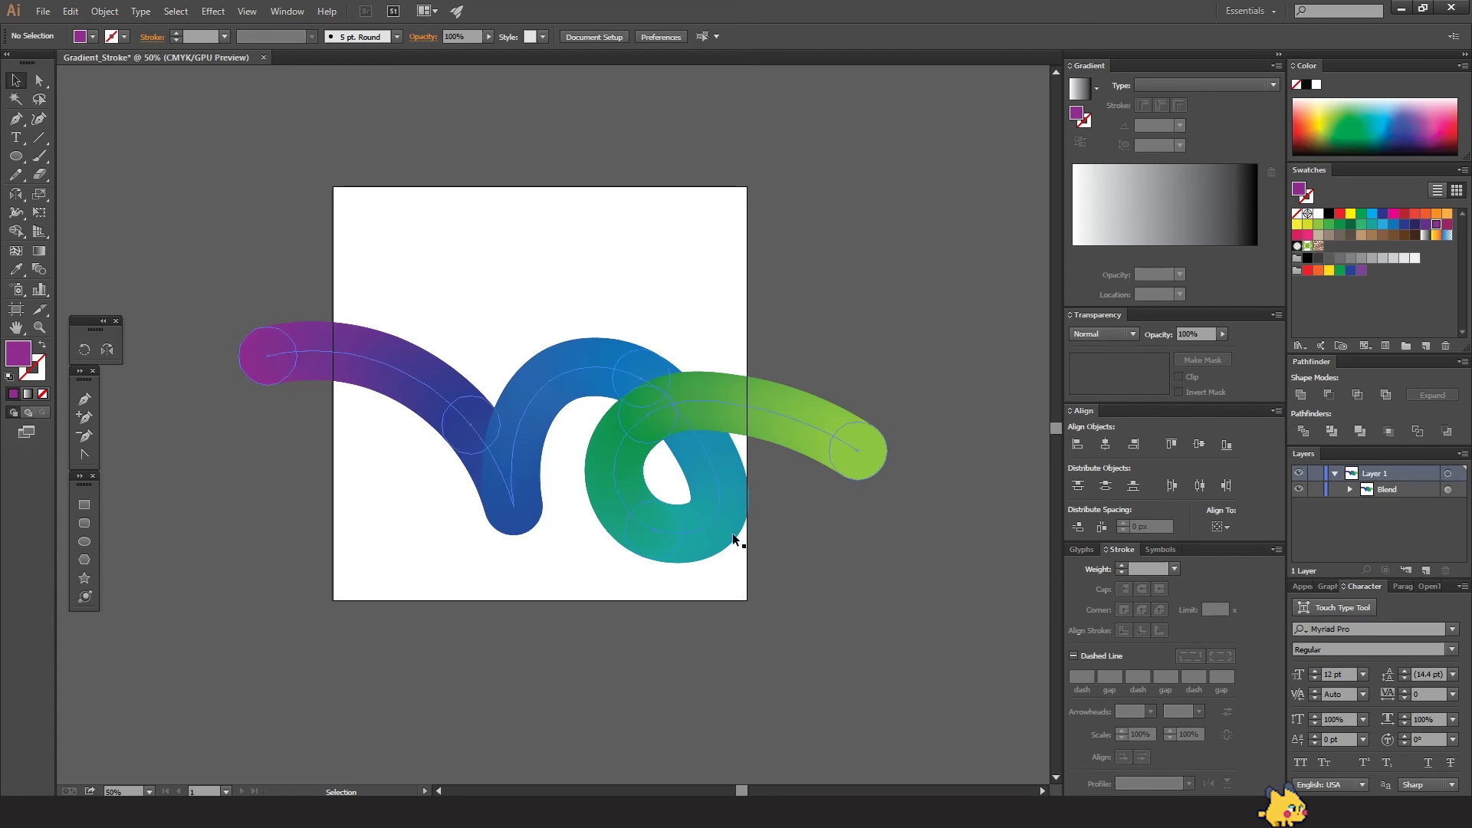
# Reverse Front to Back again to restore the original stacking order
pyautogui.click(736, 419)
pyautogui.click(100, 12)
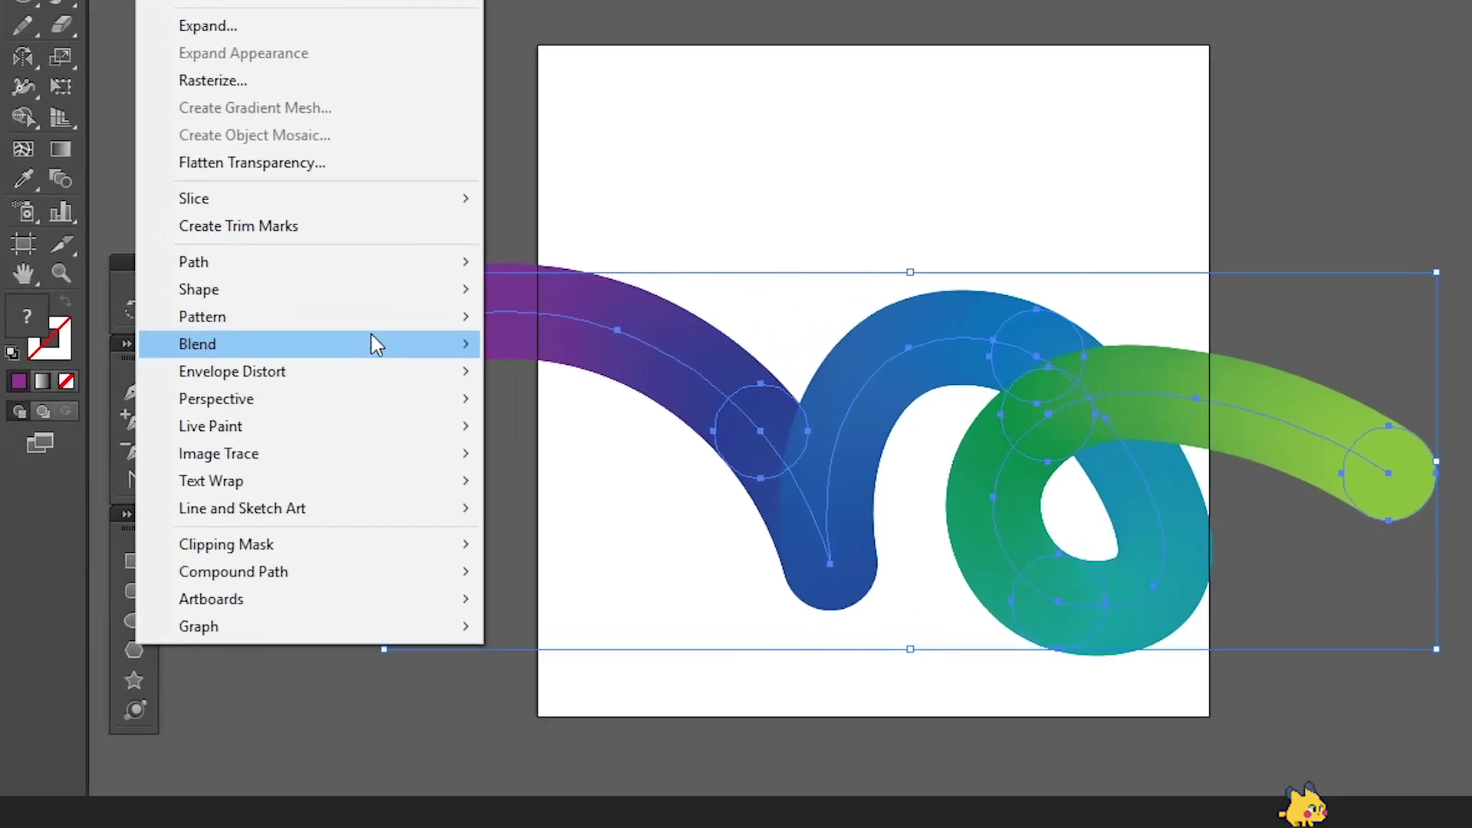
pyautogui.moveTo(245, 368)
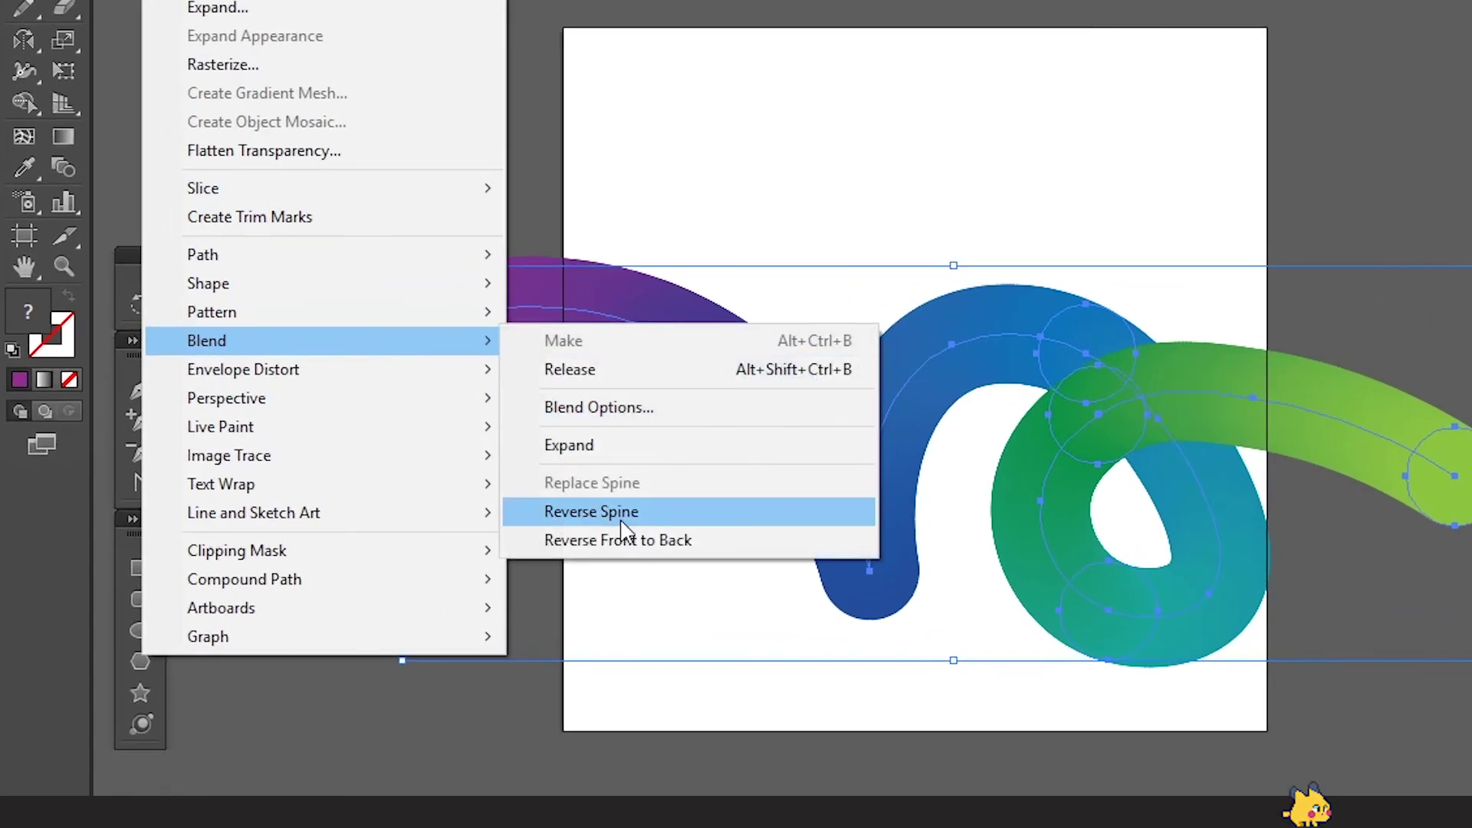
pyautogui.click(655, 542)
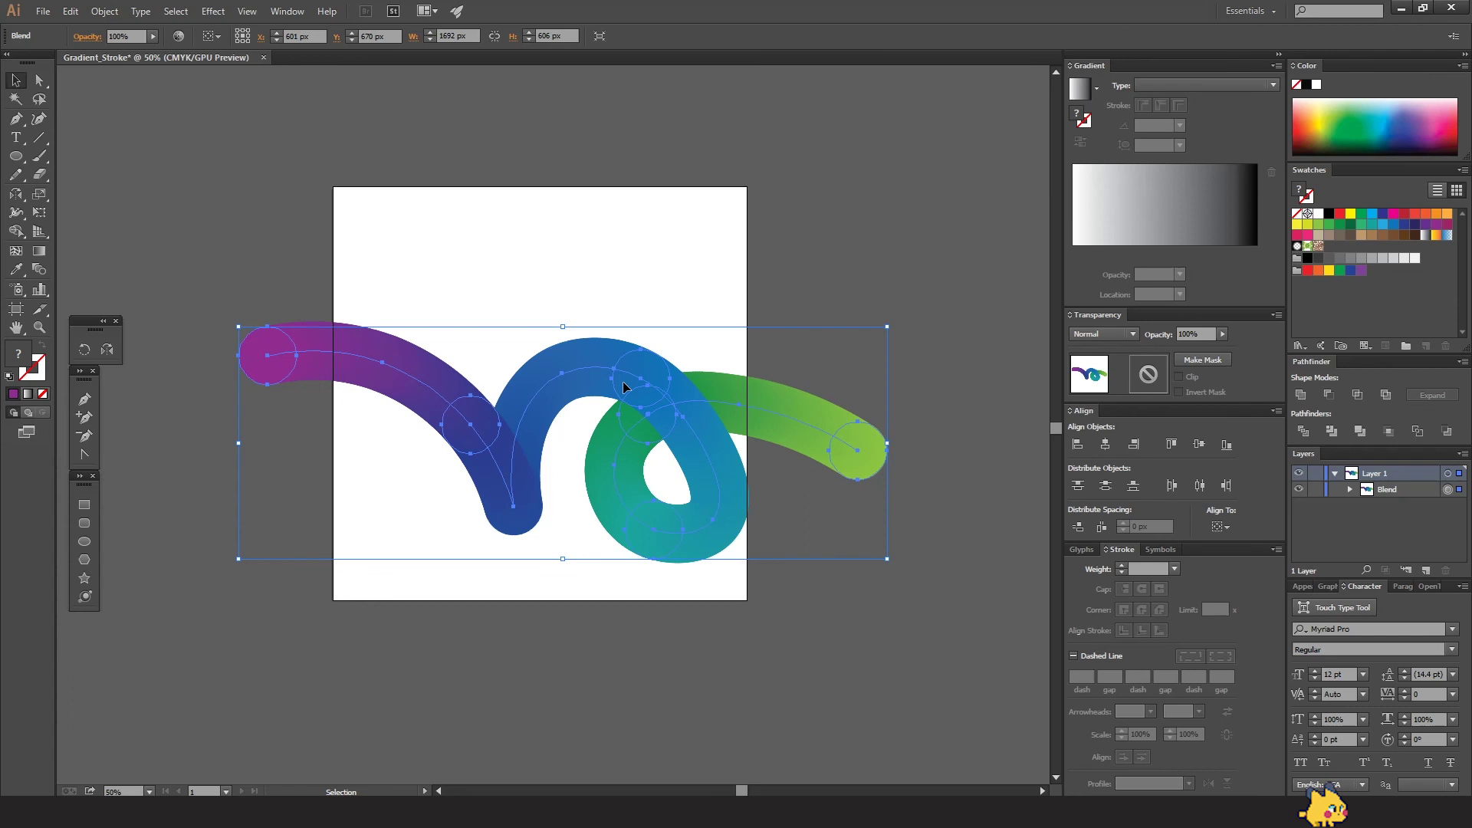
pyautogui.click(881, 251)
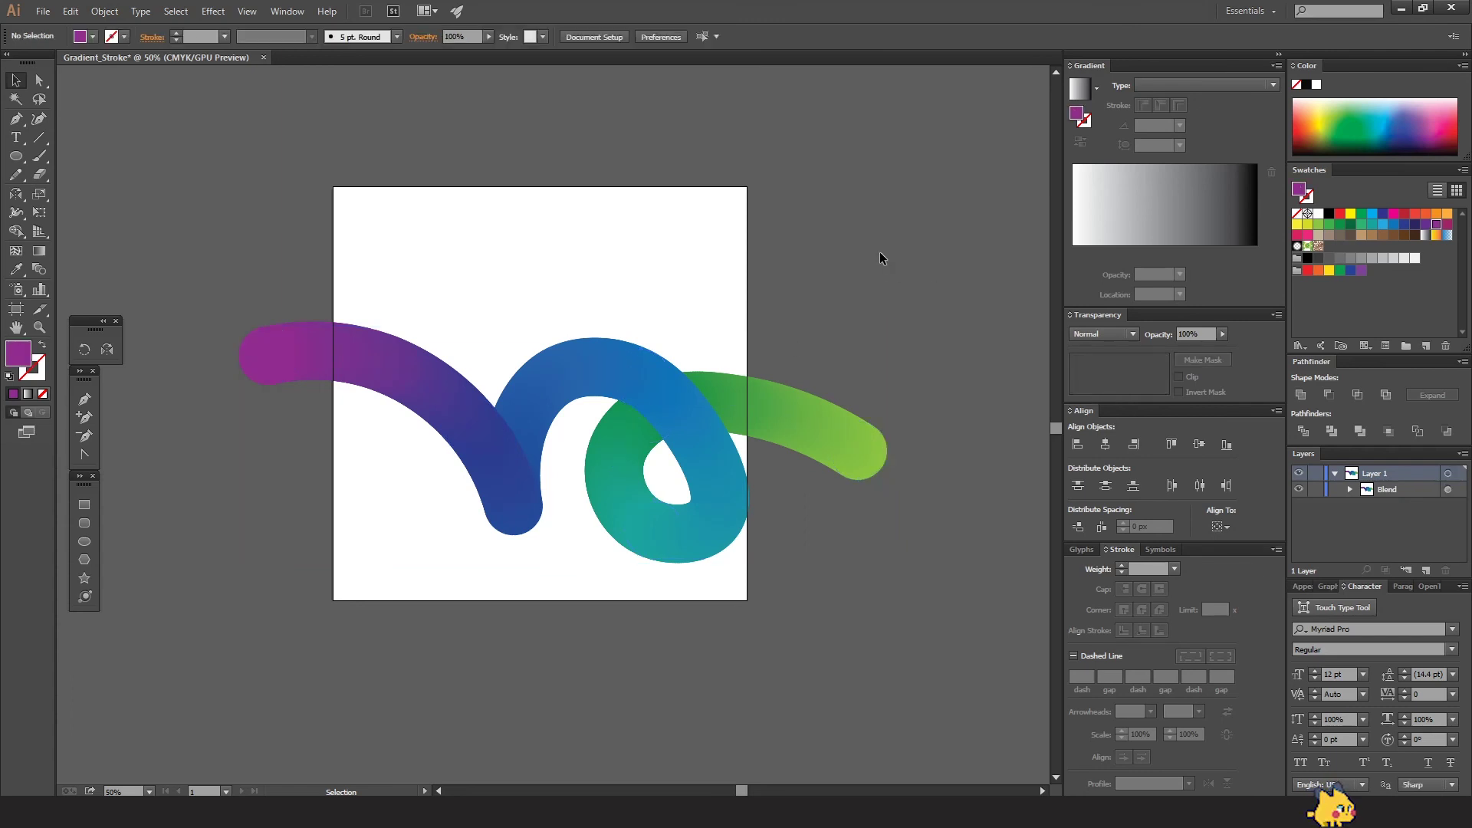
# Zoom out and duplicate the artboard with its stroke to the right
pyautogui.press('a')
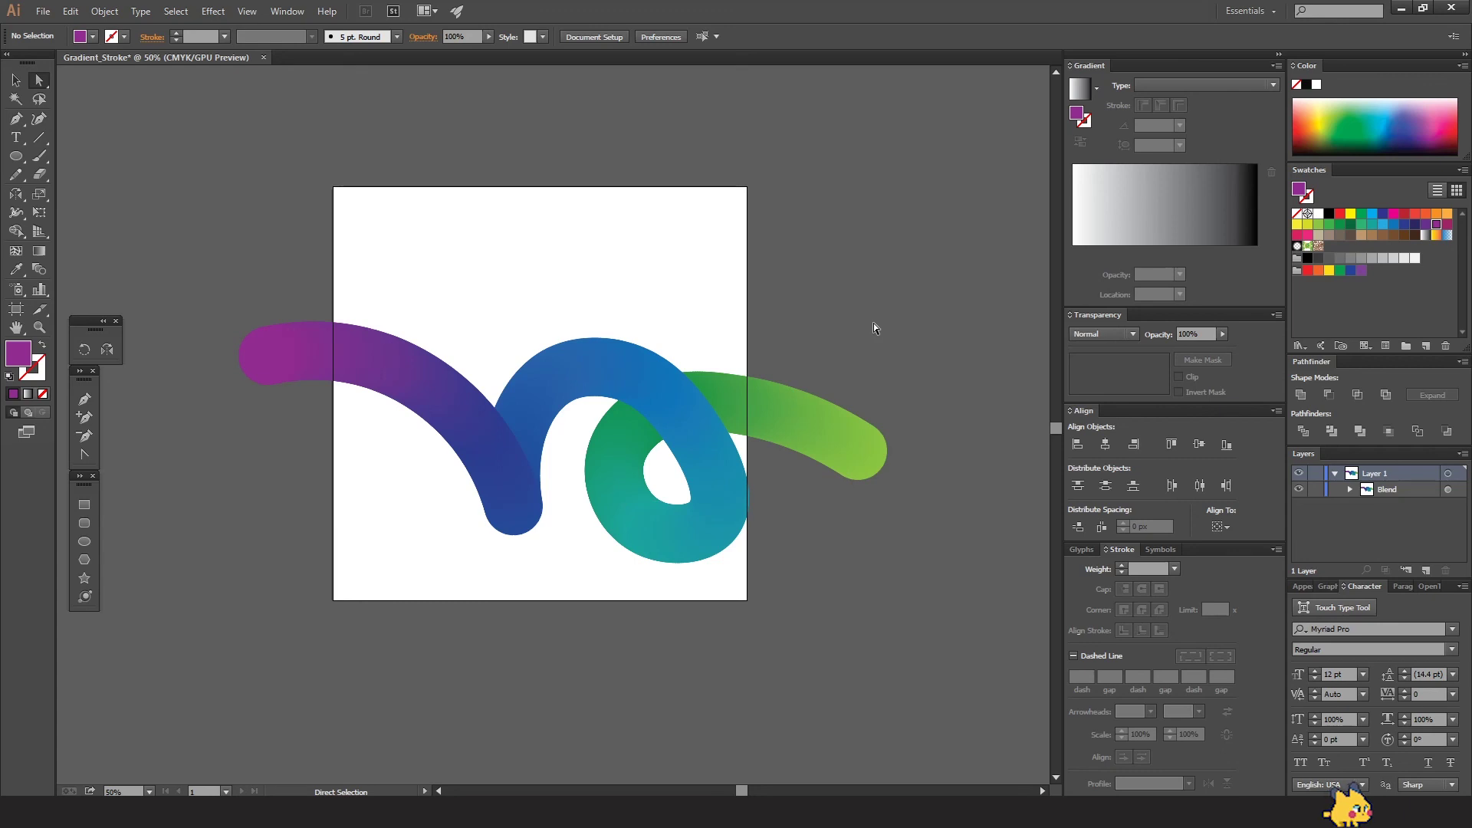
pyautogui.press('z')
pyautogui.keyDown('alt'); pyautogui.click(614, 420); pyautogui.keyUp('alt')
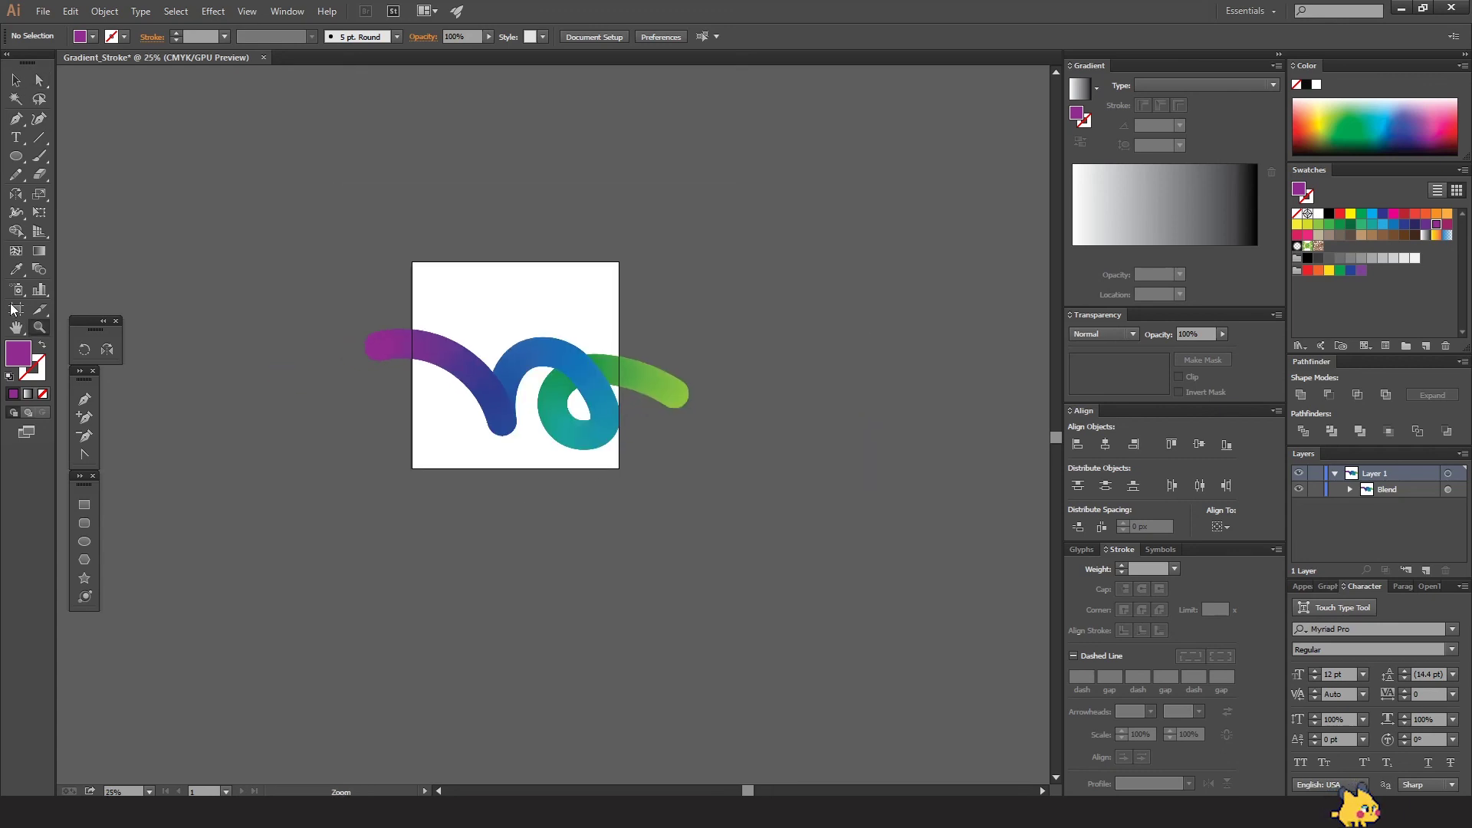
pyautogui.click(16, 309)
pyautogui.moveTo(476, 420); pyautogui.dragTo(826, 424)
# Enlarge the copy's purple end circle to 324 px so the stroke tapers toward green
pyautogui.press('a')
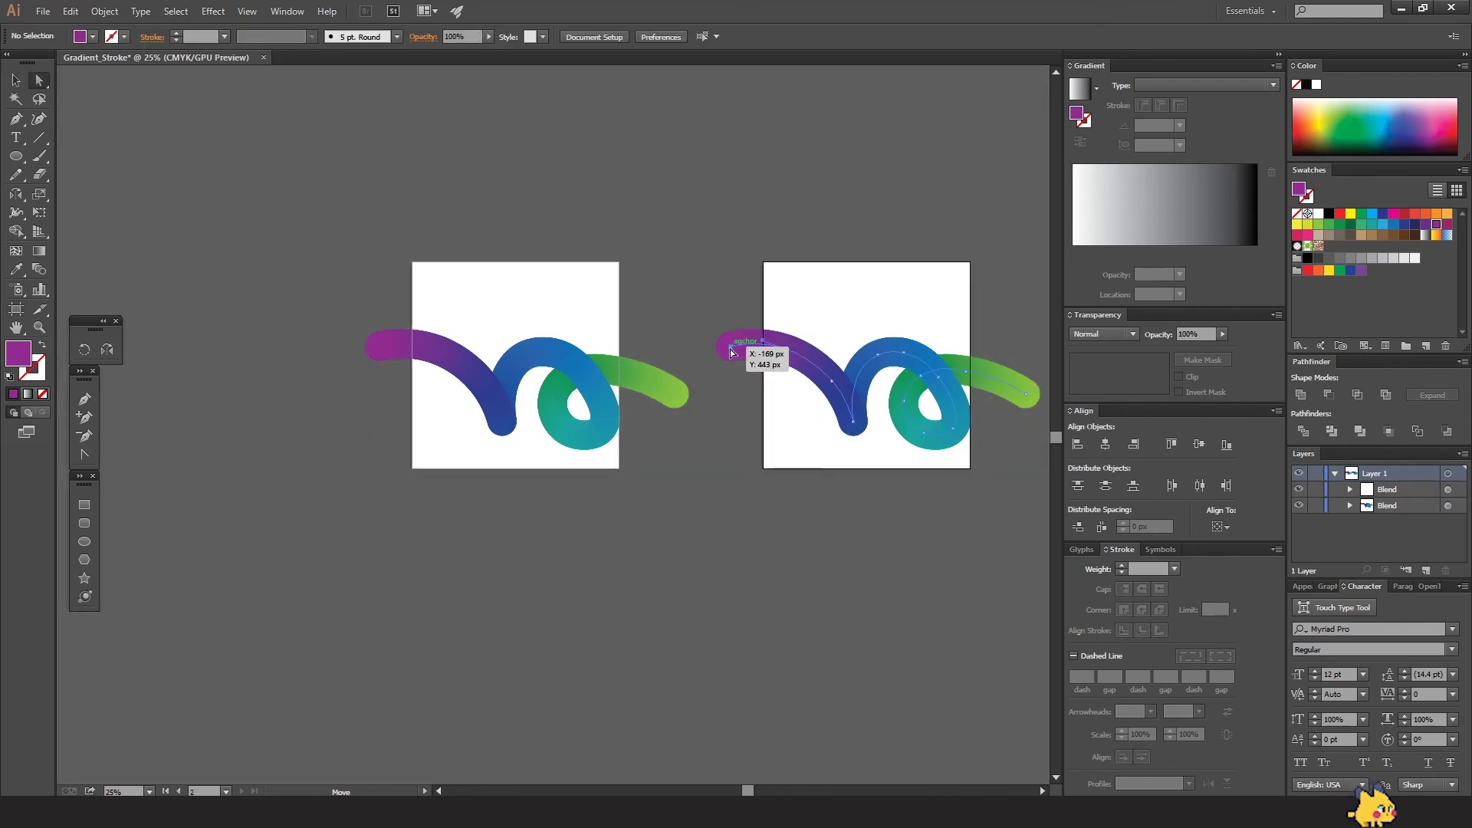
pyautogui.click(730, 354)
pyautogui.press('v')
pyautogui.moveTo(732, 332); pyautogui.dragTo(579, 269)
pyautogui.click(752, 297)
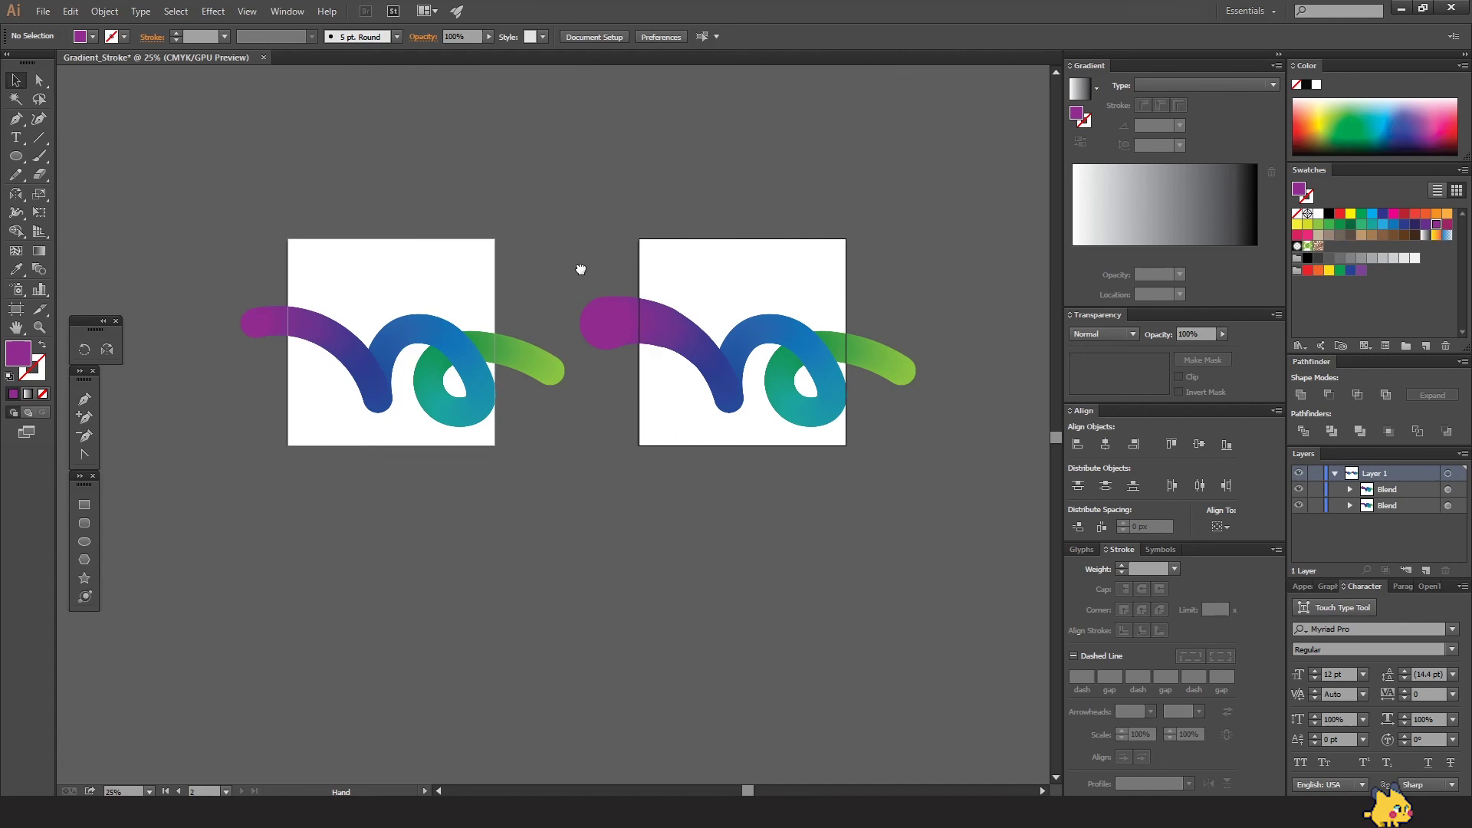
pyautogui.click(854, 373)
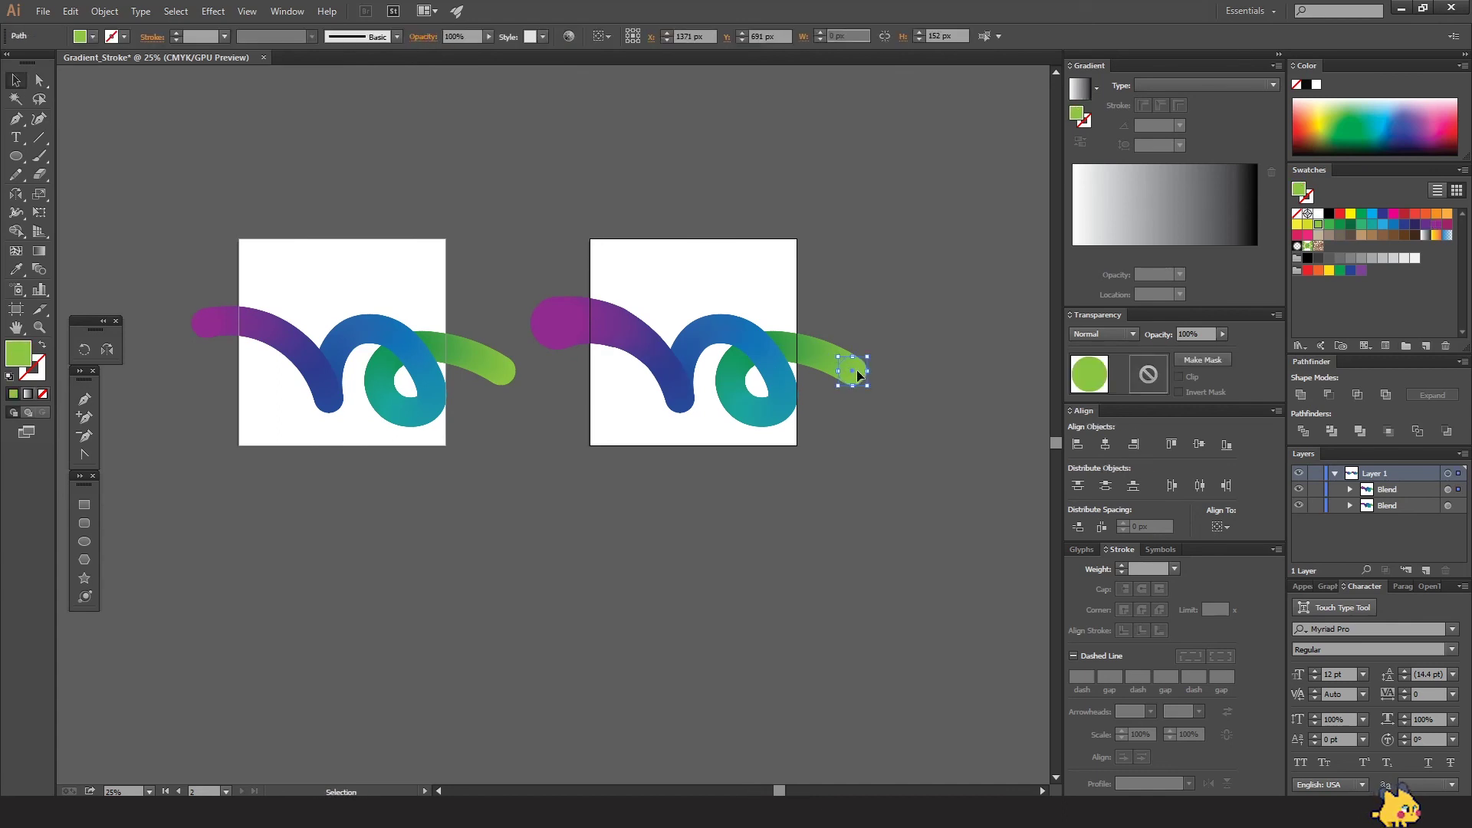
pyautogui.moveTo(867, 365); pyautogui.dragTo(866, 366)
pyautogui.press('a')
pyautogui.hotkey('ctrl', 'shift', 'a')
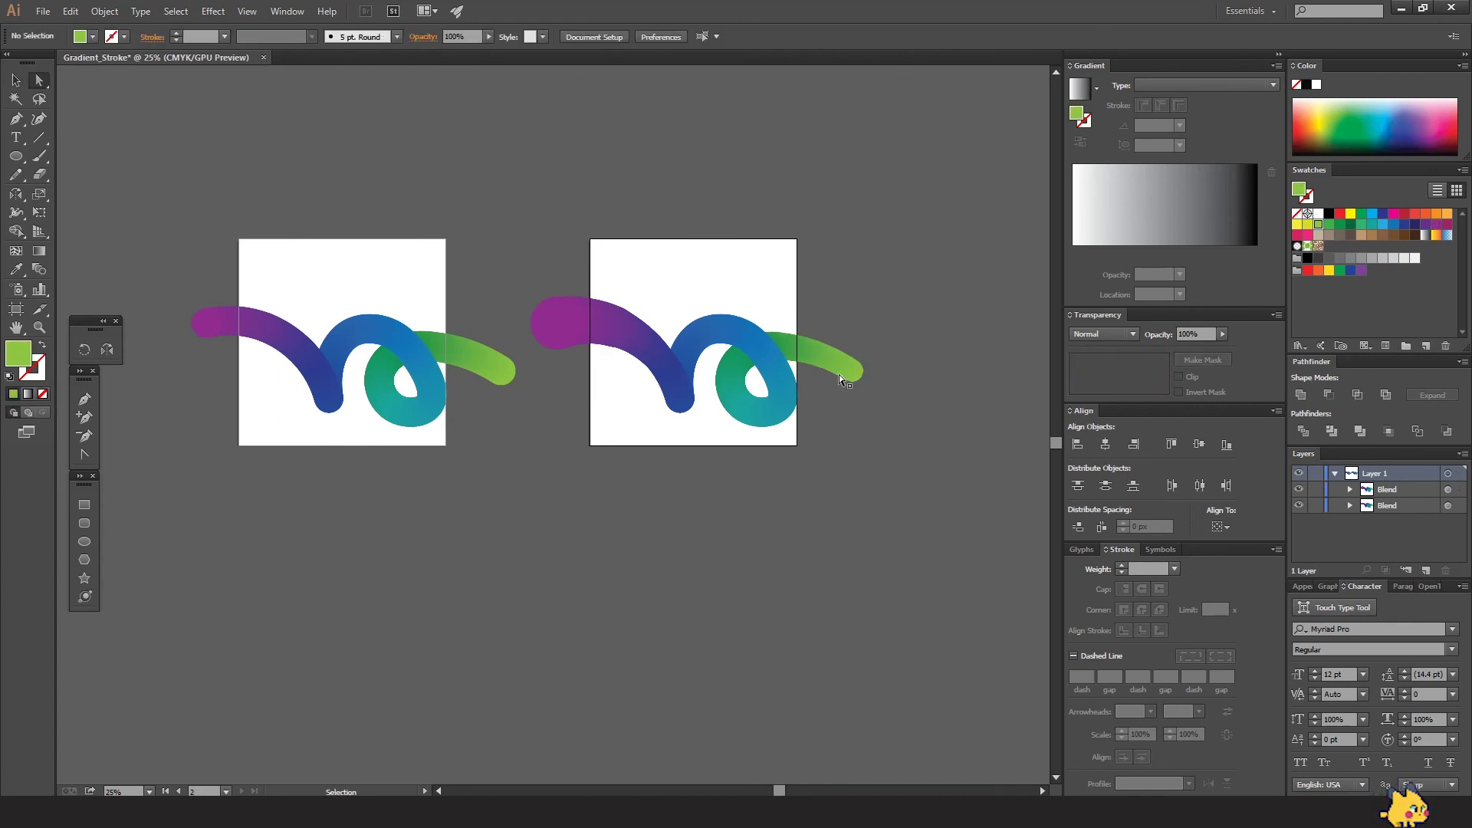